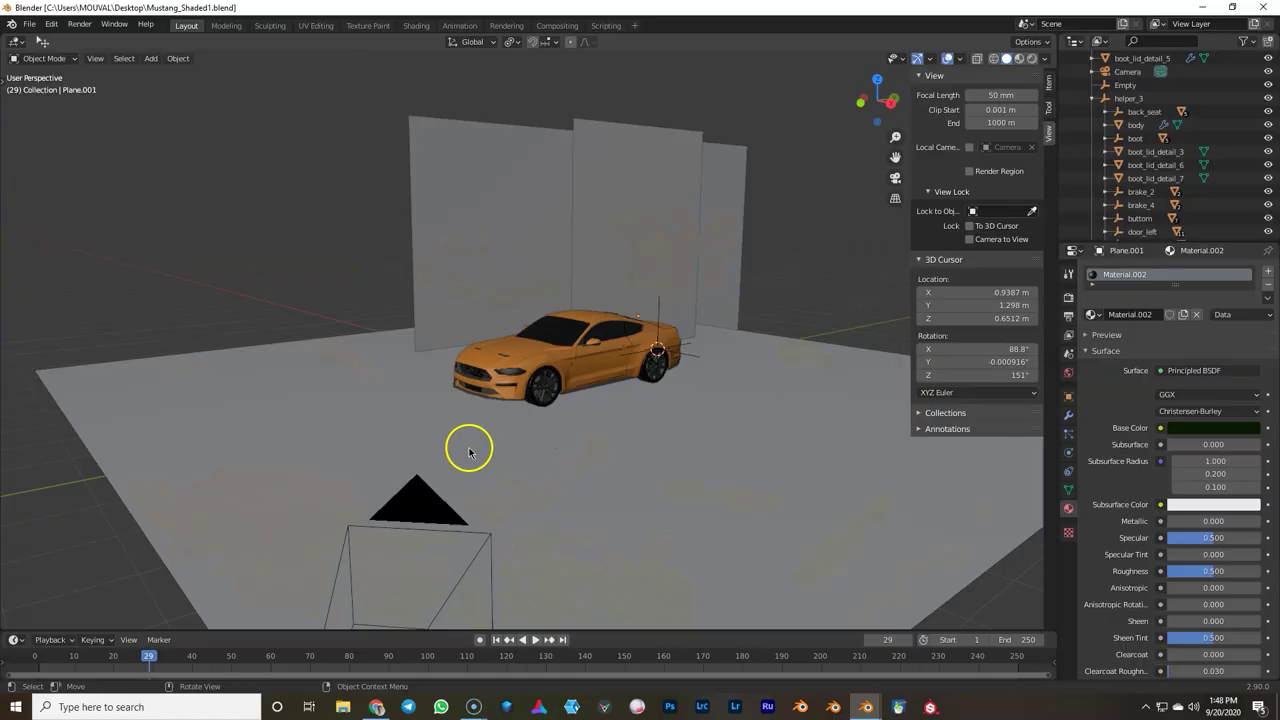
# Step: Examine the car scene with its floor and backdrop planes, the rendered viewport and the finished render of the car
pyautogui.moveTo(466, 443); pyautogui.dragTo(662, 370, button='middle')
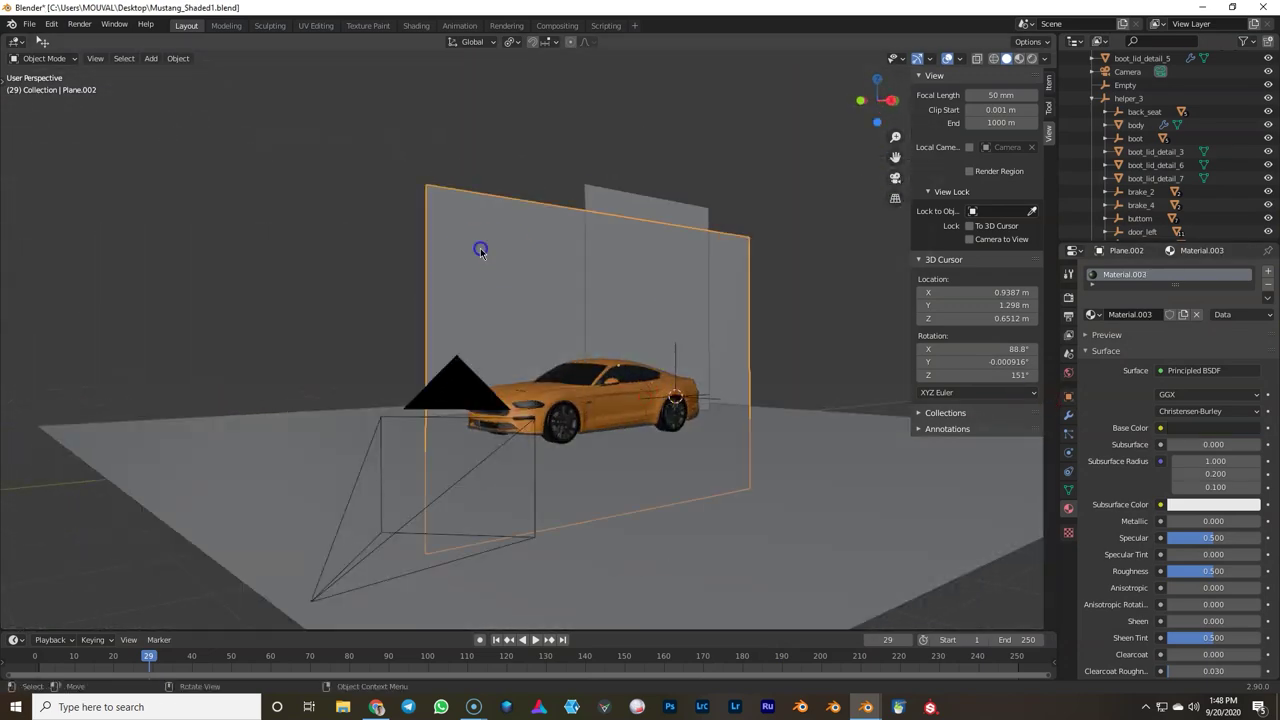
pyautogui.moveTo(480, 250); pyautogui.dragTo(477, 452, button='middle')
pyautogui.click(468, 402)
pyautogui.click(1068, 372)
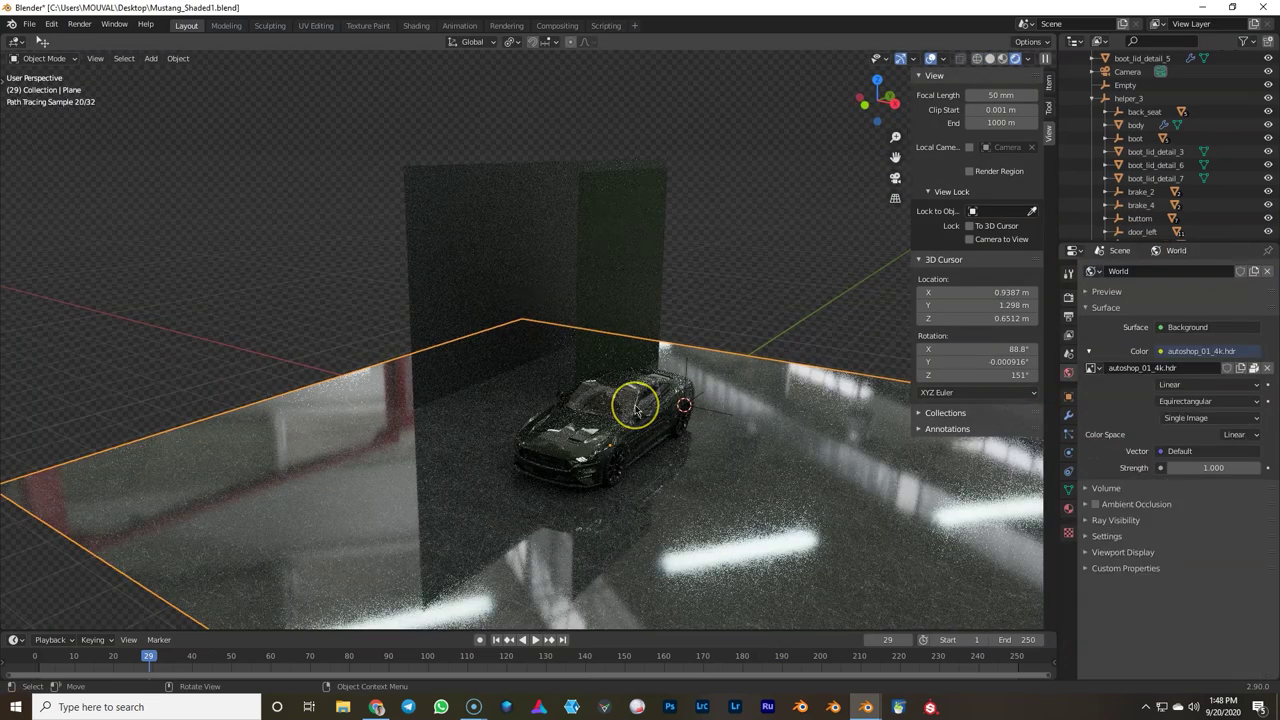
pyautogui.press('KP_0')
pyautogui.hotkey('alt', 'Tab')
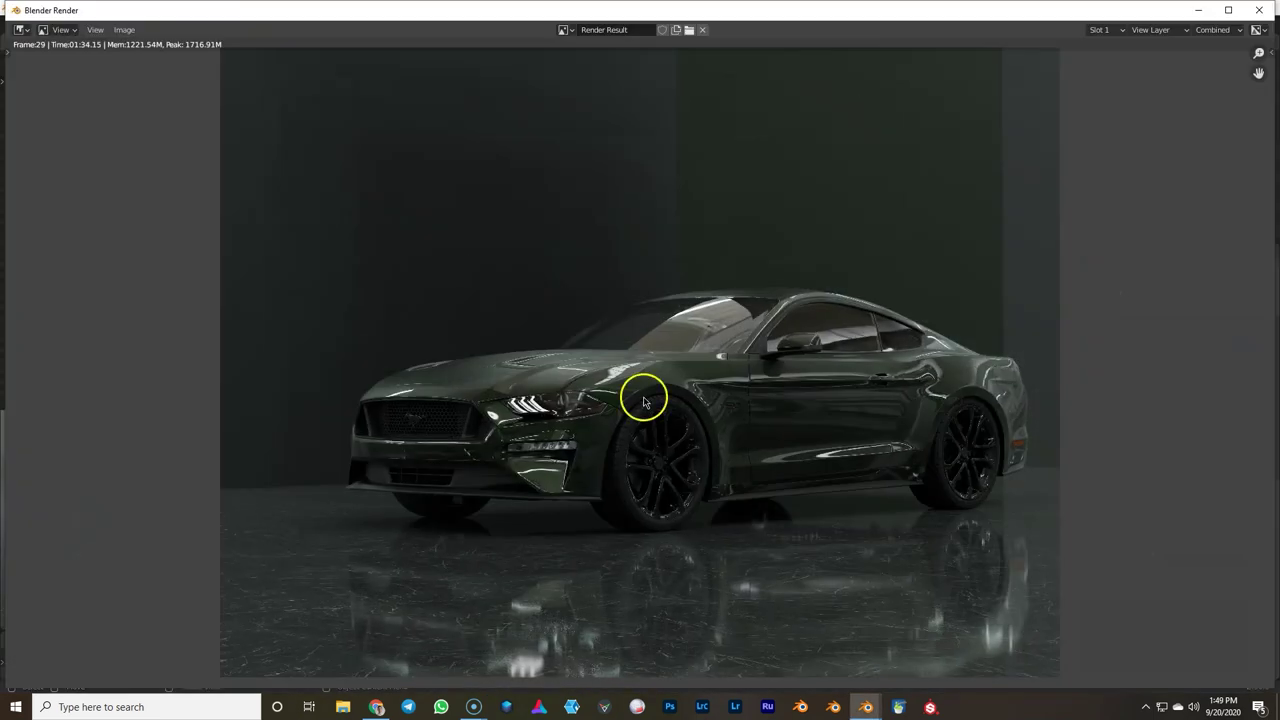
pyautogui.scroll(2, 668, 401)
pyautogui.moveTo(708, 399)
pyautogui.mouseDown(button='middle')
pyautogui.moveTo(658, 366)
pyautogui.moveTo(698, 360)
pyautogui.moveTo(649, 397)
pyautogui.moveTo(580, 357)
pyautogui.mouseUp(button='middle')
pyautogui.hotkey('alt', 'Tab')
# Step: Move the floor and backdrop planes into a new collection named Background and hide them
pyautogui.click(743, 388)
pyautogui.scroll(-4, 649, 397)
pyautogui.hotkey('ctrl', 's')
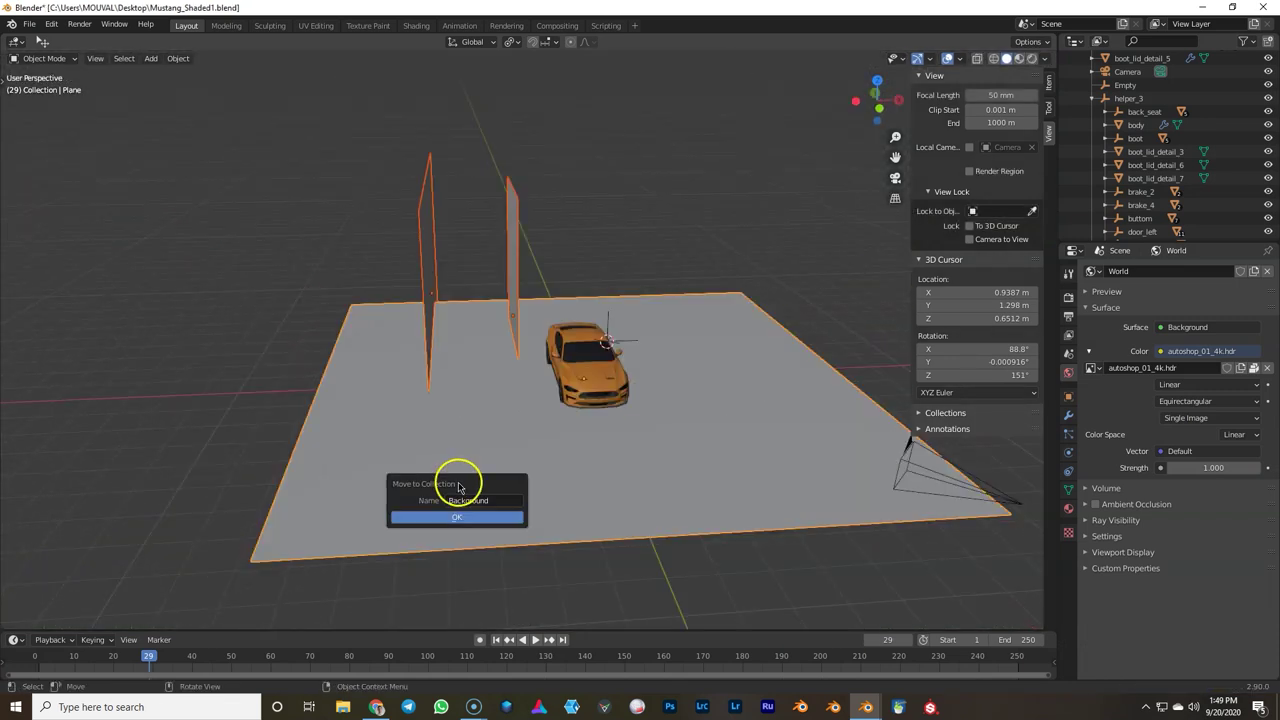
pyautogui.press('h')
# Step: Select the camera and move it into the Background collection
pyautogui.moveTo(706, 374); pyautogui.dragTo(549, 406, button='middle')
pyautogui.scroll(3, 549, 406)
pyautogui.click(549, 406)
pyautogui.scroll(-7, 549, 410)
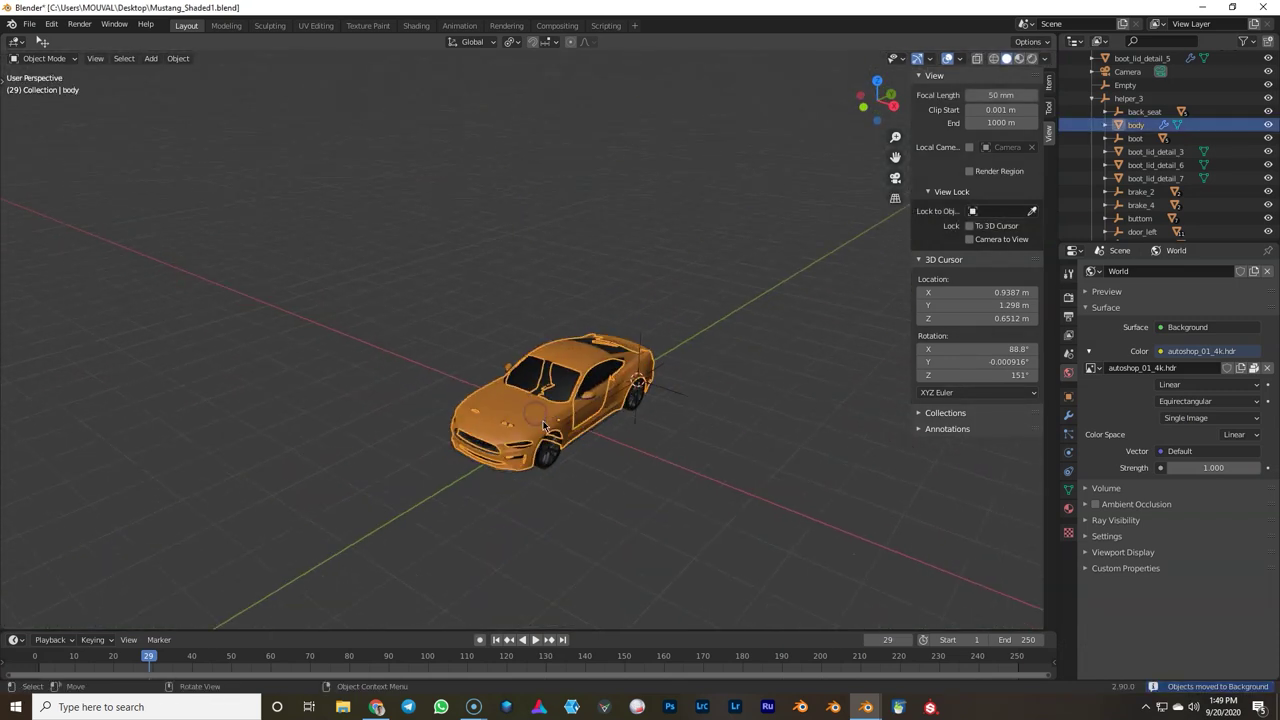
pyautogui.click(555, 433)
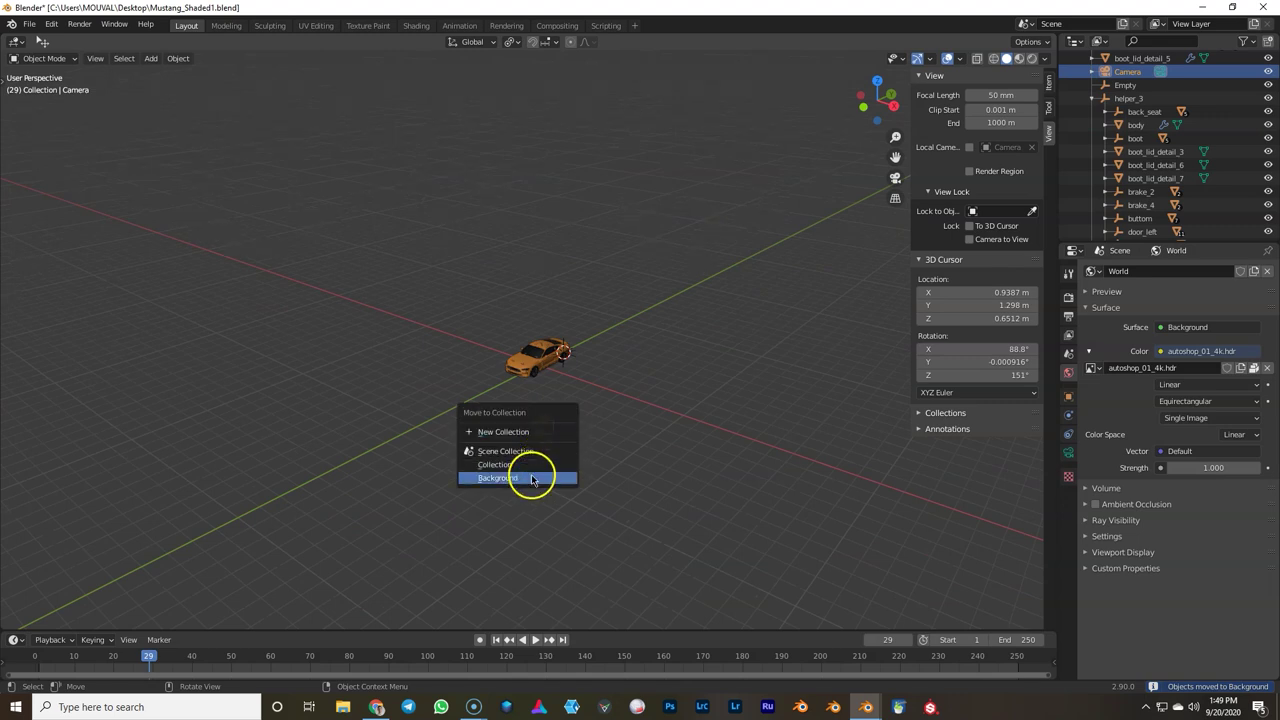
pyautogui.click(532, 480)
# Step: Add a plane centred on the car and stretch it along Y so it covers the car's full length and width
pyautogui.scroll(6, 531, 389)
pyautogui.click(531, 389)
pyautogui.press('a')
pyautogui.scroll(3, 545, 388)
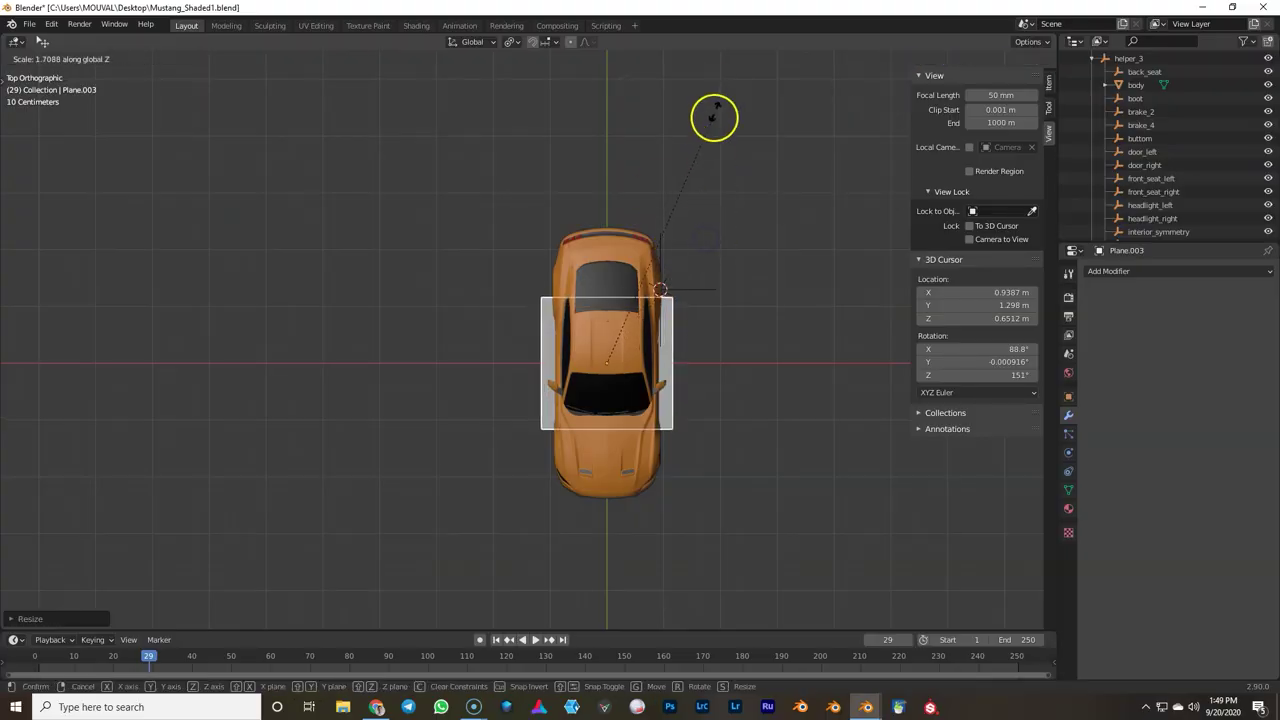
pyautogui.press('x')
pyautogui.press('y')
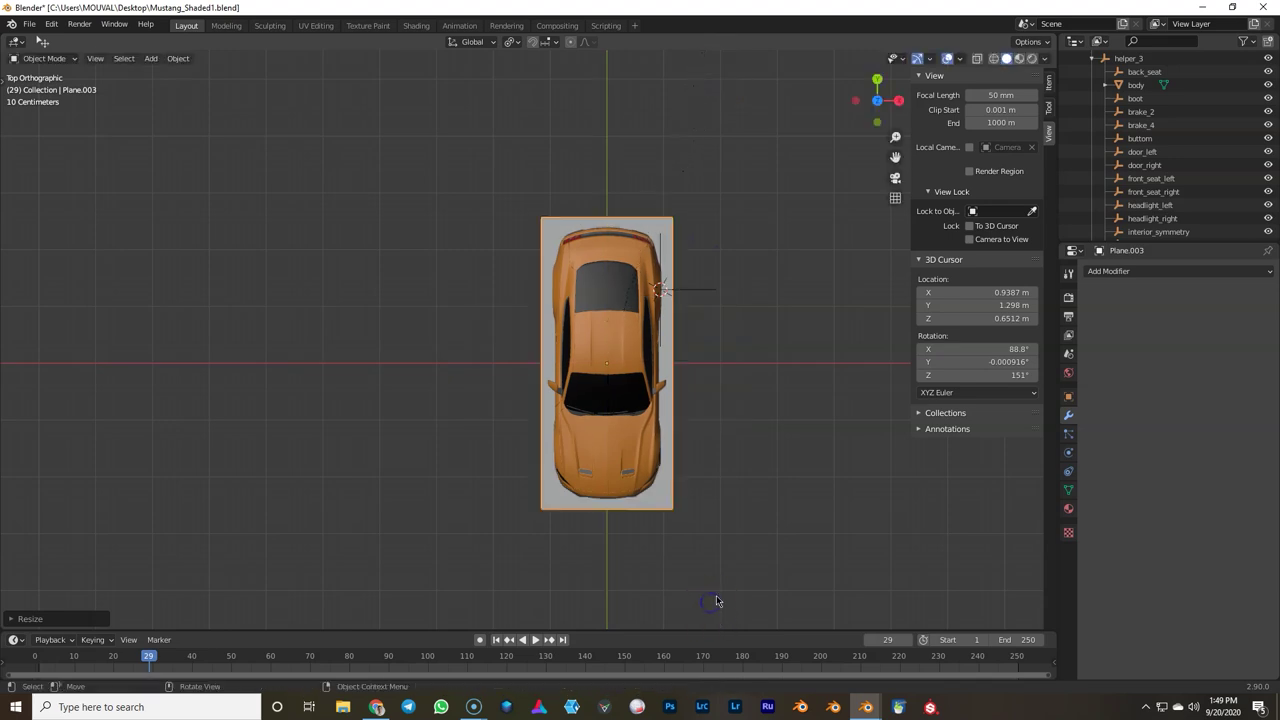
# Step: Raise the plane along Z until it sits just above the car's roof
pyautogui.moveTo(718, 442); pyautogui.dragTo(594, 346, button='middle')
pyautogui.press('g')
pyautogui.press('z')
pyautogui.click(586, 241)
pyautogui.moveTo(588, 240); pyautogui.dragTo(655, 236, button='middle')
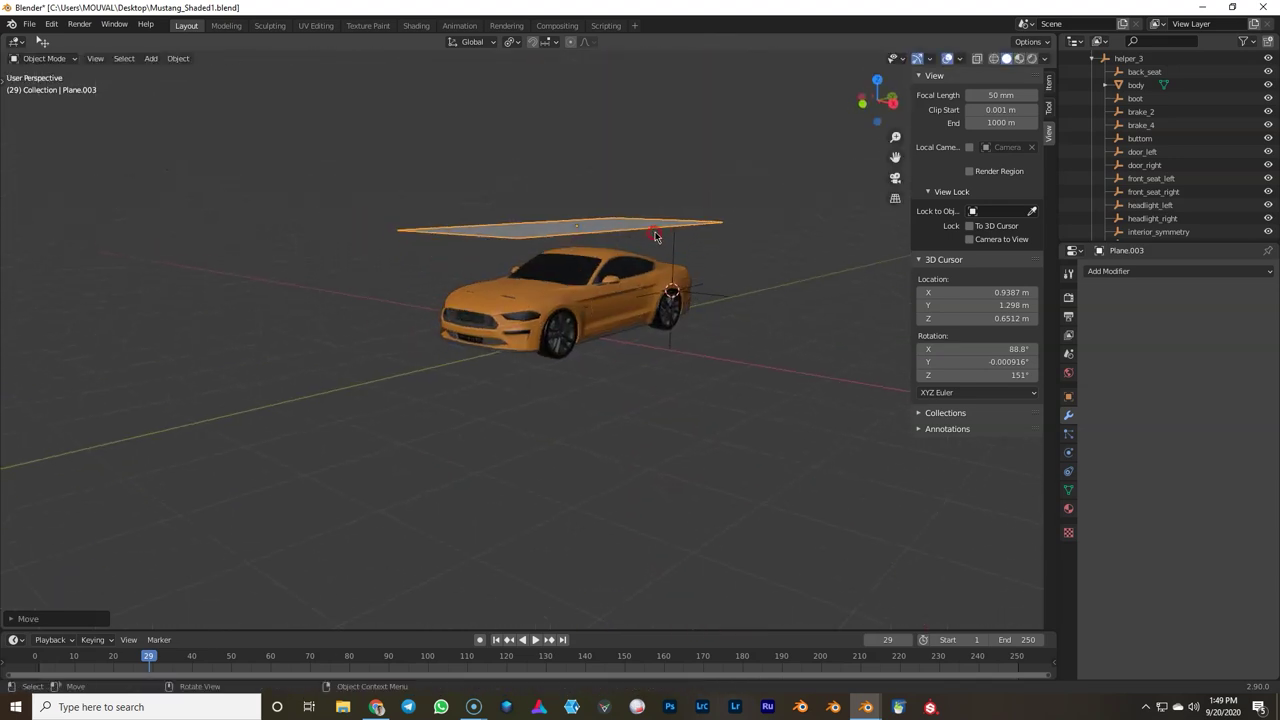
# Step: Add a loop cut across the middle of the overhead plane and scale its whole mesh down closer to the car's outline
pyautogui.press('Tab')
pyautogui.moveTo(750, 228)
pyautogui.mouseDown(button='middle')
pyautogui.moveTo(586, 277)
pyautogui.moveTo(597, 197)
pyautogui.moveTo(468, 173)
pyautogui.moveTo(430, 313)
pyautogui.mouseUp(button='middle')
pyautogui.press('KP_7')
pyautogui.press('z')
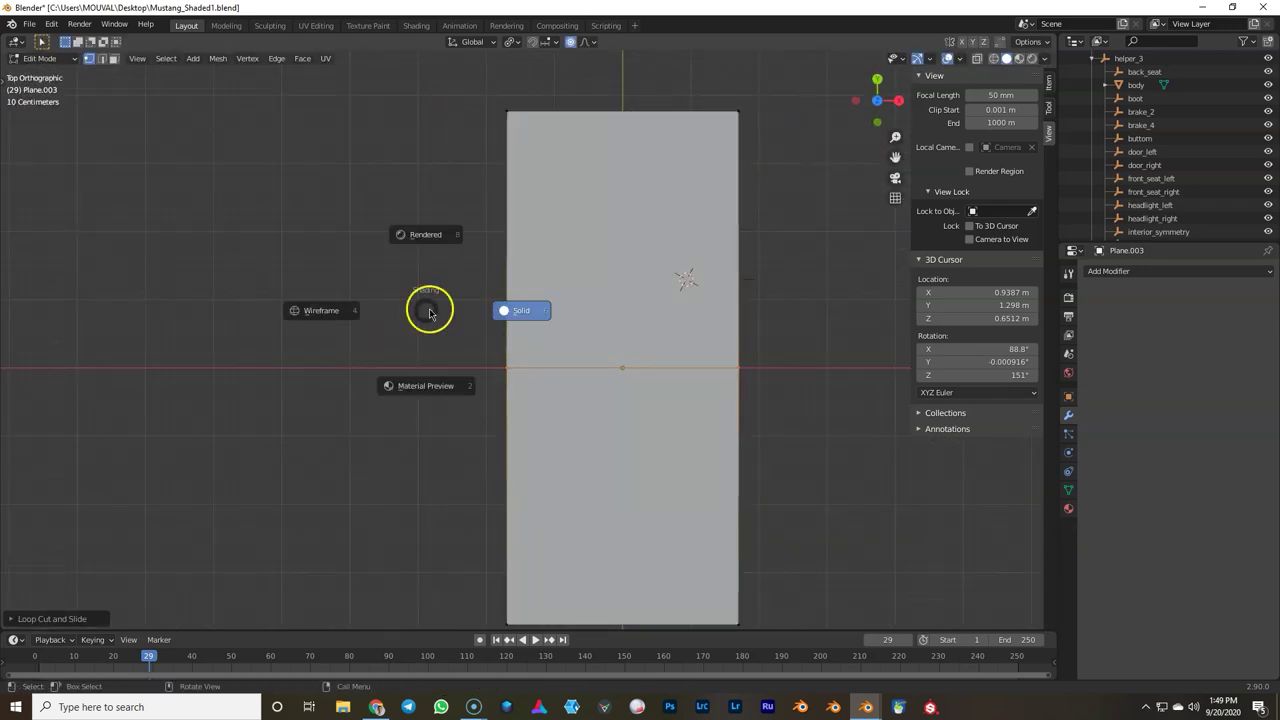
pyautogui.click(222, 294)
pyautogui.press('a')
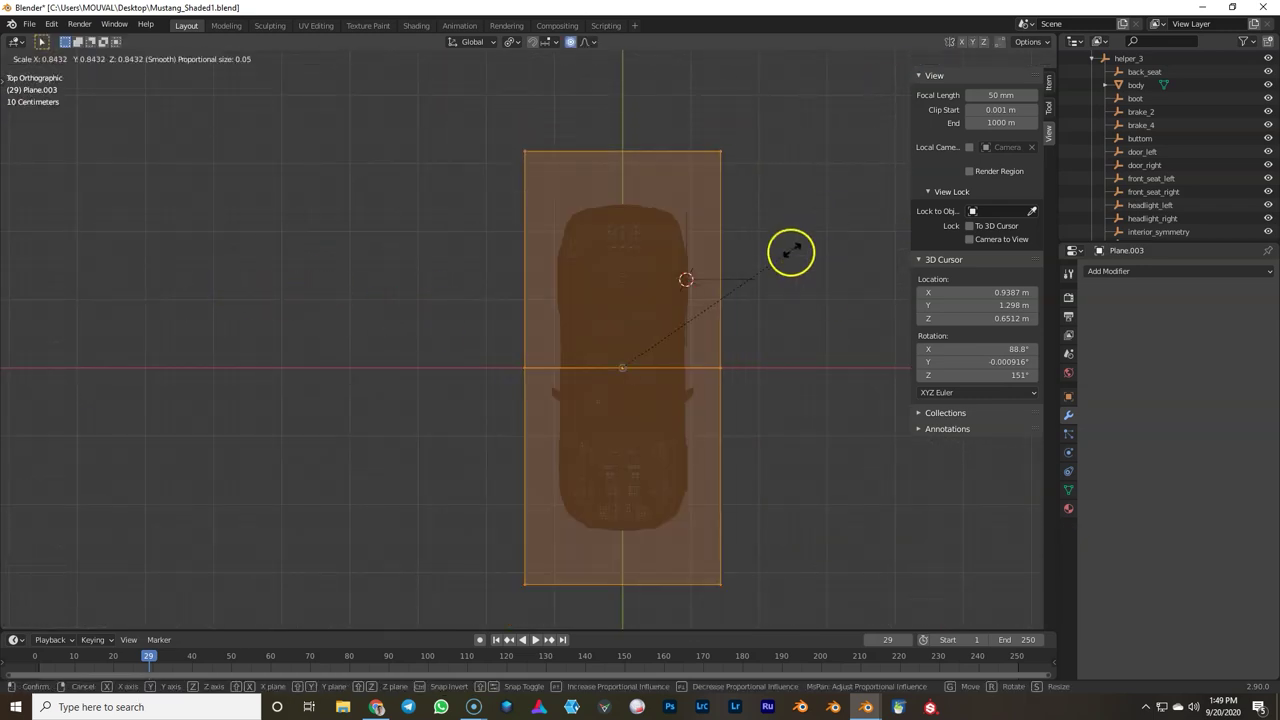
pyautogui.press('Tab')
pyautogui.moveTo(780, 271)
pyautogui.mouseDown(button='middle')
pyautogui.moveTo(614, 320)
pyautogui.moveTo(563, 301)
pyautogui.mouseUp(button='middle')
pyautogui.press('z')
pyautogui.click(658, 296)
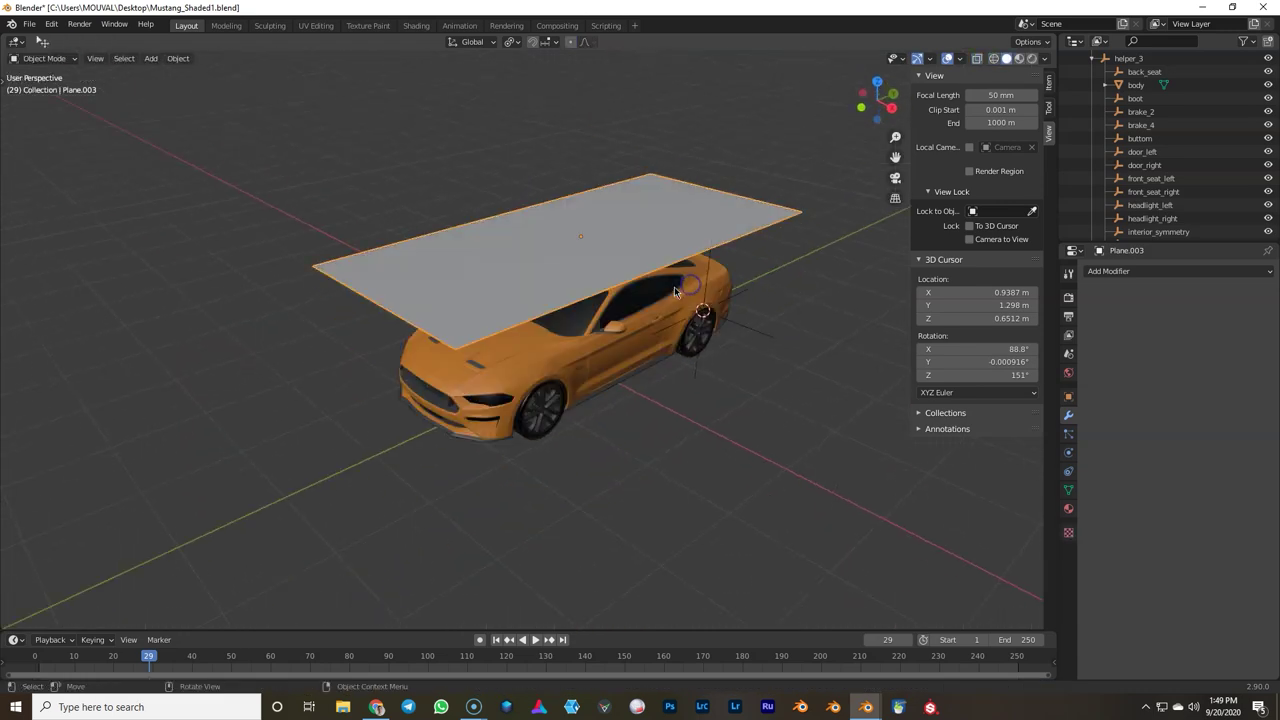
# Step: Subdivide the overhead plane's mesh repeatedly into a dense grid
pyautogui.press('Tab')
pyautogui.rightClick(611, 238)
pyautogui.click(611, 238)
pyautogui.rightClick(611, 238)
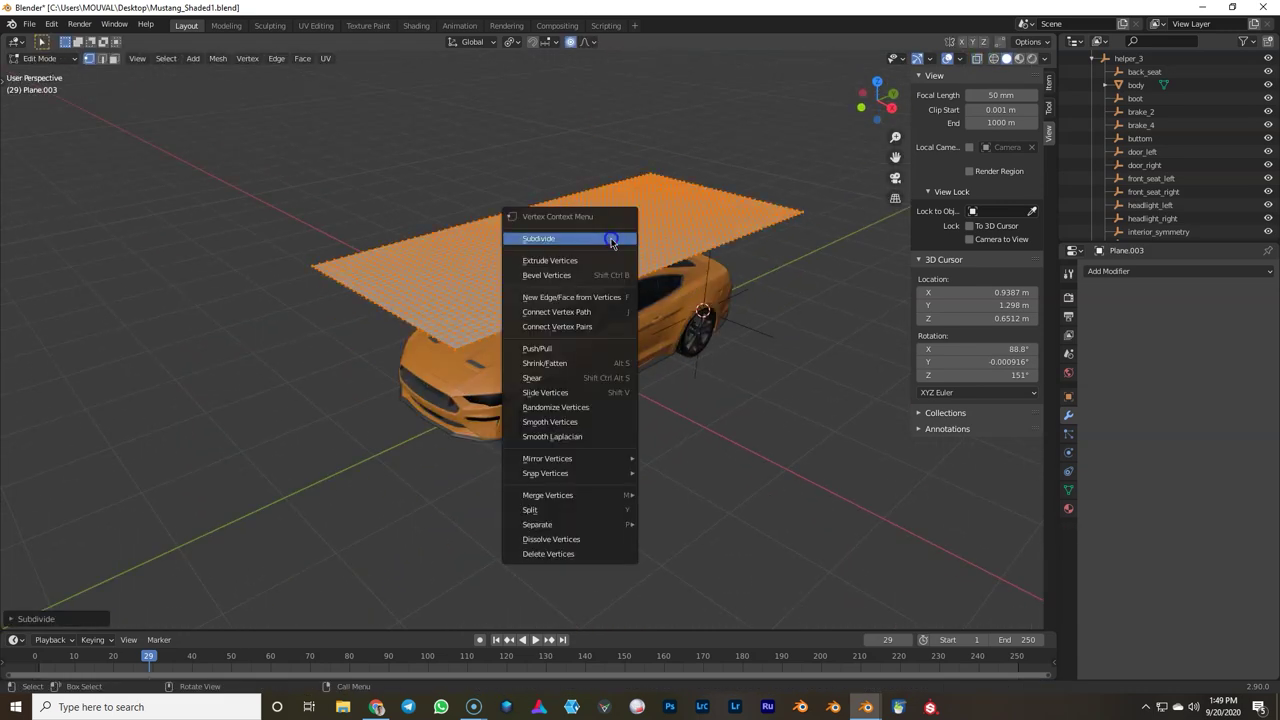
pyautogui.click(611, 238)
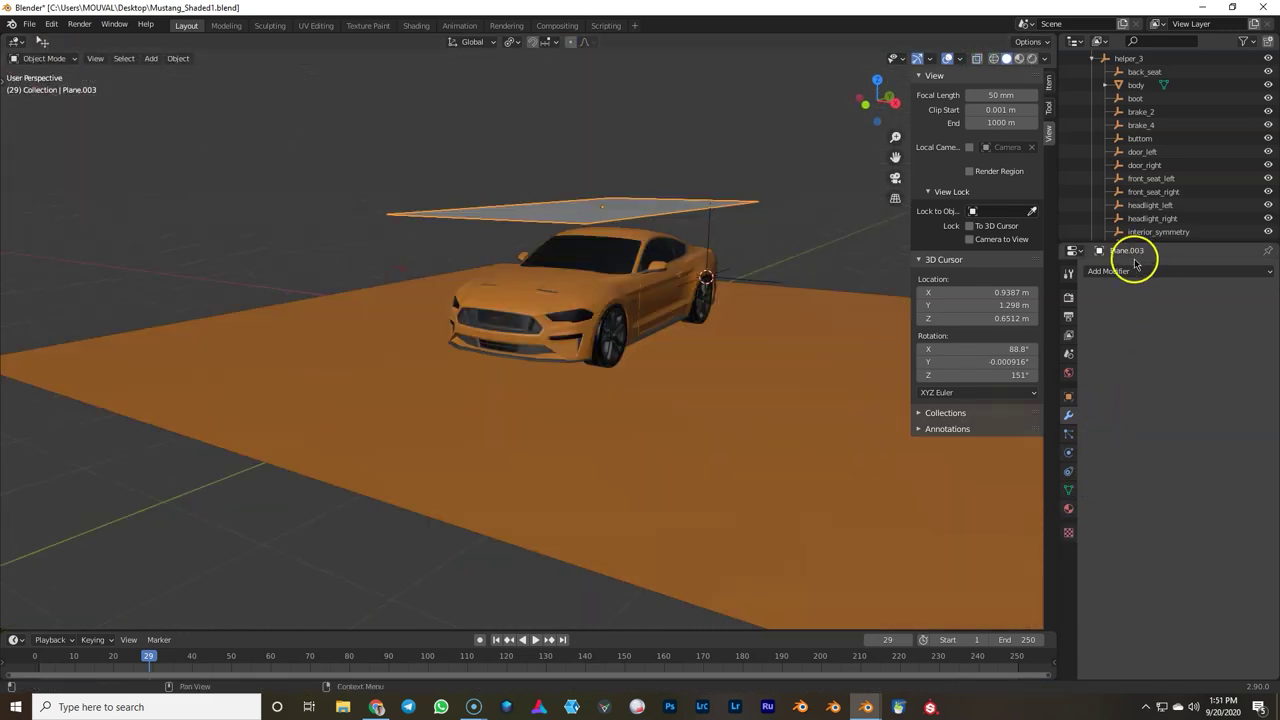
# Step: Add a Shrinkwrap modifier to the overhead plane with the car body as its target
pyautogui.click(1135, 270)
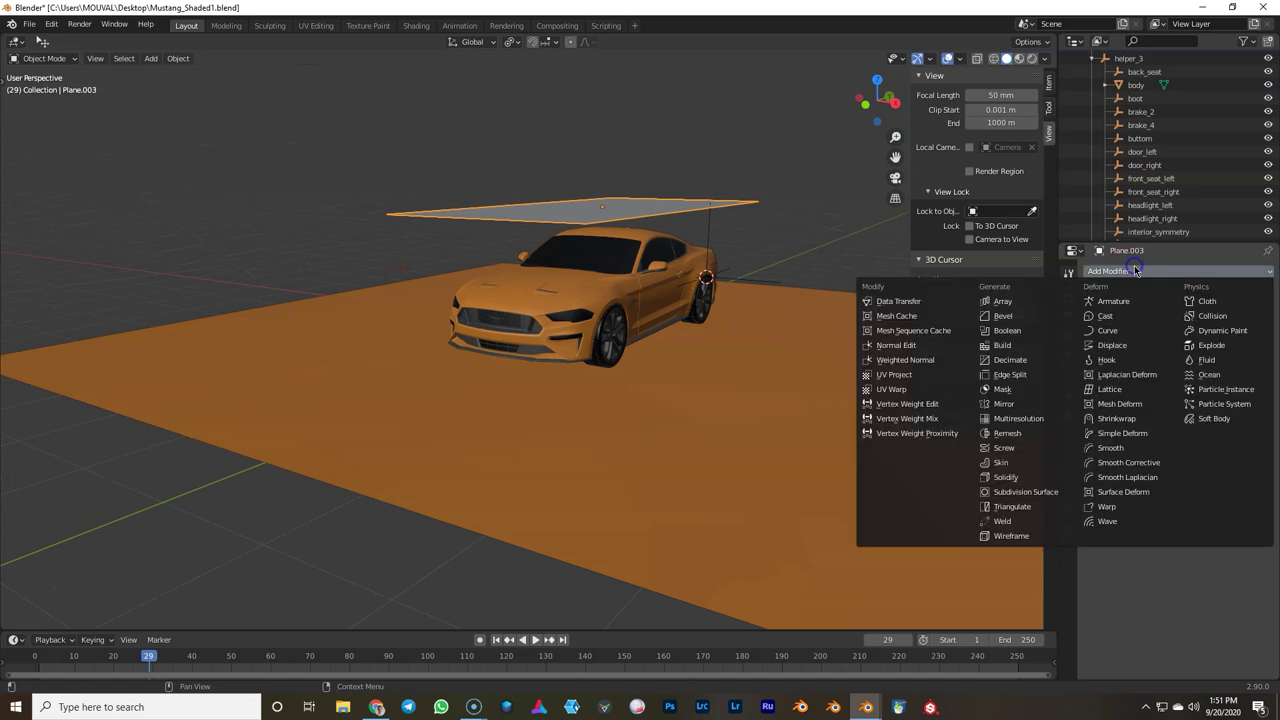
pyautogui.click(1124, 418)
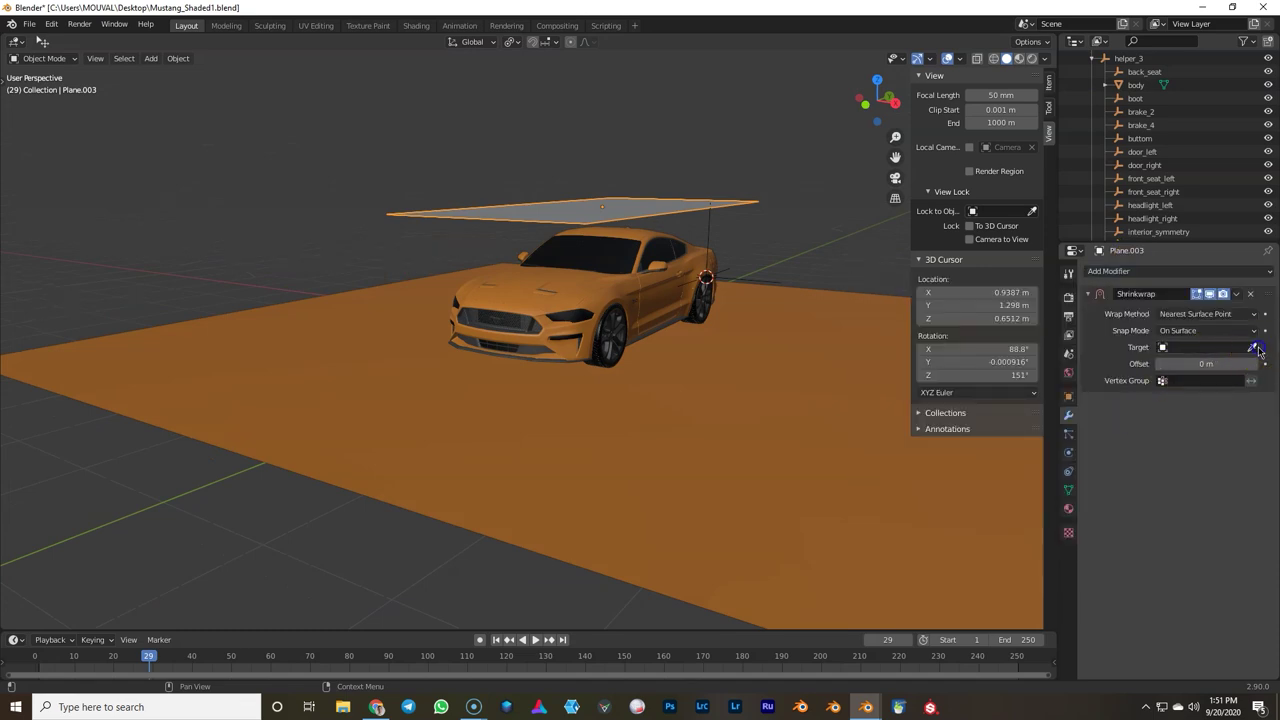
pyautogui.click(622, 285)
pyautogui.moveTo(714, 357); pyautogui.dragTo(700, 420, button='middle')
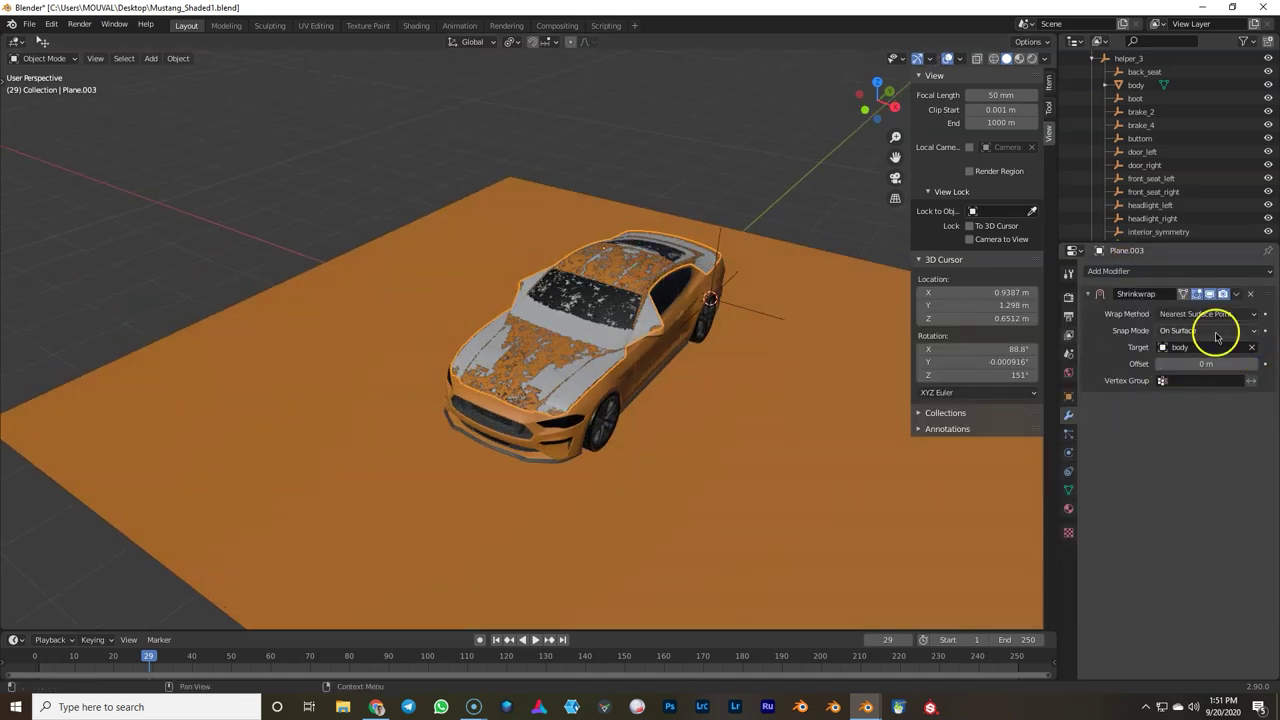
# Step: Set the Shrinkwrap method to Project with the Negative direction enabled, and apply the modifier
pyautogui.click(1181, 345)
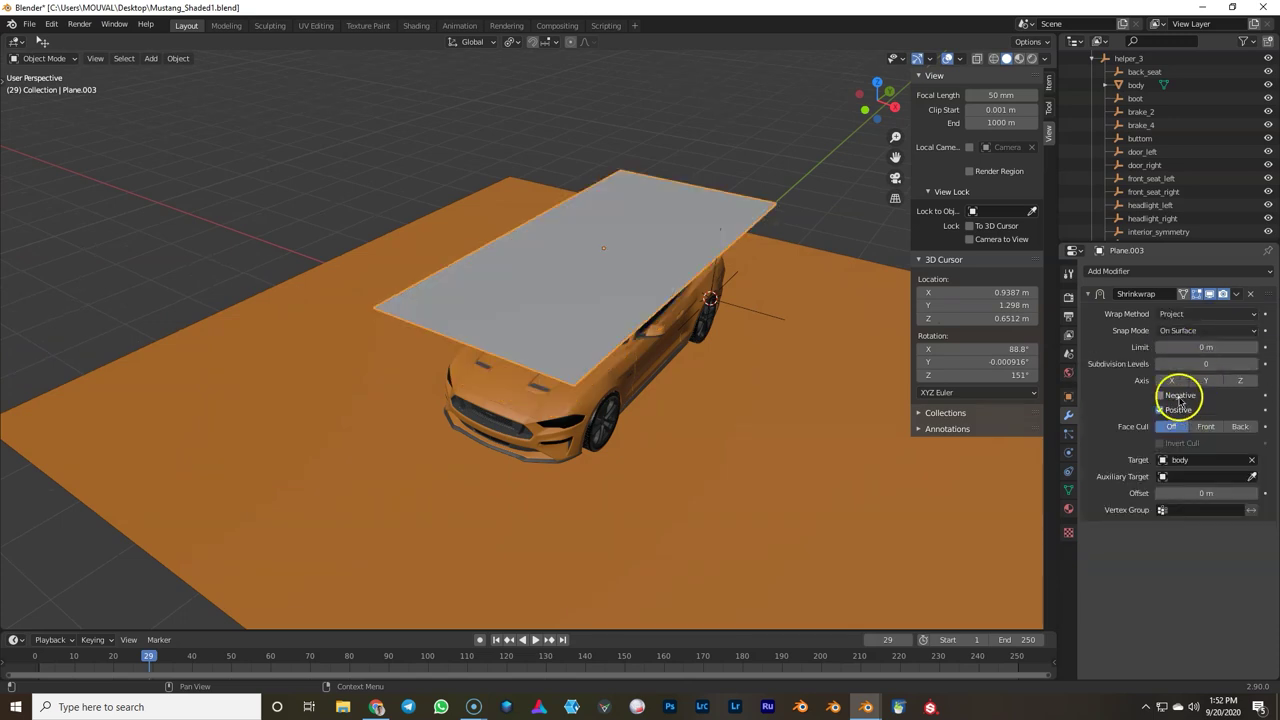
pyautogui.click(1180, 396)
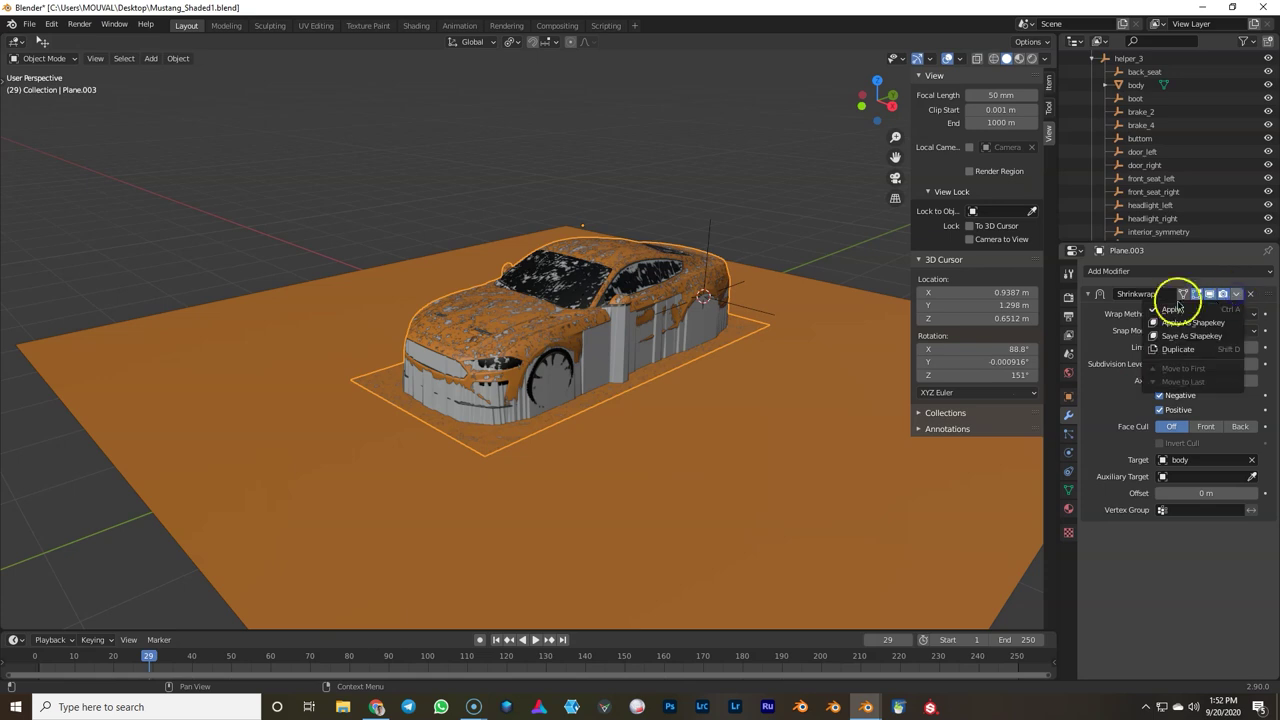
pyautogui.click(1174, 309)
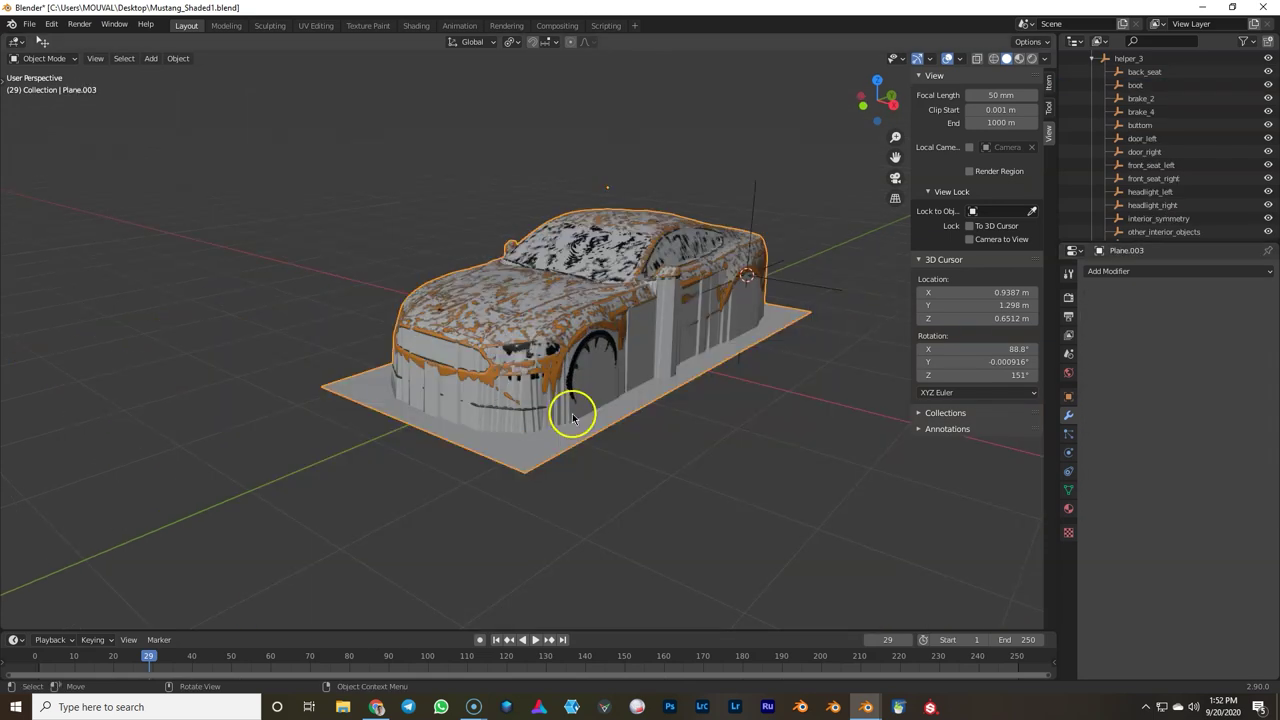
# Step: Hide the car and inspect the wrapped cover mesh from several sides
pyautogui.press('Tab')
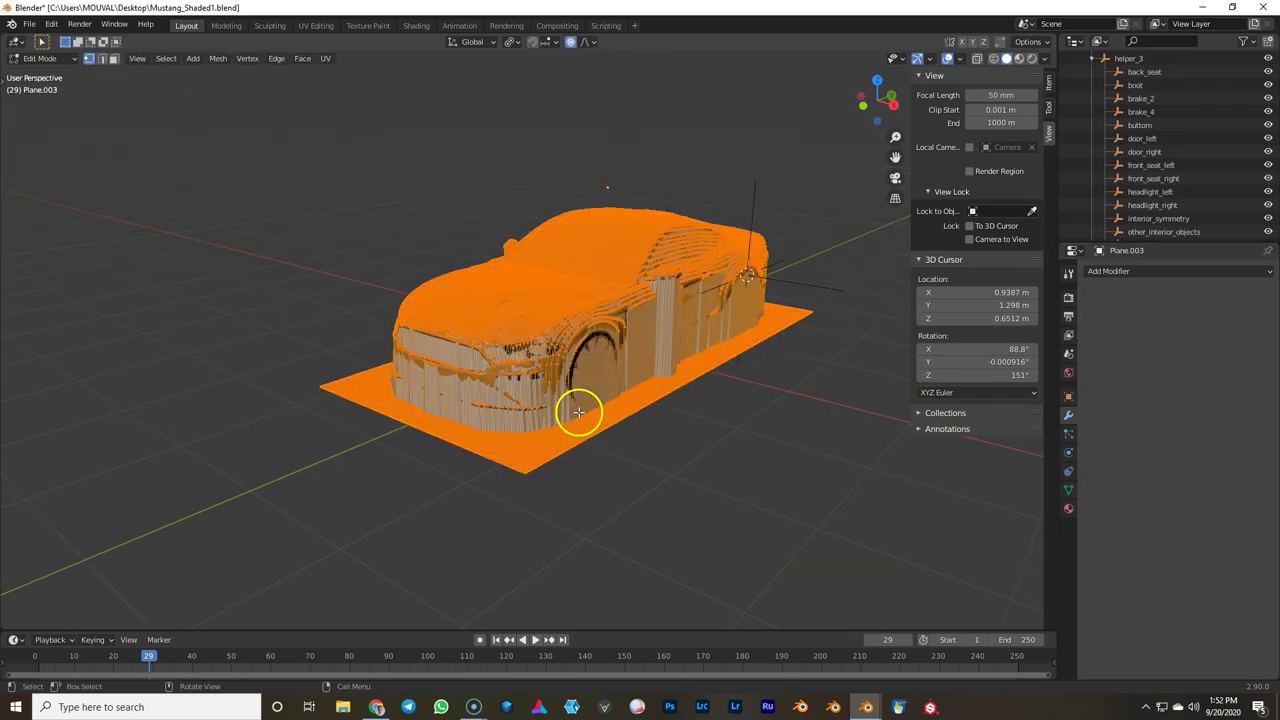
pyautogui.click(673, 387)
pyautogui.press('Tab')
pyautogui.moveTo(673, 387); pyautogui.dragTo(829, 374, button='middle')
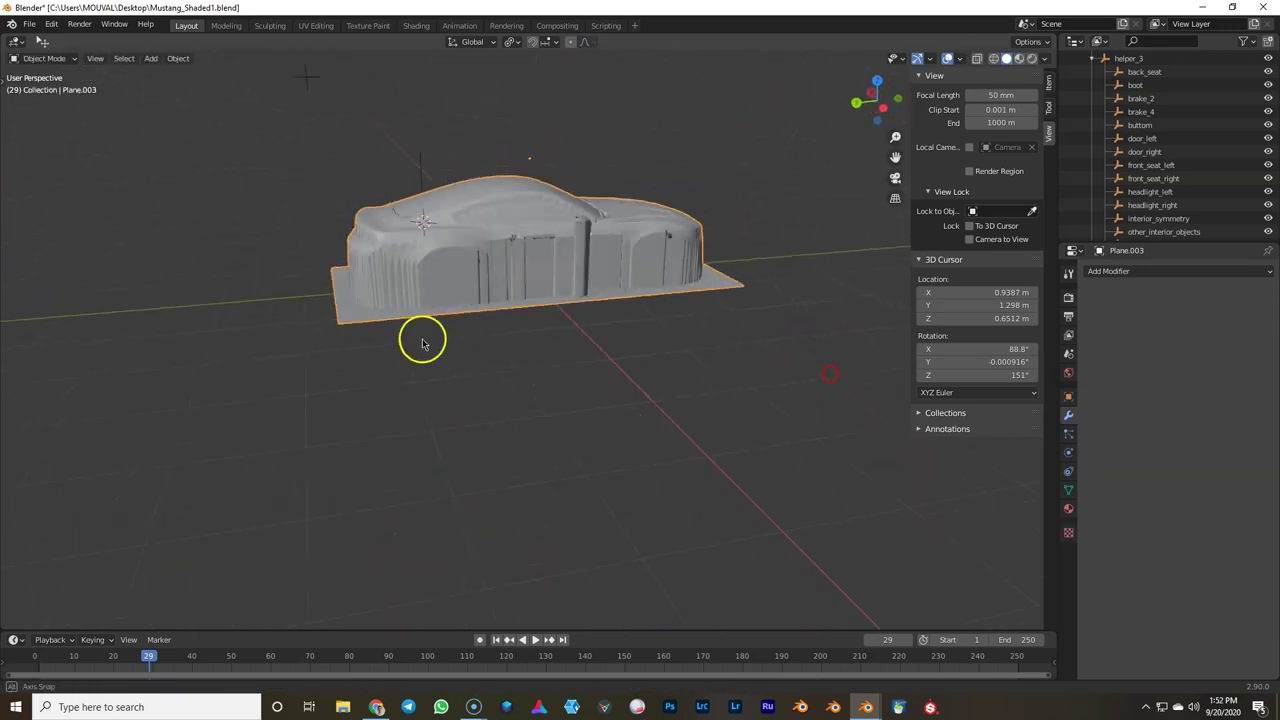
pyautogui.moveTo(423, 343); pyautogui.dragTo(621, 385, button='middle')
pyautogui.moveTo(432, 412); pyautogui.dragTo(420, 366, button='middle')
pyautogui.rightClick(420, 366)
pyautogui.moveTo(586, 420); pyautogui.dragTo(606, 408, button='middle')
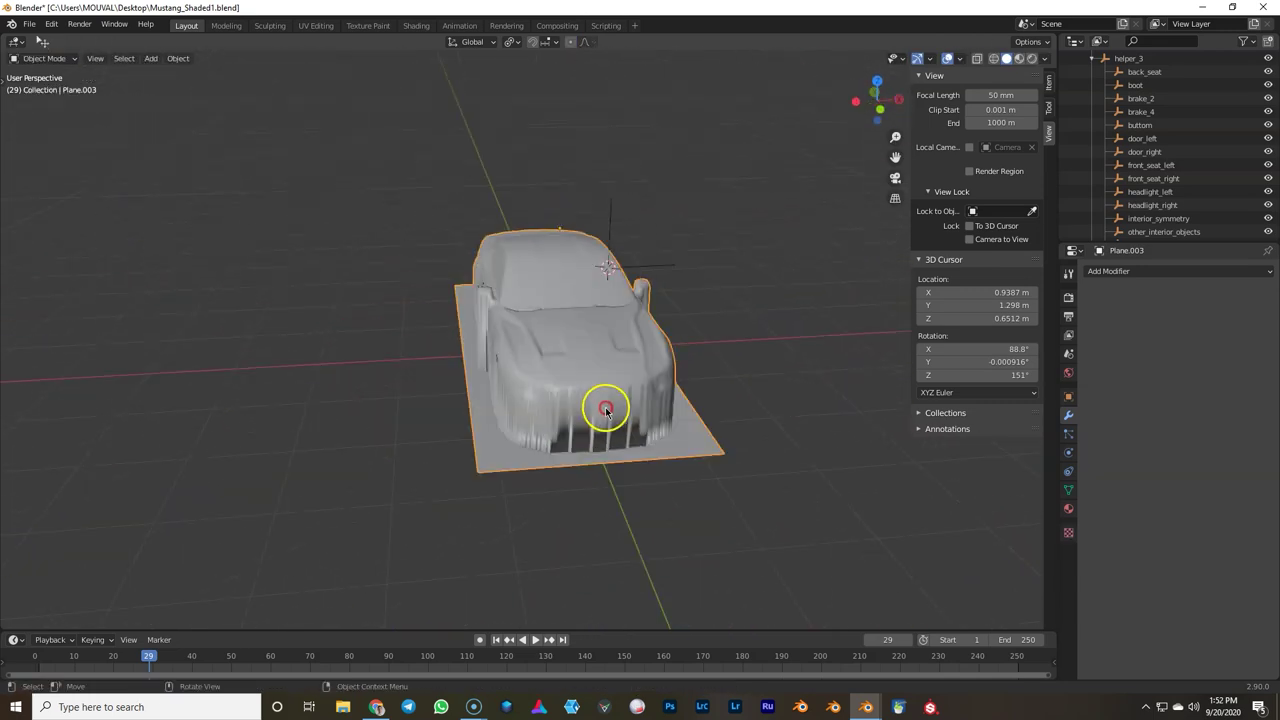
# Step: Add a Decimate modifier in Collapse mode to the wrapped cover and lower its ratio
pyautogui.click(1176, 272)
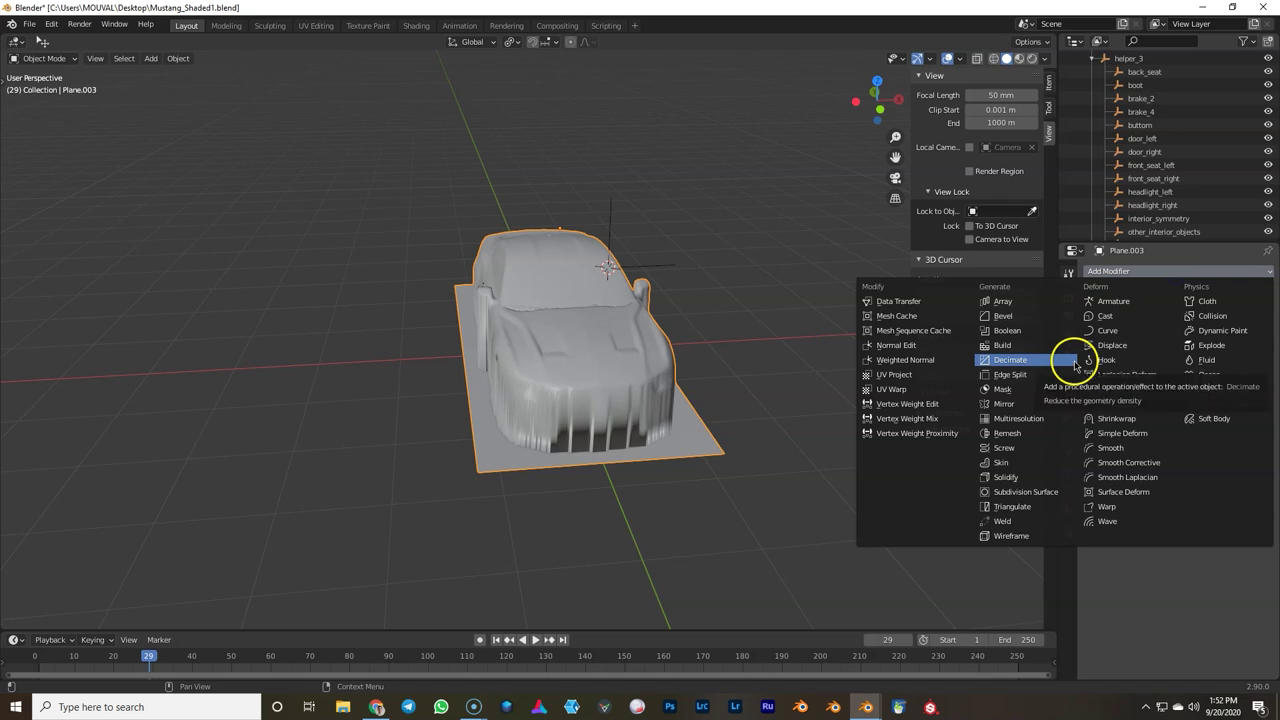
pyautogui.click(1012, 359)
pyautogui.moveTo(577, 443); pyautogui.dragTo(623, 400, button='middle')
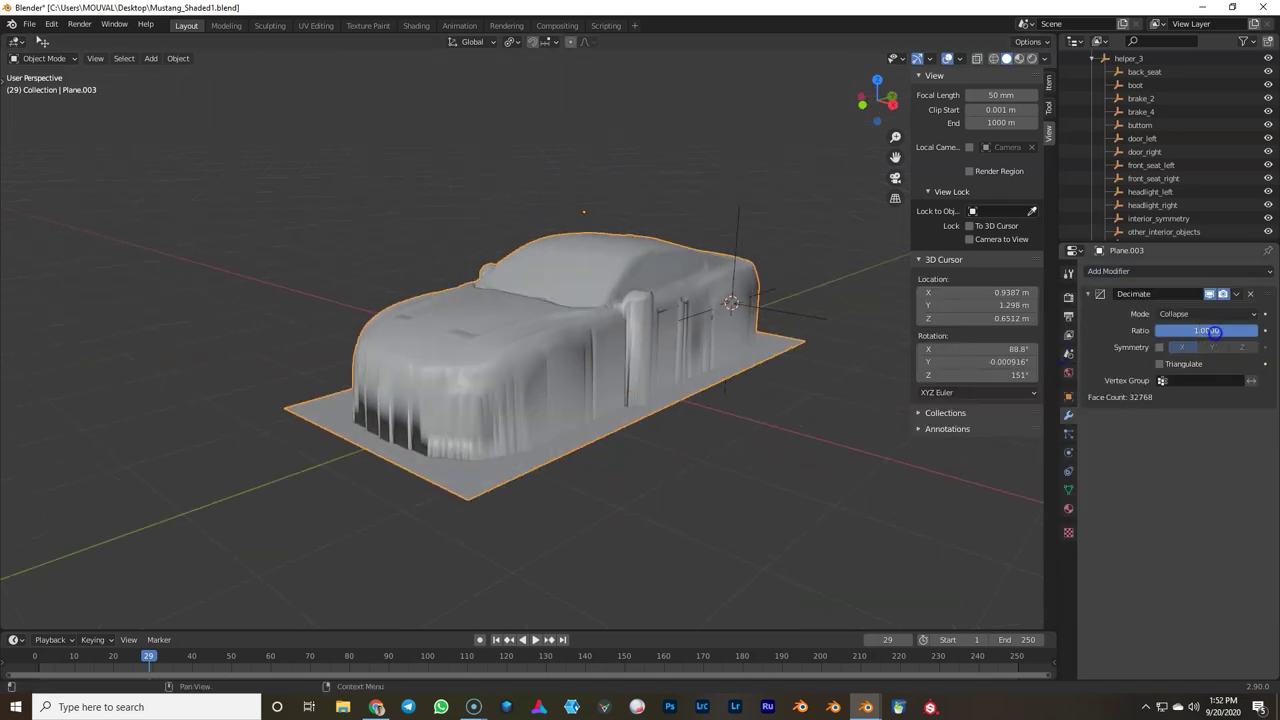
pyautogui.moveTo(1120, 336); pyautogui.dragTo(1189, 335)
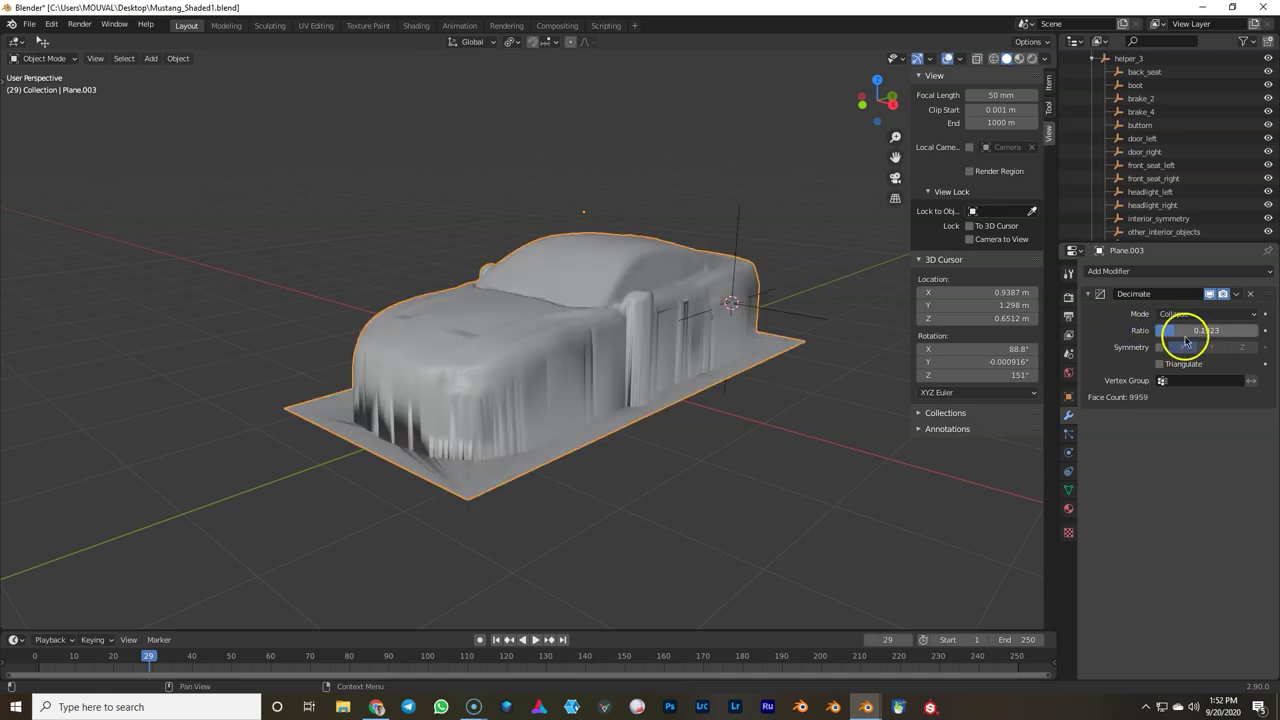
# Step: Reduce the Decimate ratio further, trying 0.05, and apply the modifier to the cover
pyautogui.click(1187, 497)
pyautogui.moveTo(577, 368); pyautogui.dragTo(914, 371, button='middle')
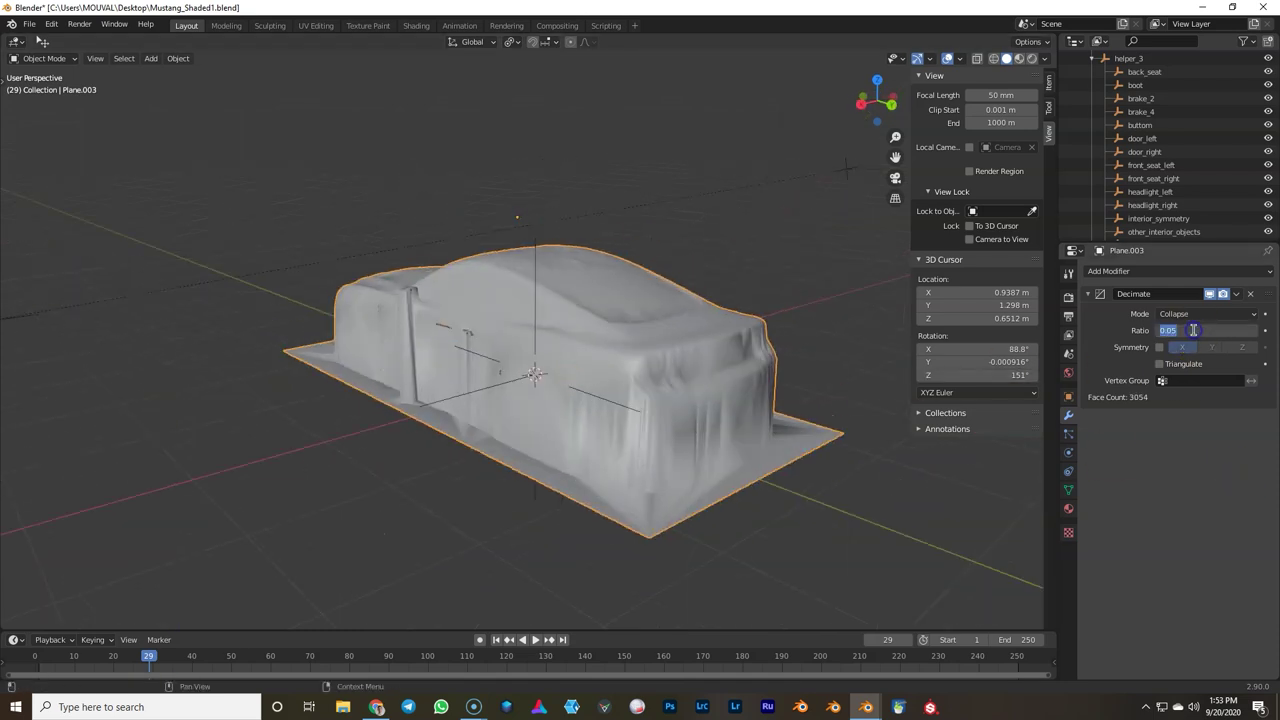
pyautogui.click(1224, 498)
pyautogui.moveTo(850, 470); pyautogui.dragTo(631, 414, button='middle')
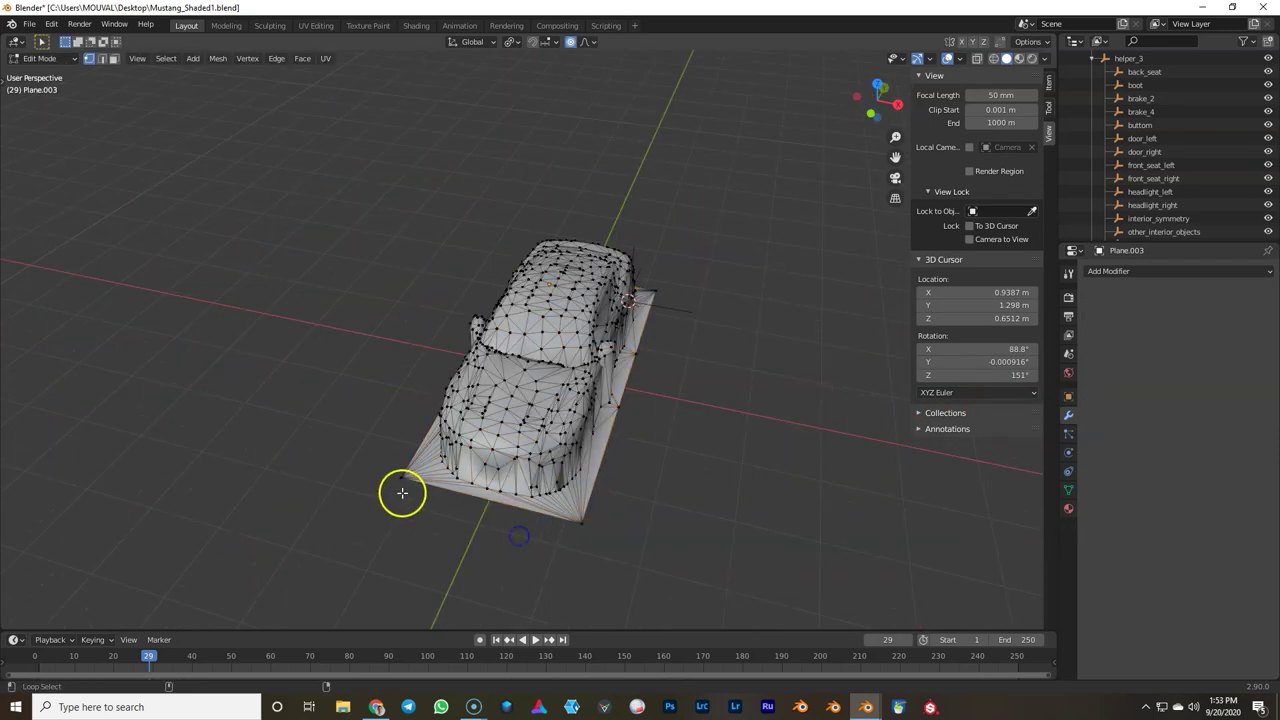
# Step: Scale the cover's outer border edges outward with Z locked, and adjust their width along X to form a wide skirt around the car shape
pyautogui.moveTo(402, 492); pyautogui.dragTo(709, 443, button='middle')
pyautogui.press('s')
pyautogui.hotkey('shift', 'z')
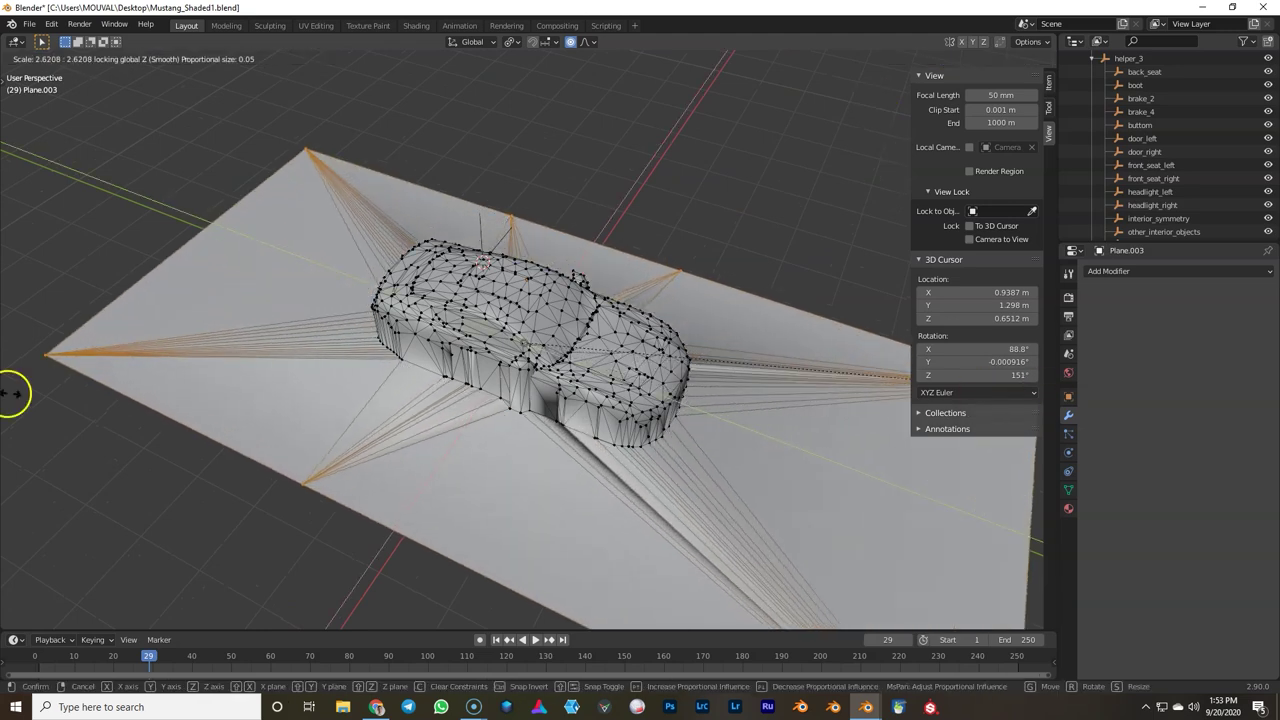
pyautogui.click(830, 409)
pyautogui.press('s')
pyautogui.press('x')
pyautogui.click(663, 243)
pyautogui.moveTo(663, 243); pyautogui.dragTo(694, 234, button='middle')
pyautogui.press('Tab')
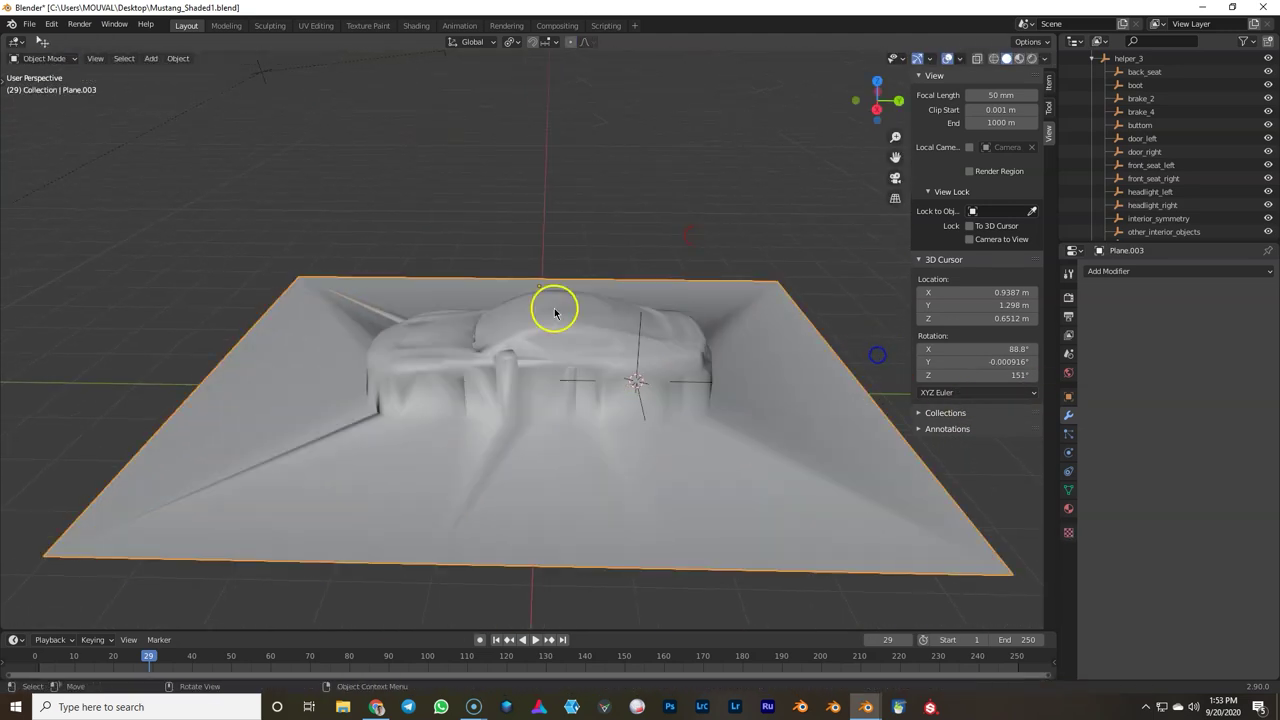
# Step: Save the file Mustang_Shaded1.blend
pyautogui.moveTo(555, 313); pyautogui.dragTo(575, 343, button='middle')
pyautogui.hotkey('shift', 'a')
pyautogui.press('Escape')
pyautogui.hotkey('ctrl', 's')
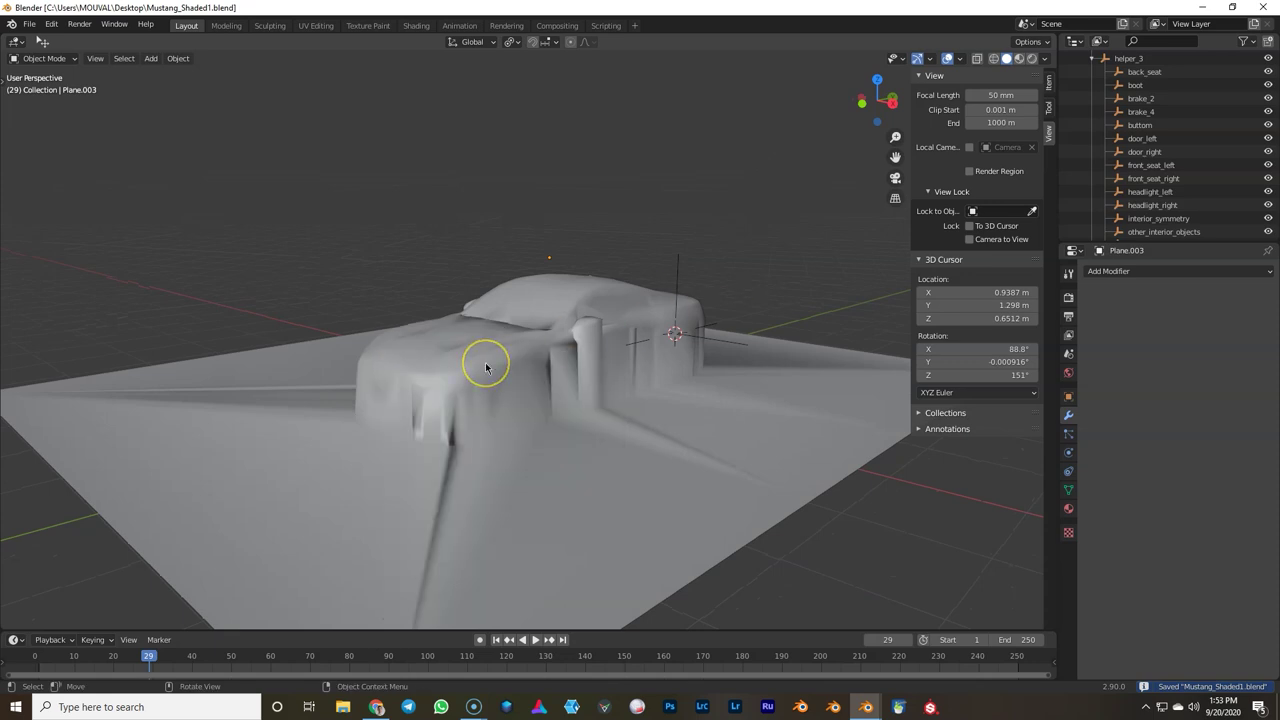
# Step: Add another plane, centre it above the cover, and scale it up about 2.8 times to extend beyond the car shape
pyautogui.hotkey('shift', 'a')
pyautogui.moveTo(485, 364)
pyautogui.click(536, 359)
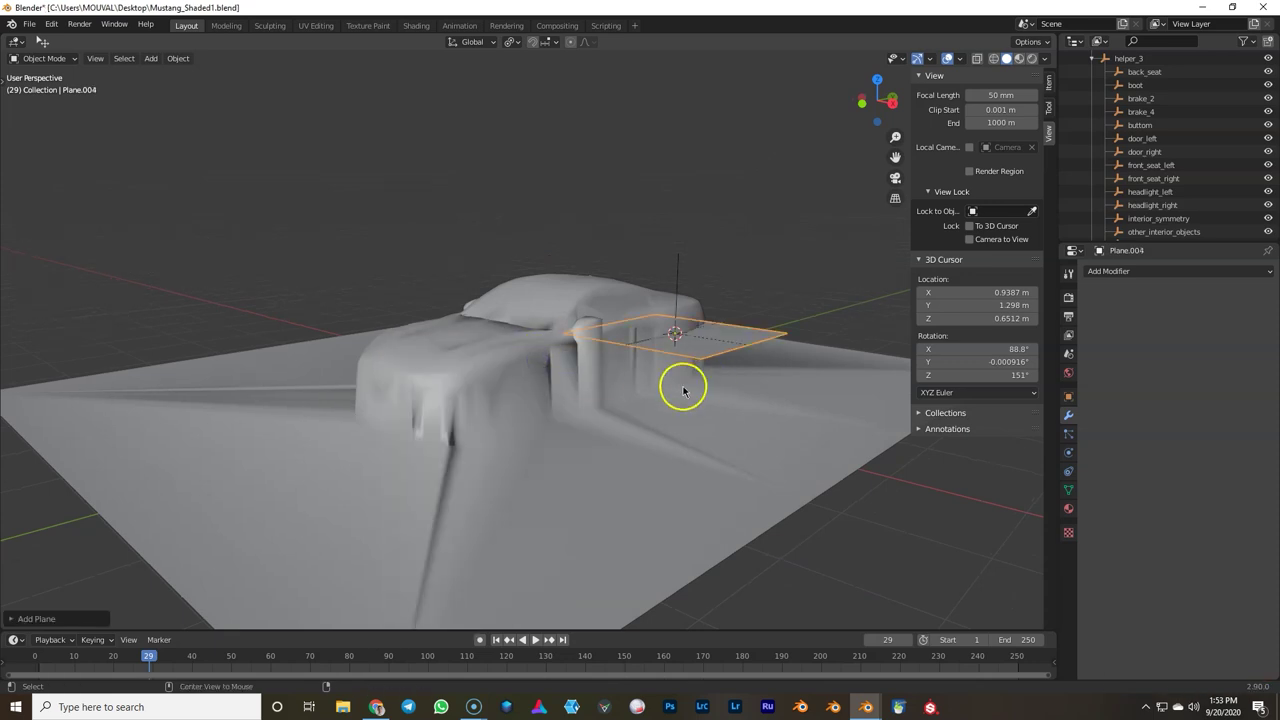
pyautogui.click(649, 259)
pyautogui.press('KP_7')
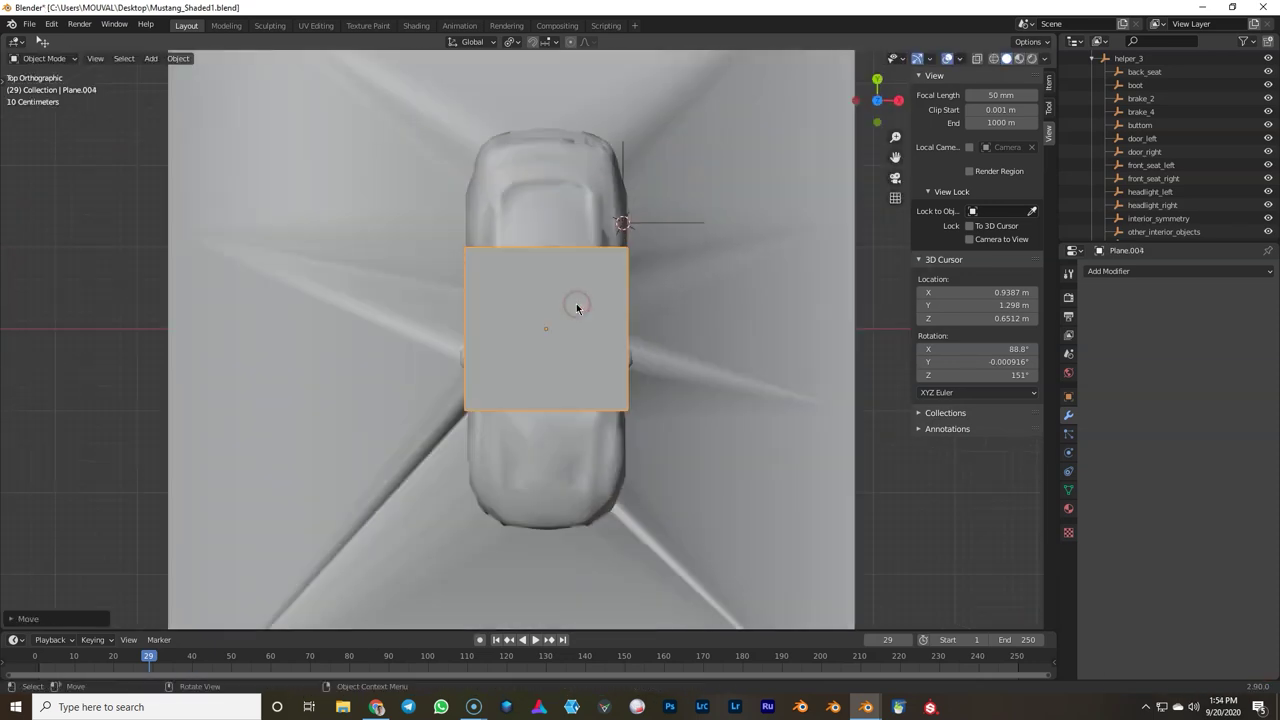
pyautogui.press('s')
pyautogui.click(643, 280)
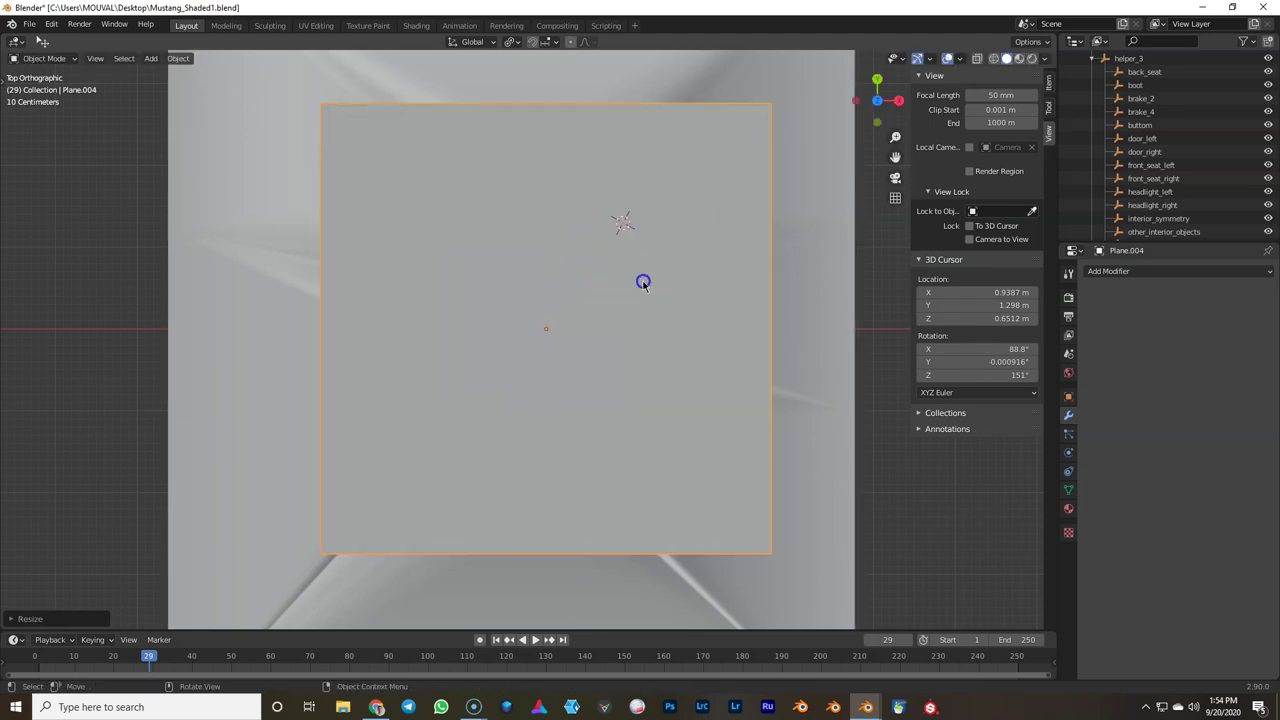
# Step: Subdivide the upper plane repeatedly into a dense grid so it can deform like cloth
pyautogui.moveTo(643, 280); pyautogui.dragTo(560, 309, button='middle')
pyautogui.press('Tab')
pyautogui.rightClick(560, 309)
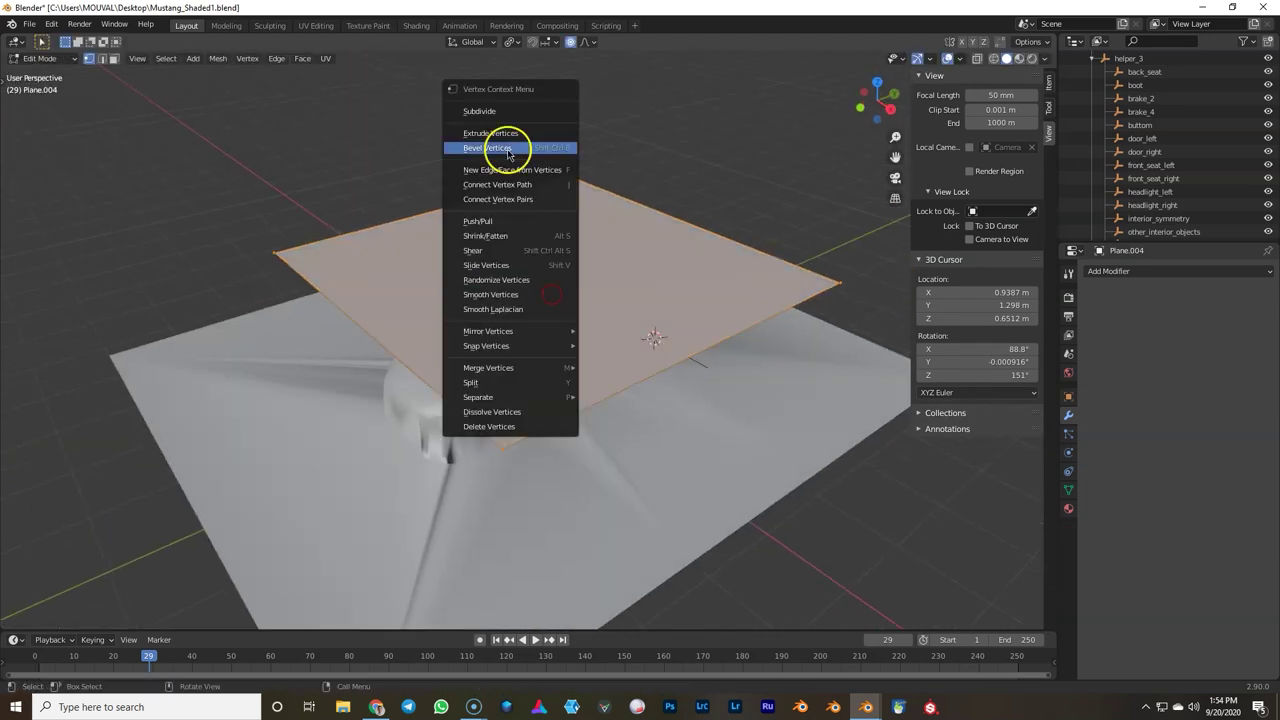
pyautogui.click(489, 112)
pyautogui.rightClick(489, 113)
pyautogui.click(489, 113)
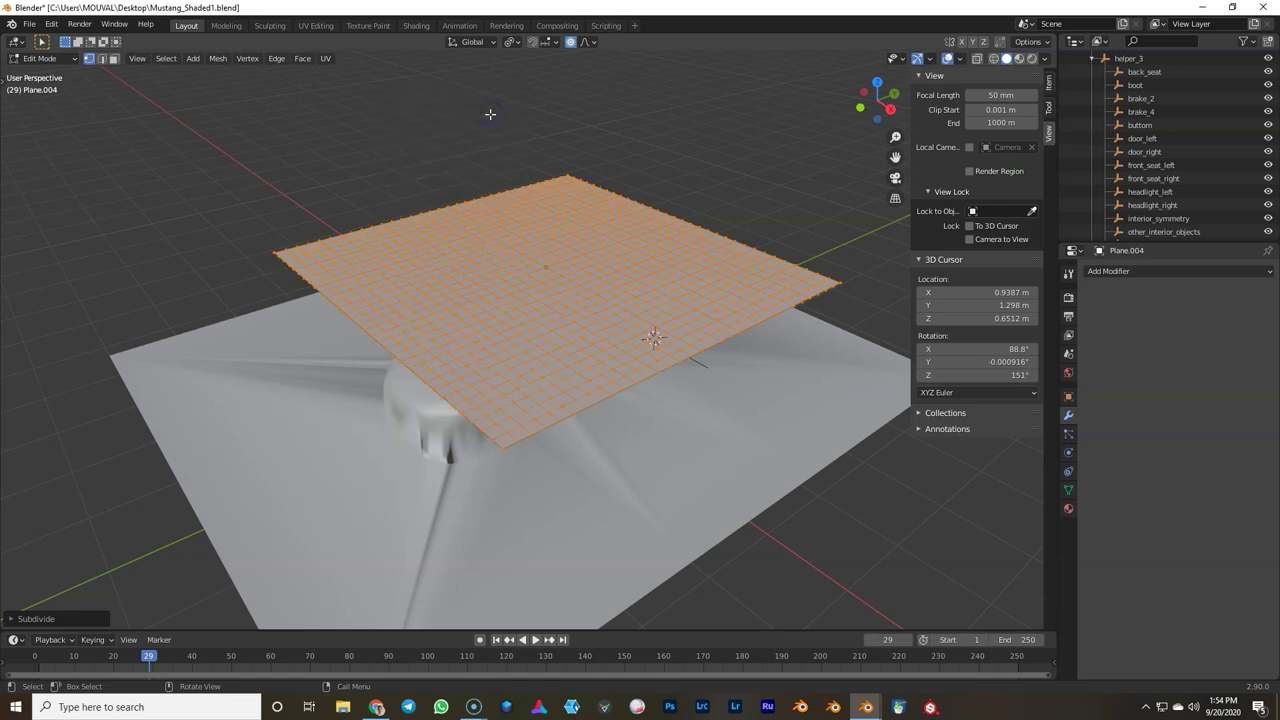
pyautogui.moveTo(526, 264); pyautogui.dragTo(572, 263, button='middle')
pyautogui.rightClick(532, 248)
pyautogui.click(533, 248)
pyautogui.press('Tab')
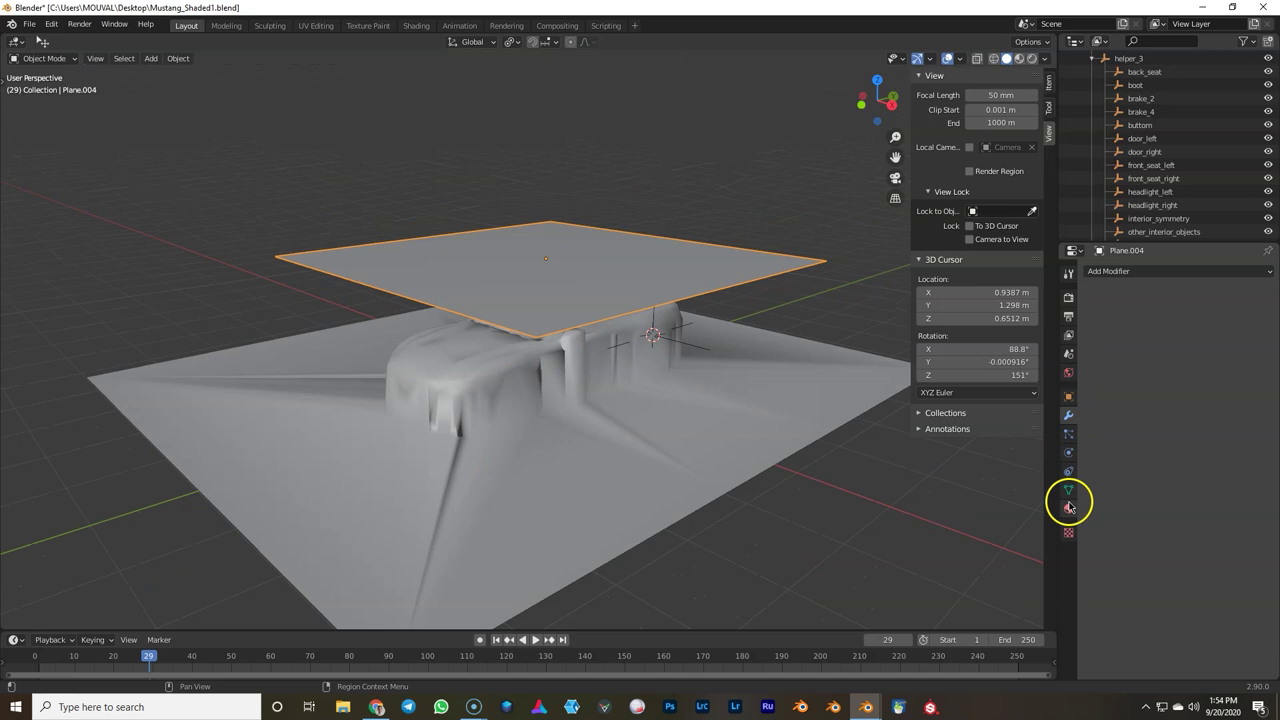
# Step: Enable Cloth physics on the upper plane and Collision physics on the car-shaped cover below it
pyautogui.click(1069, 469)
pyautogui.click(1134, 302)
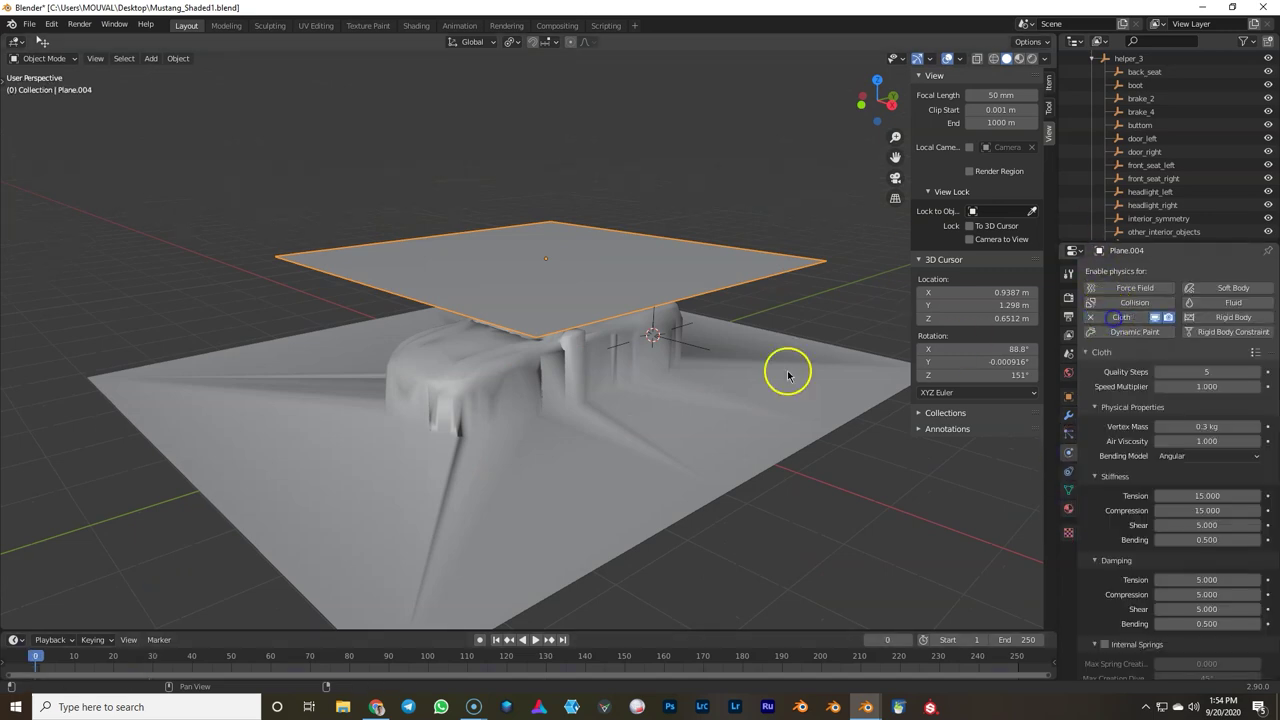
pyautogui.click(789, 369)
pyautogui.click(1134, 302)
# Step: Run the cloth simulation until the plane drapes over the car shape, stop it at frame 28, and shade the cloth smooth
pyautogui.click(660, 287)
pyautogui.press('space')
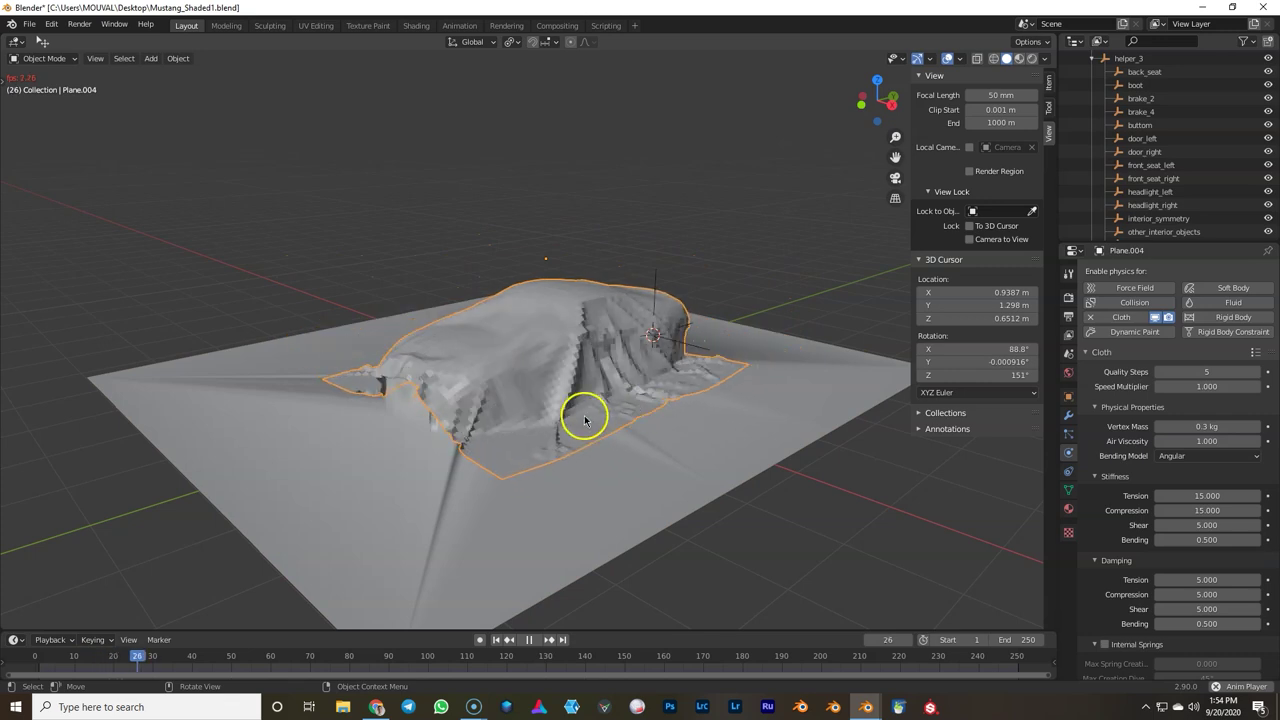
pyautogui.press('space')
pyautogui.moveTo(586, 417); pyautogui.dragTo(737, 443, button='middle')
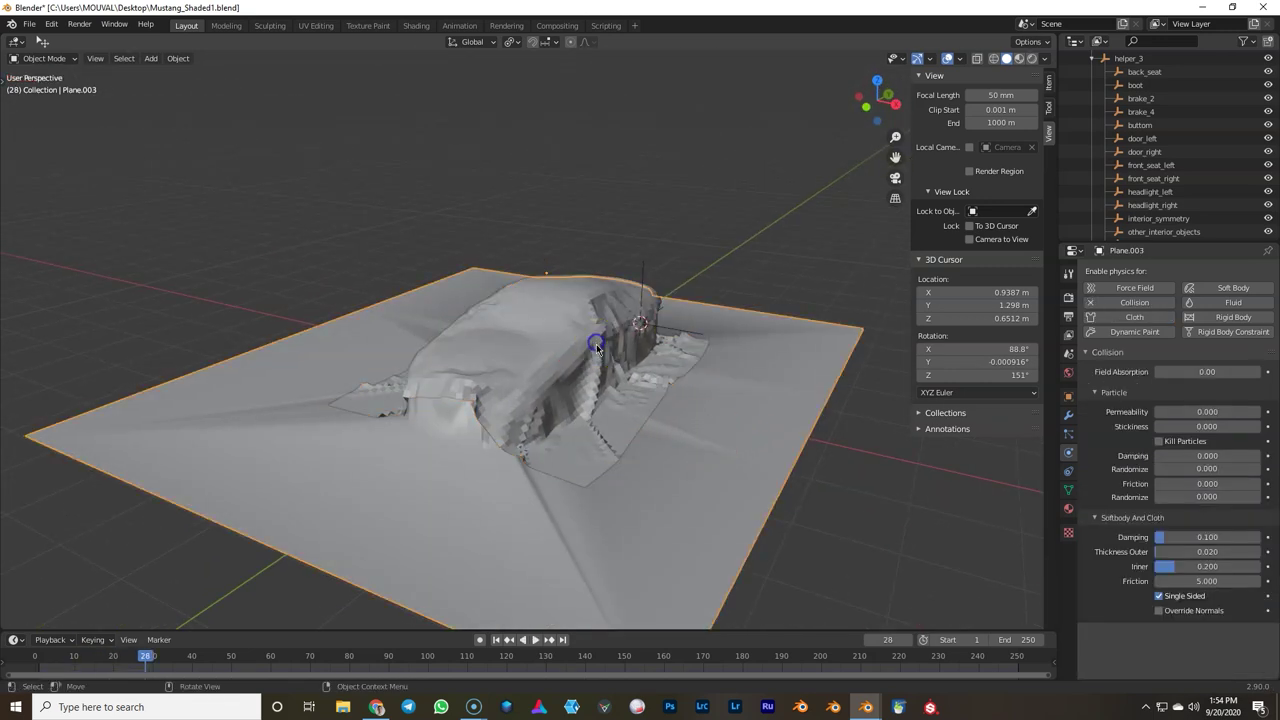
pyautogui.rightClick(558, 350)
pyautogui.click(603, 358)
# Step: Give the draped plane a new material named Cloth with a blue base color
pyautogui.click(1068, 508)
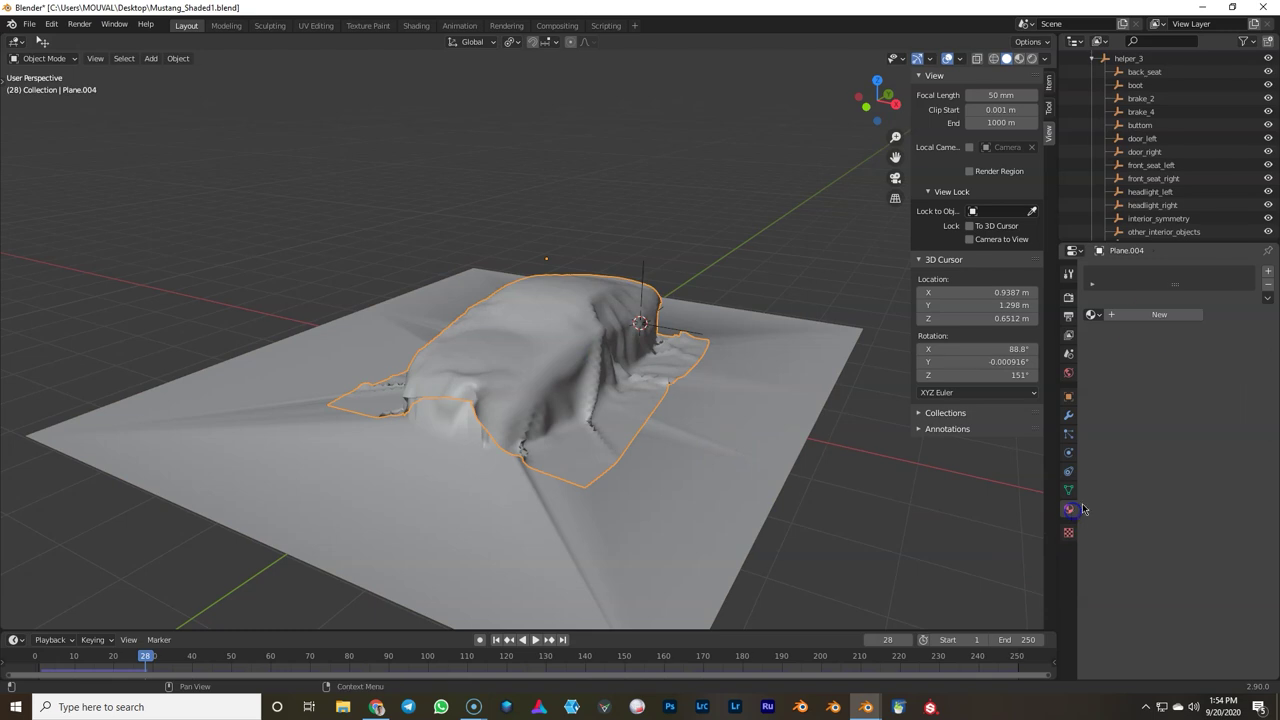
pyautogui.click(1202, 430)
pyautogui.moveTo(1196, 286); pyautogui.dragTo(1225, 263)
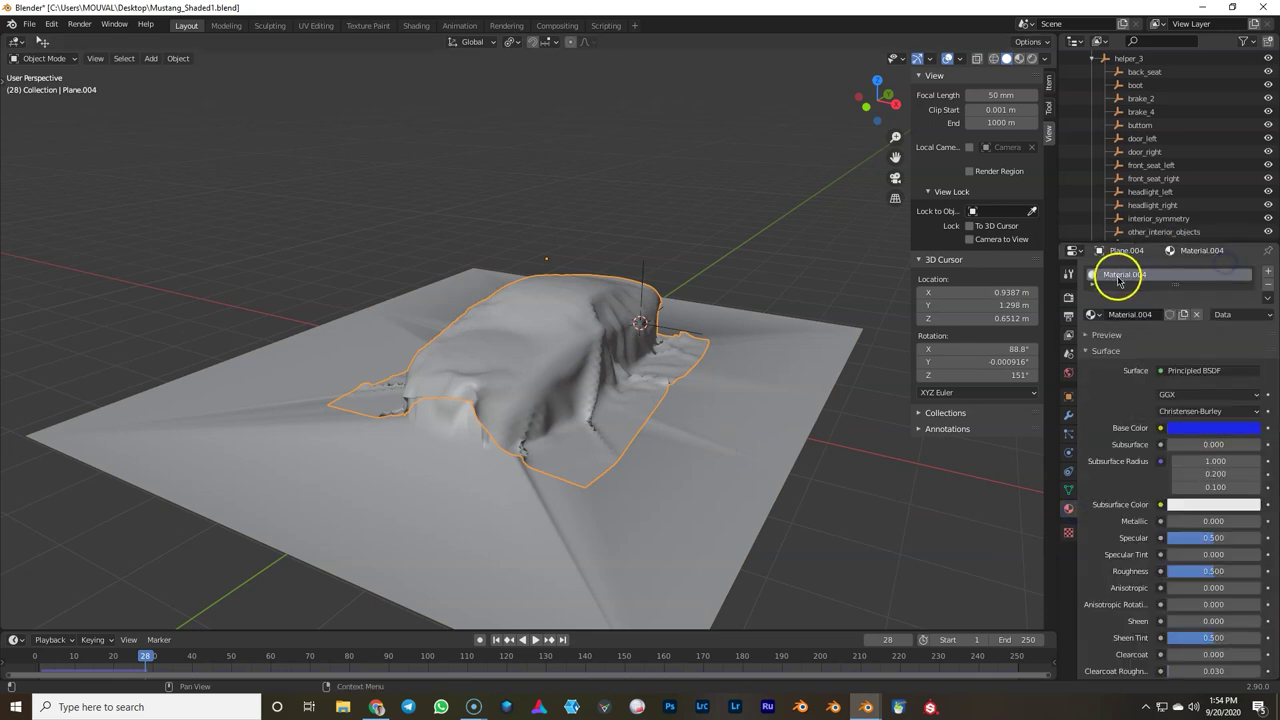
pyautogui.scroll(-10, 1194, 534)
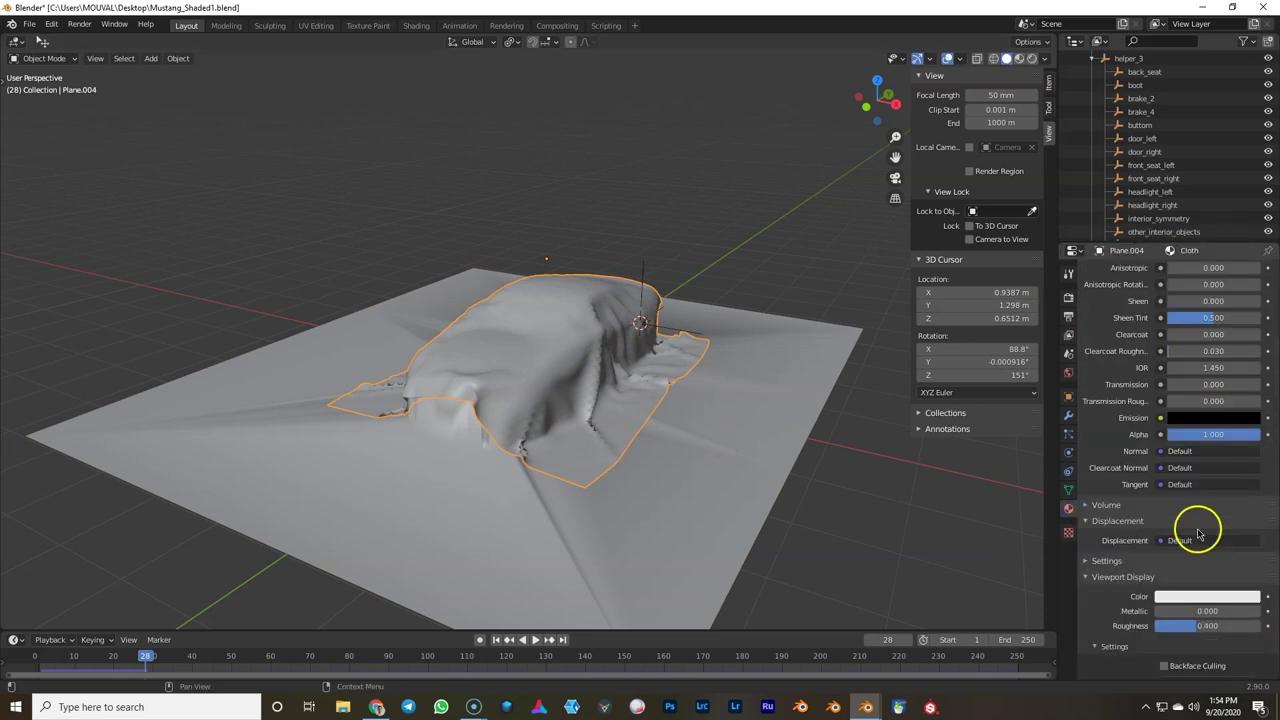
# Step: Set the Cloth material's viewport display color to a light violet-blue, about hue 0.671, saturation 0.364, value 0.906
pyautogui.click(1205, 466)
pyautogui.moveTo(1222, 350); pyautogui.dragTo(1210, 315)
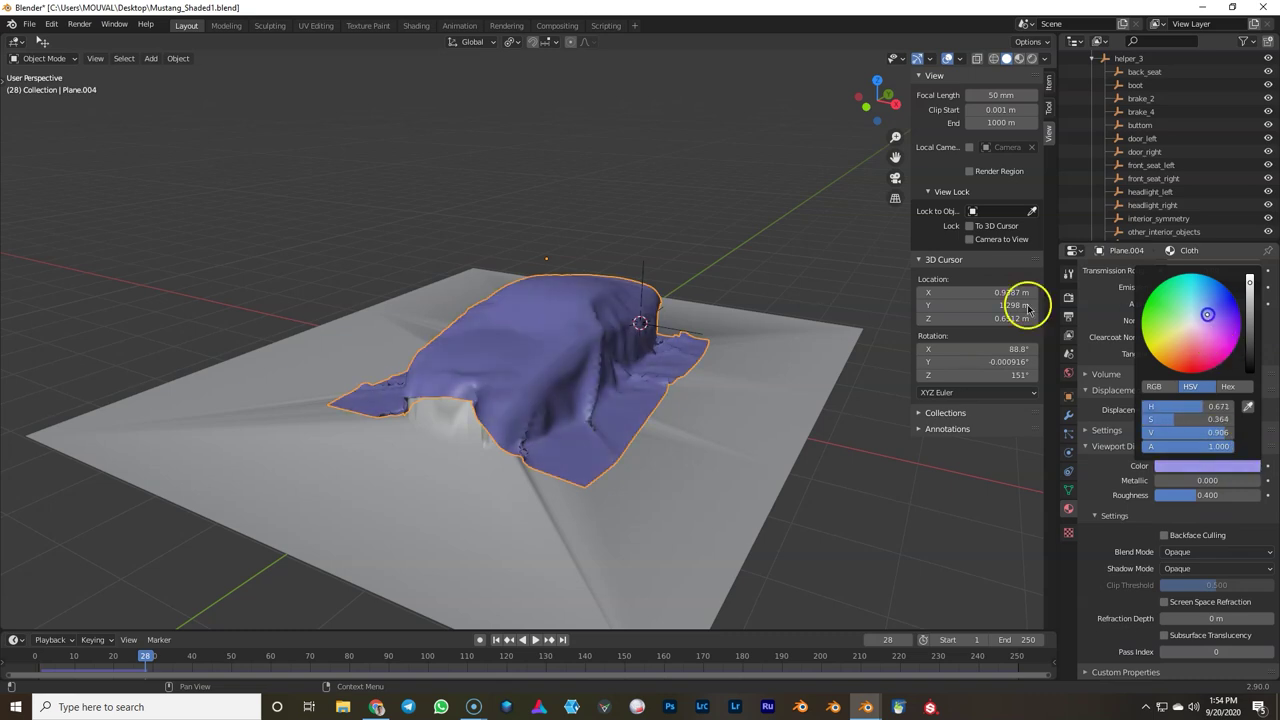
pyautogui.moveTo(610, 330); pyautogui.dragTo(573, 291, button='middle')
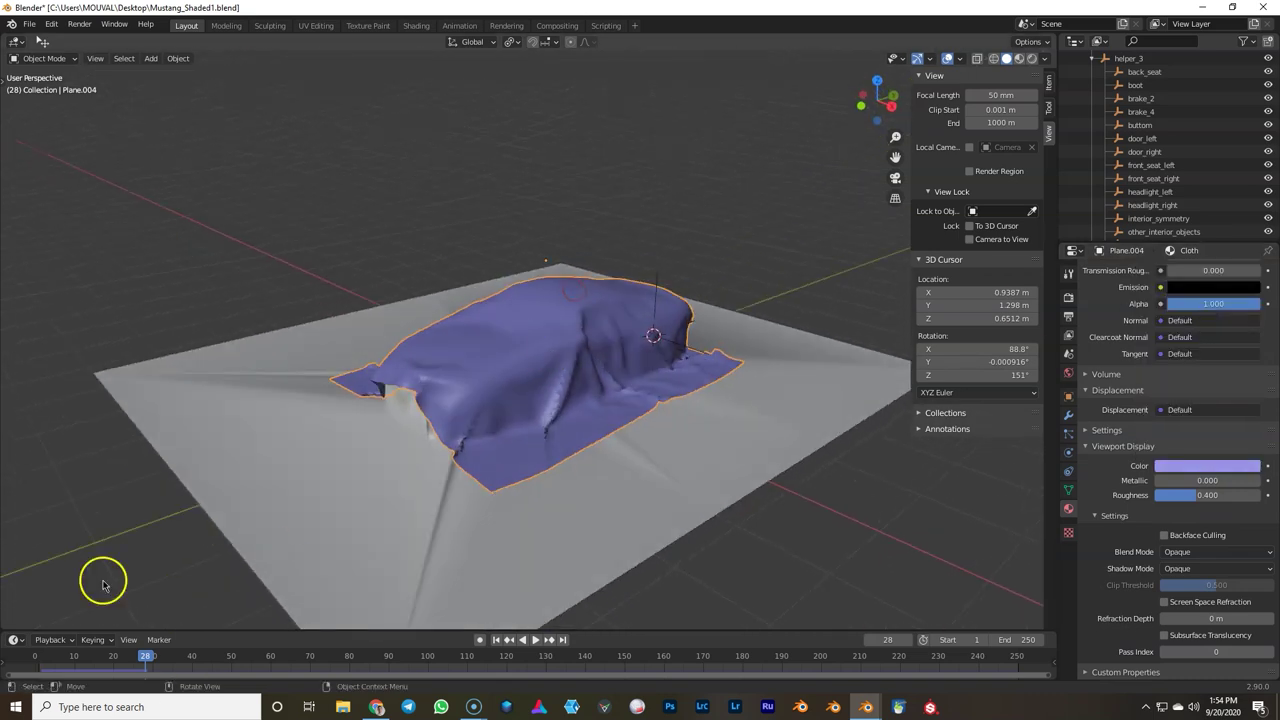
# Step: Return the timeline to frame 1 and subdivide the cloth plane once more for finer folds
pyautogui.click(38, 657)
pyautogui.press('Tab')
pyautogui.rightClick(488, 258)
pyautogui.click(488, 258)
pyautogui.press('Tab')
pyautogui.click(580, 434)
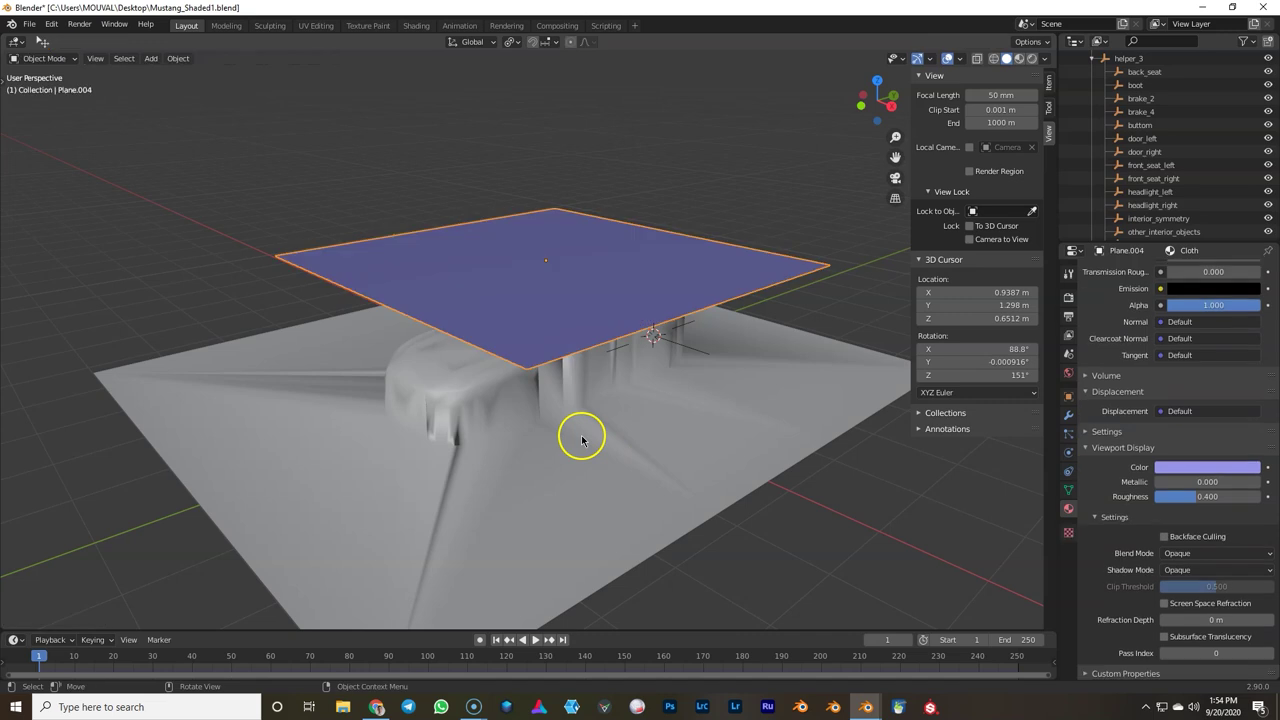
# Step: Replay the cloth simulation, stop it once the plane is draped, and inspect the folds around the car shape
pyautogui.press('space')
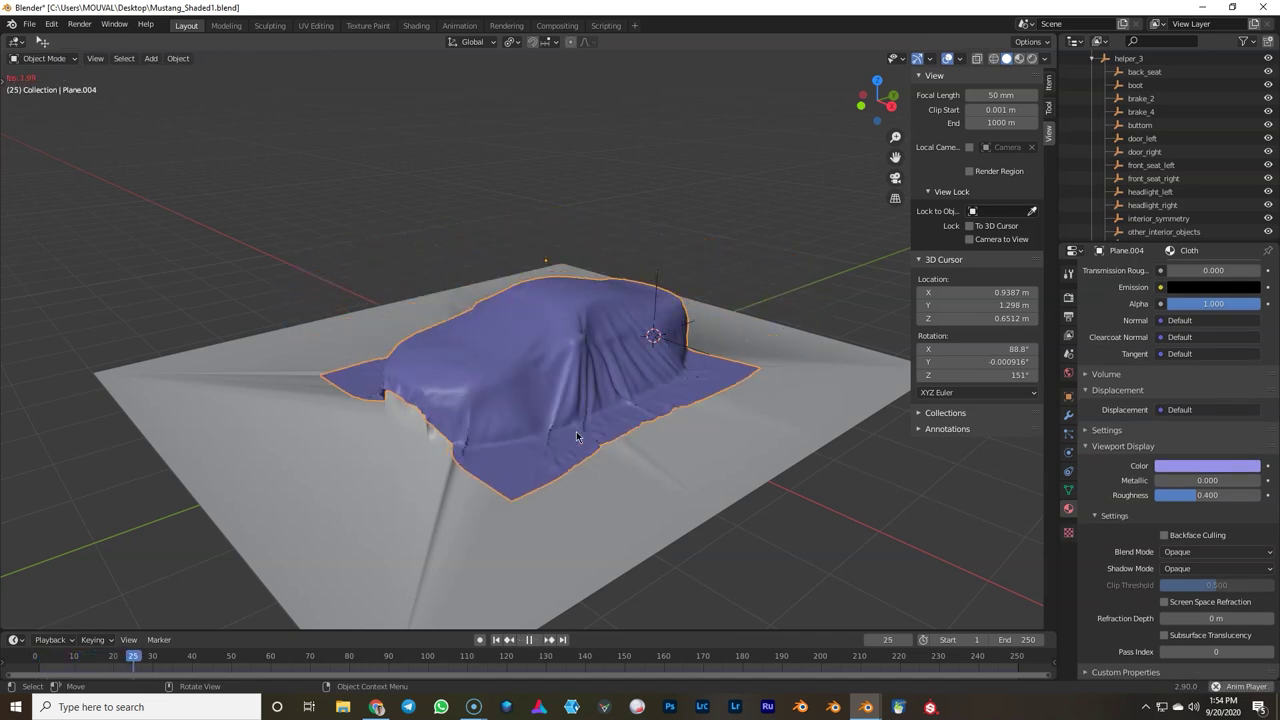
pyautogui.press('space')
pyautogui.moveTo(576, 436); pyautogui.dragTo(605, 325, button='middle')
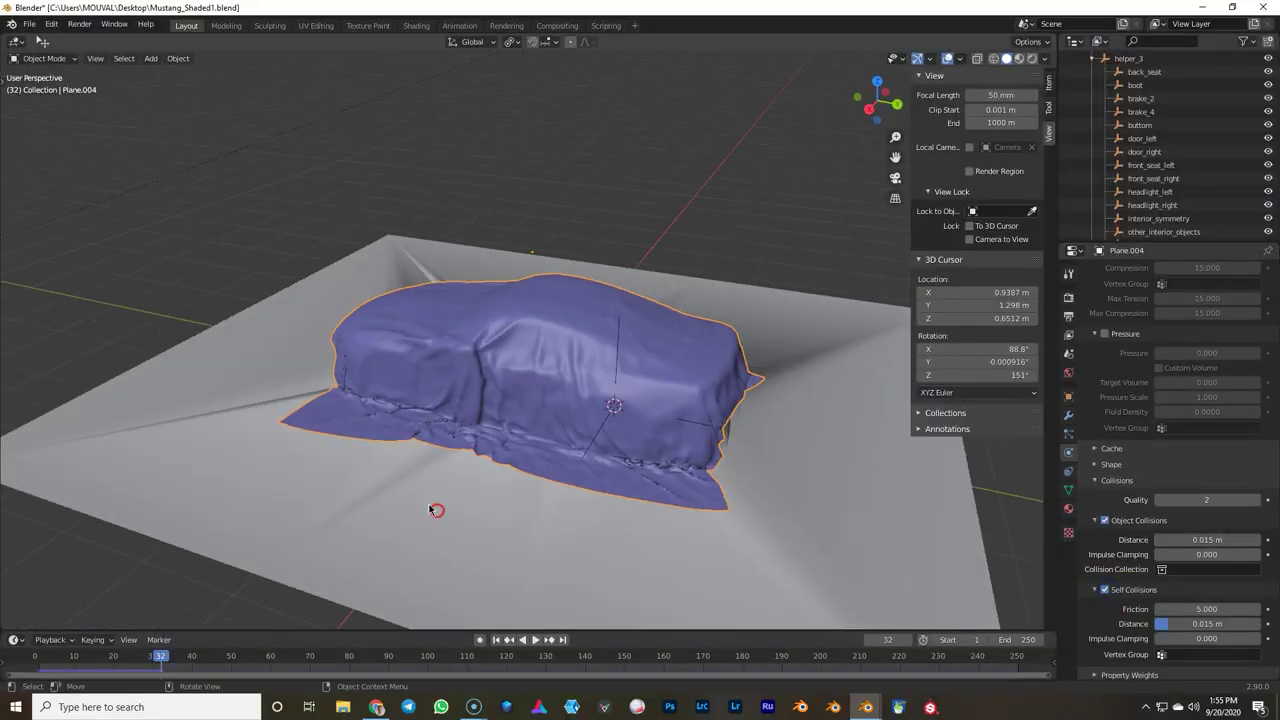
# Step: Select the vertices along the plane's positive Y edge and deselect the middle stretch, keeping only the segments near both corners
pyautogui.press('Tab')
pyautogui.keyDown('shift'); pyautogui.moveTo(562, 386); pyautogui.dragTo(384, 459, button='middle'); pyautogui.keyUp('shift')
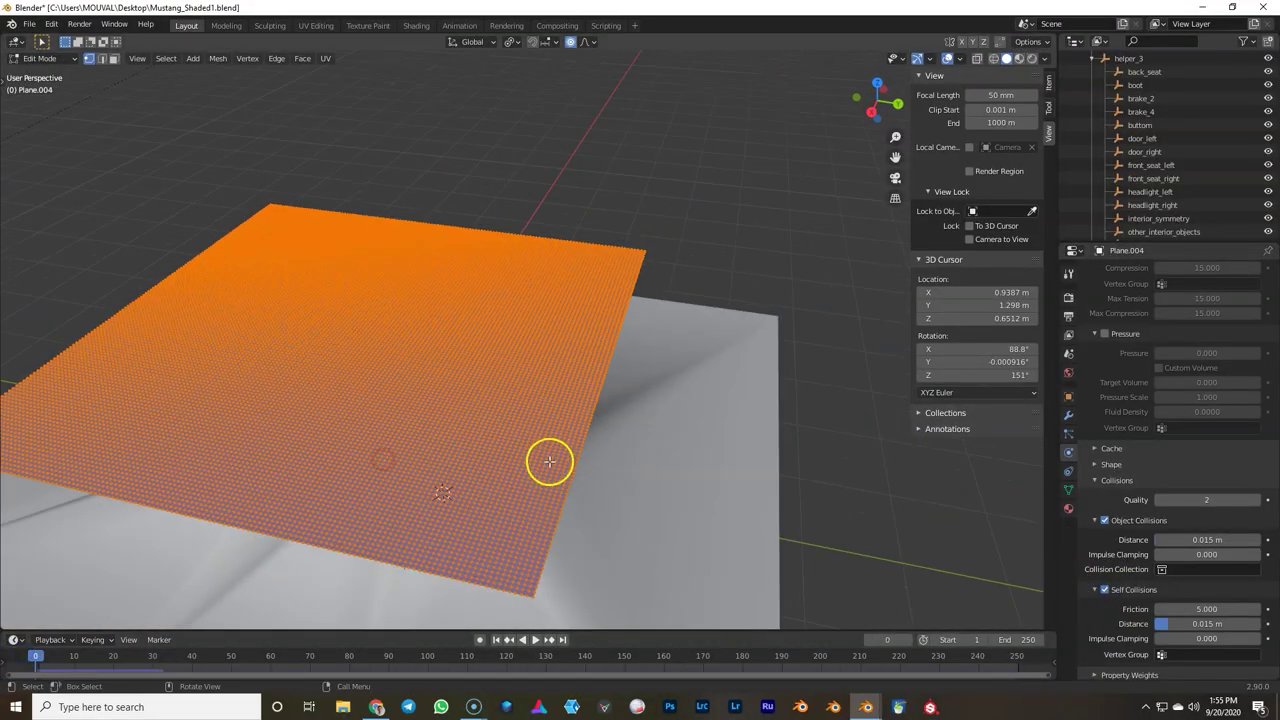
pyautogui.keyDown('alt'); pyautogui.click(537, 607); pyautogui.keyUp('alt')
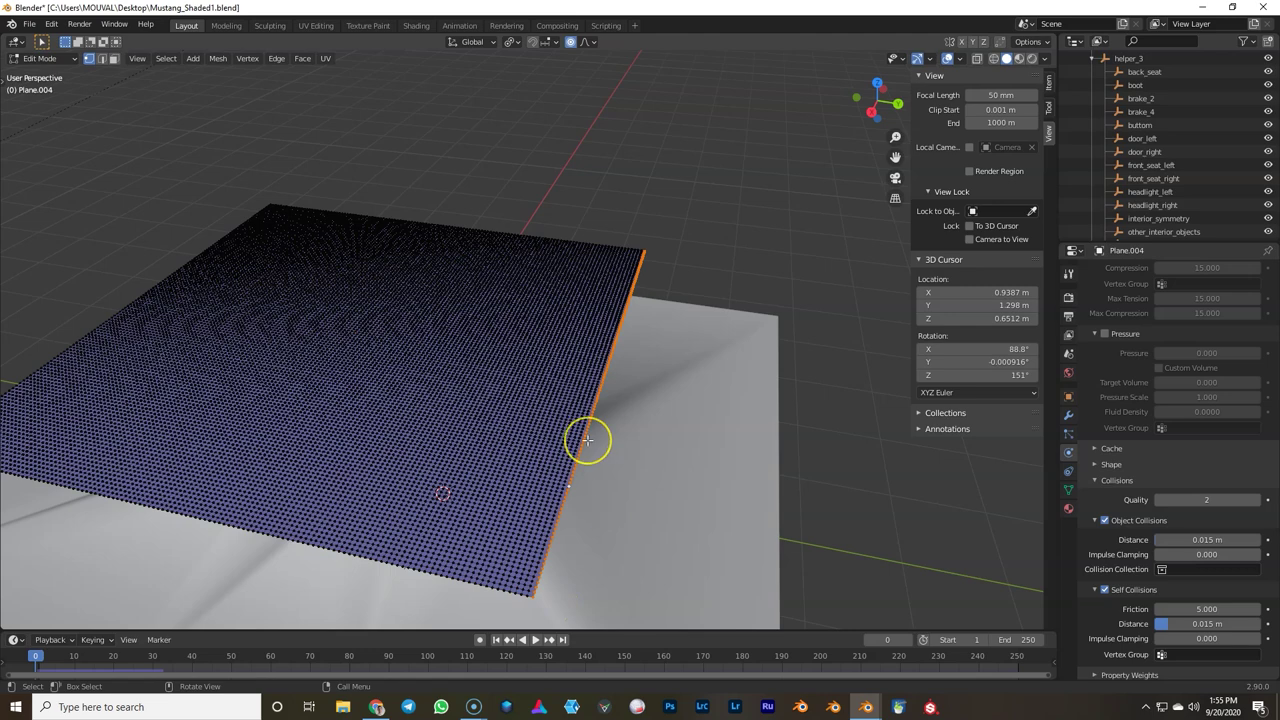
pyautogui.moveTo(587, 440); pyautogui.dragTo(347, 469, button='middle')
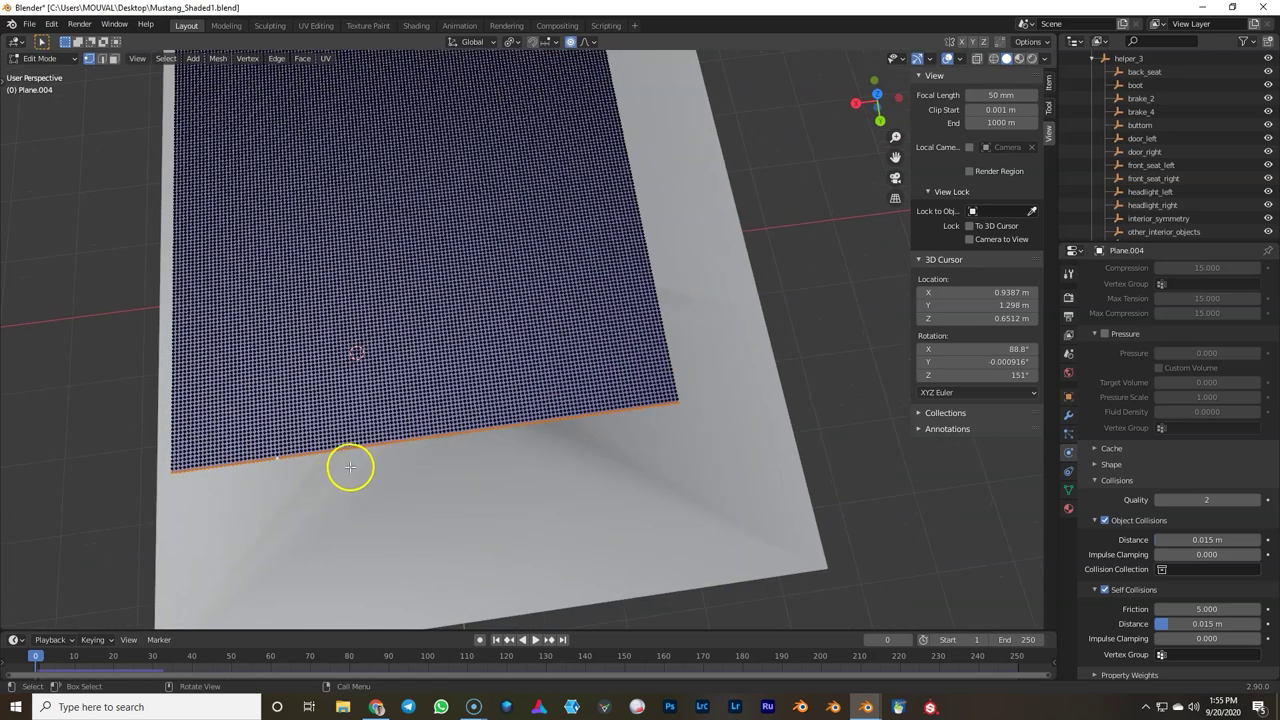
pyautogui.press('KP_7')
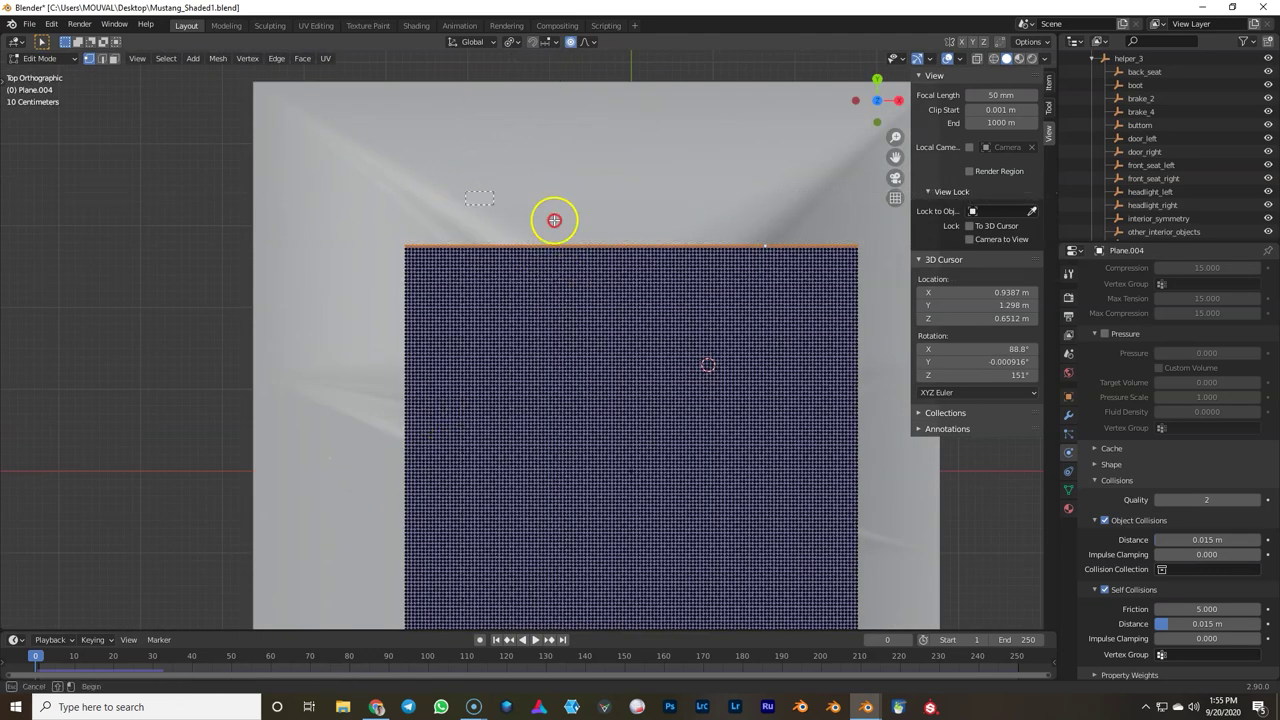
pyautogui.moveTo(765, 302); pyautogui.dragTo(580, 490, button='middle')
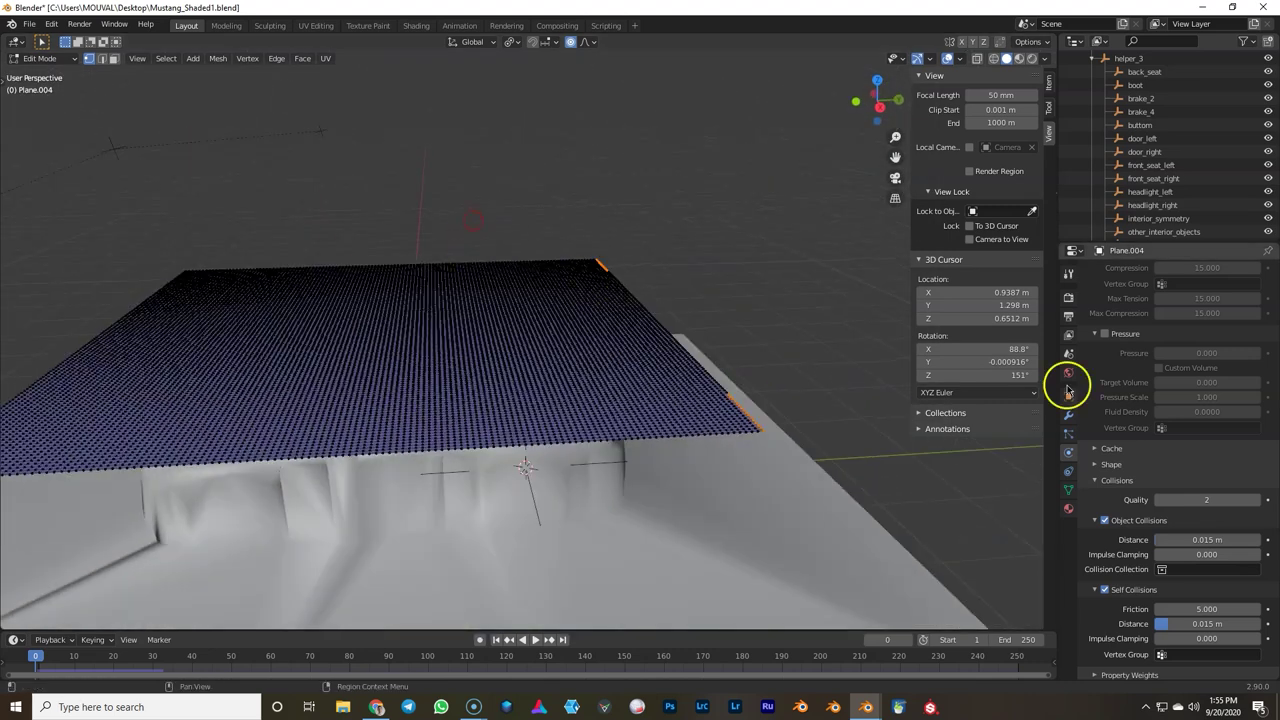
# Step: Create a vertex group on the cloth plane and assign the selected corner vertices to it
pyautogui.click(1068, 414)
pyautogui.click(1068, 487)
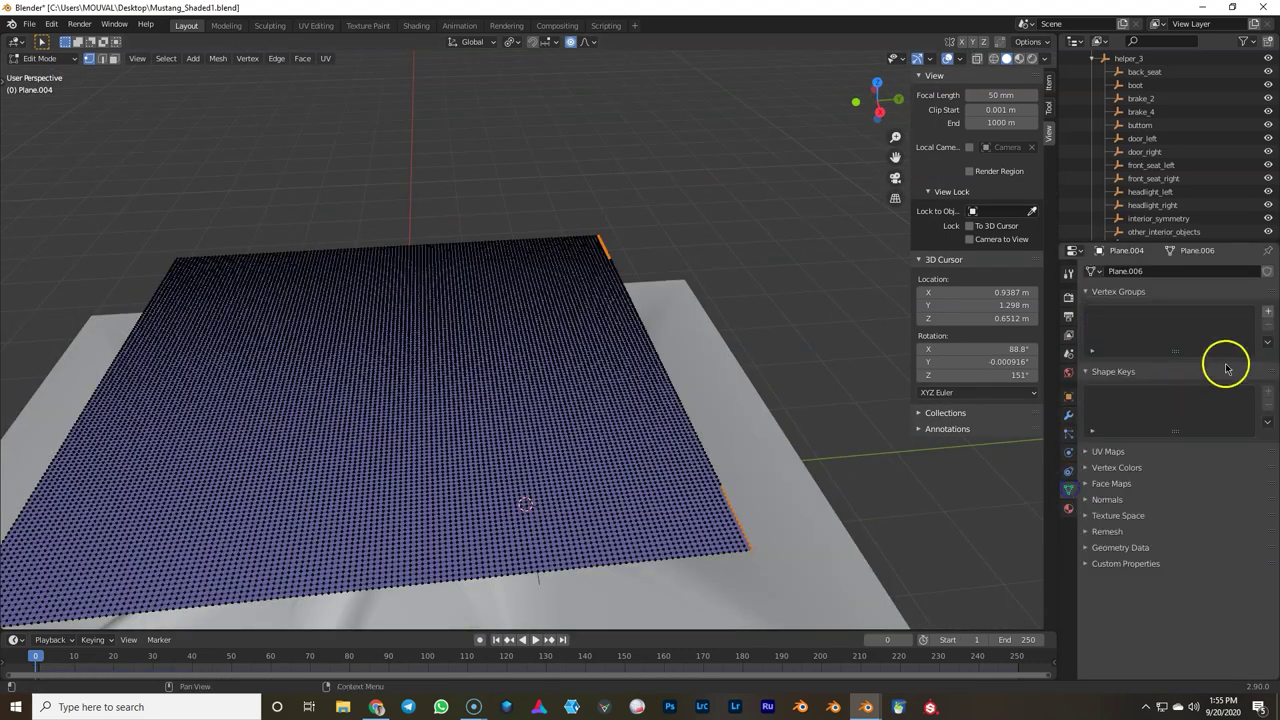
pyautogui.click(1267, 311)
pyautogui.click(1104, 394)
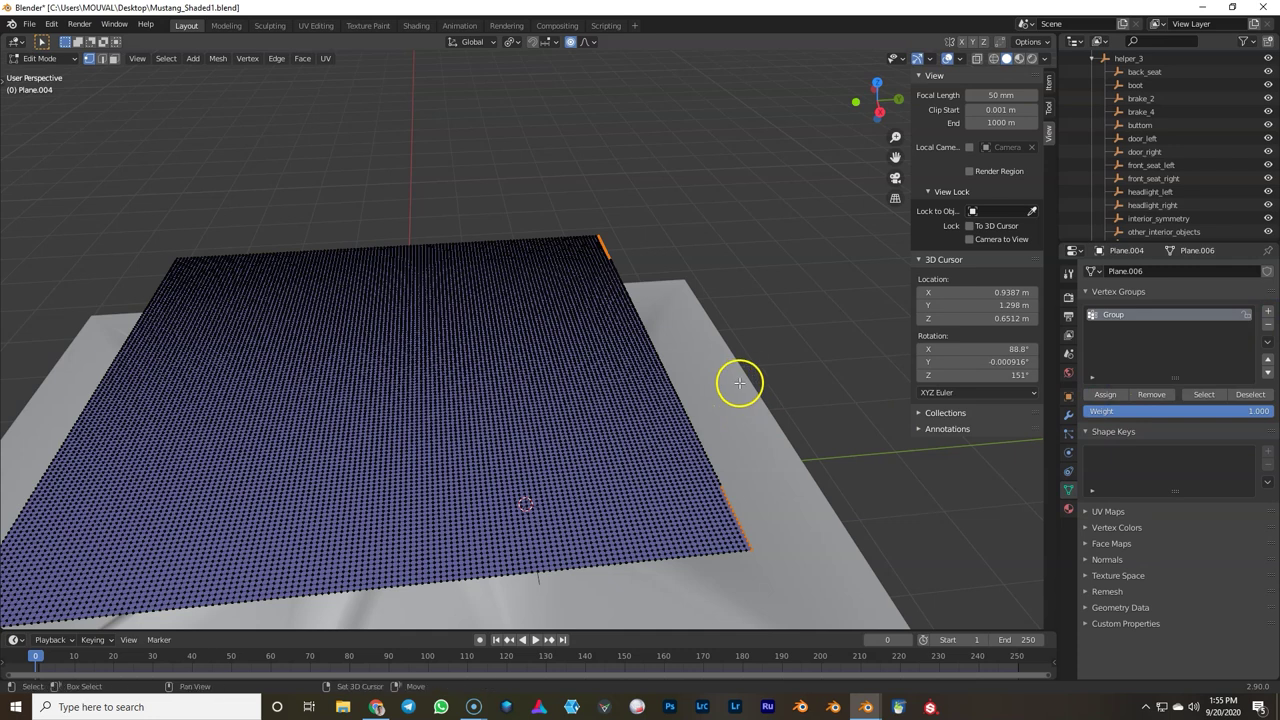
# Step: Snap the 3D cursor to the selected corner vertices and add a Plain Axes empty there in Object Mode
pyautogui.hotkey('shift', 's')
pyautogui.click(651, 421)
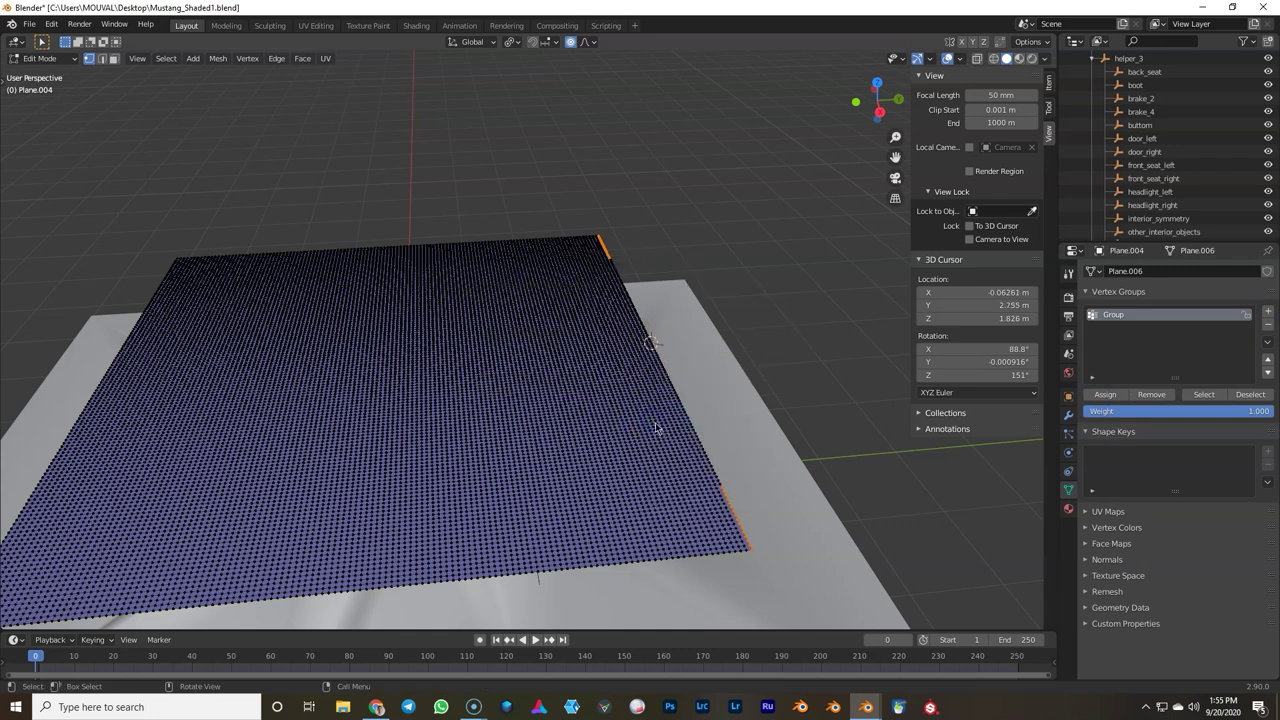
pyautogui.press('Tab')
pyautogui.hotkey('shift', 'a')
pyautogui.moveTo(656, 428)
pyautogui.moveTo(642, 552)
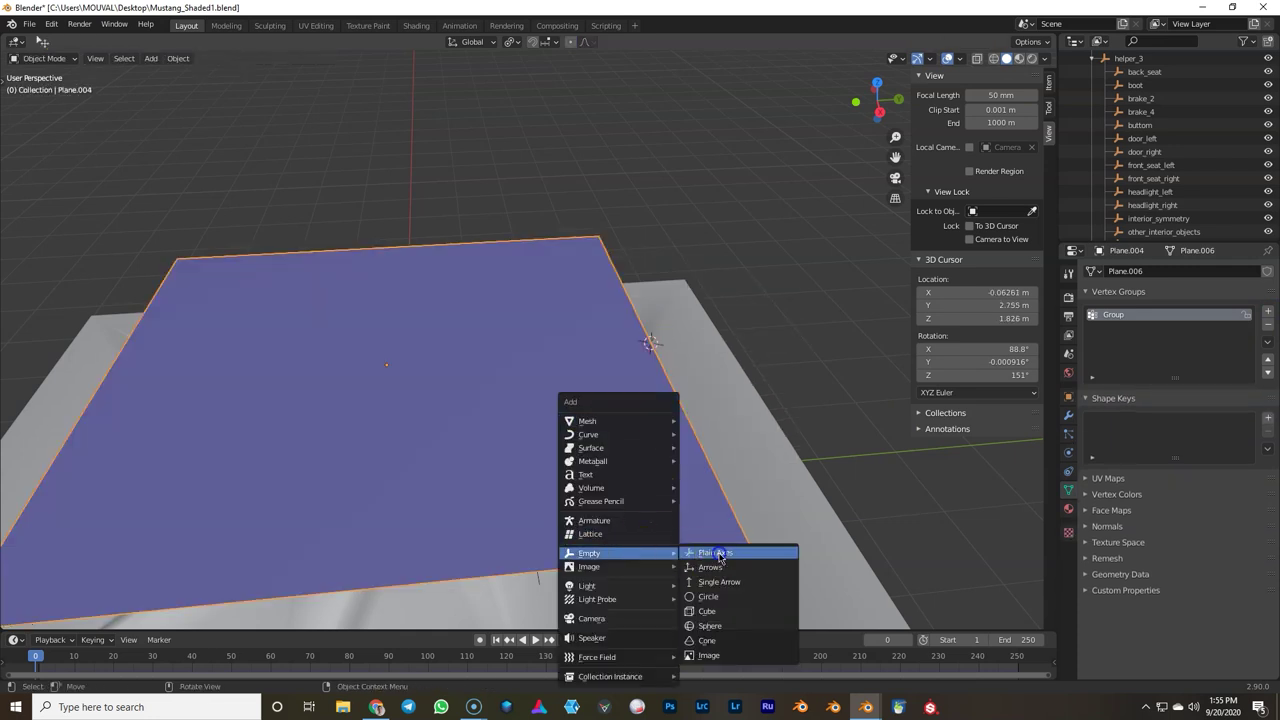
pyautogui.click(720, 554)
pyautogui.moveTo(673, 371); pyautogui.dragTo(696, 376, button='middle')
# Step: Add a Hook modifier above Cloth on the plane, with Empty.001 as its object and Group as its vertex group
pyautogui.click(704, 450)
pyautogui.click(1068, 415)
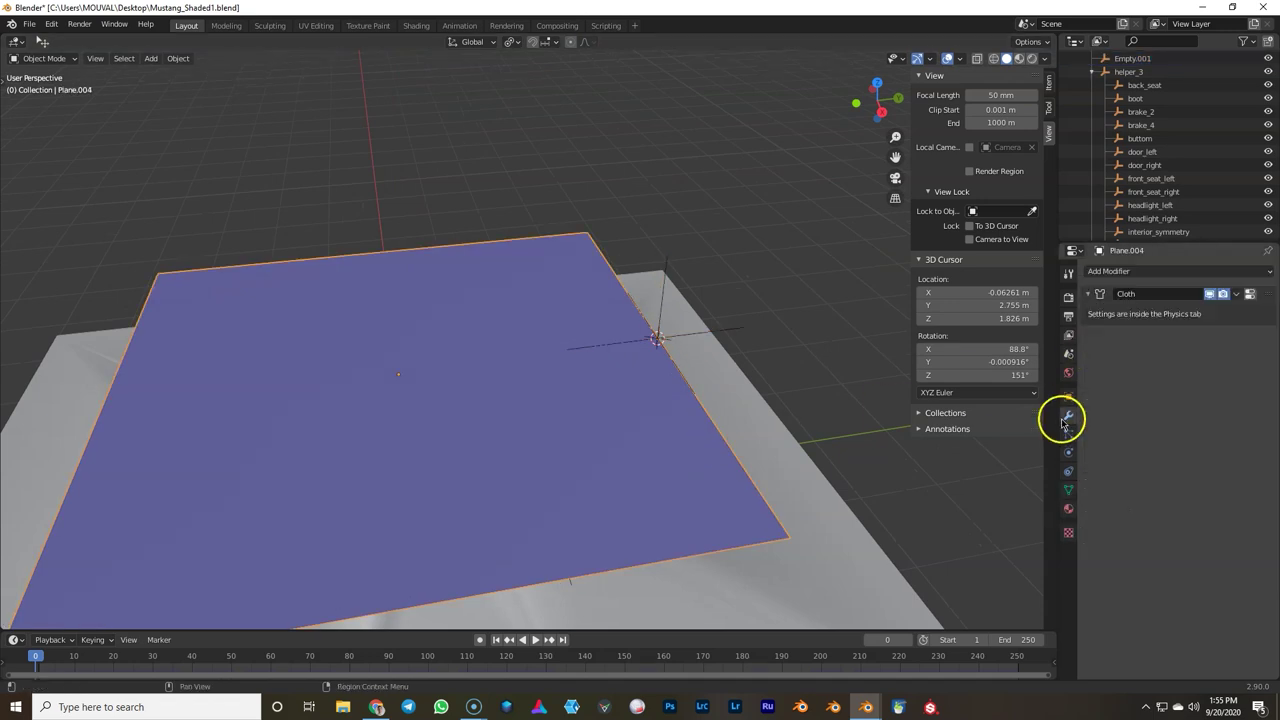
pyautogui.click(1113, 272)
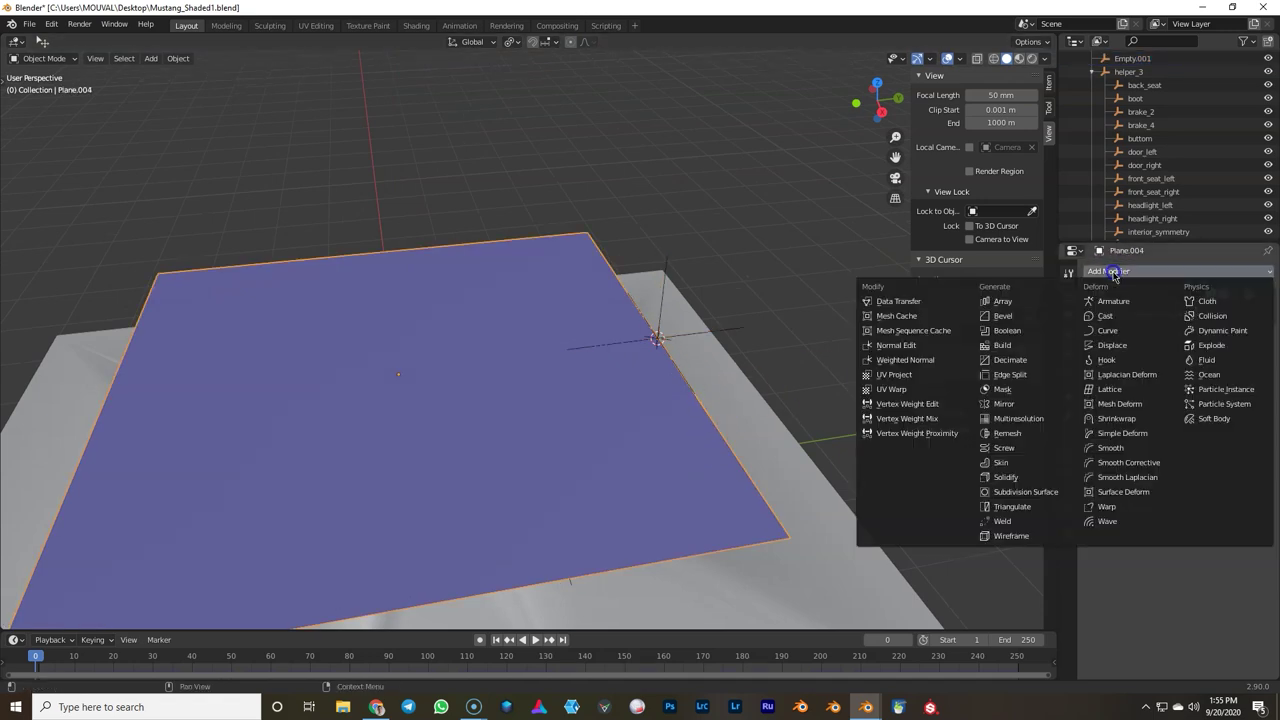
pyautogui.click(1116, 361)
pyautogui.moveTo(1270, 341); pyautogui.dragTo(1268, 292)
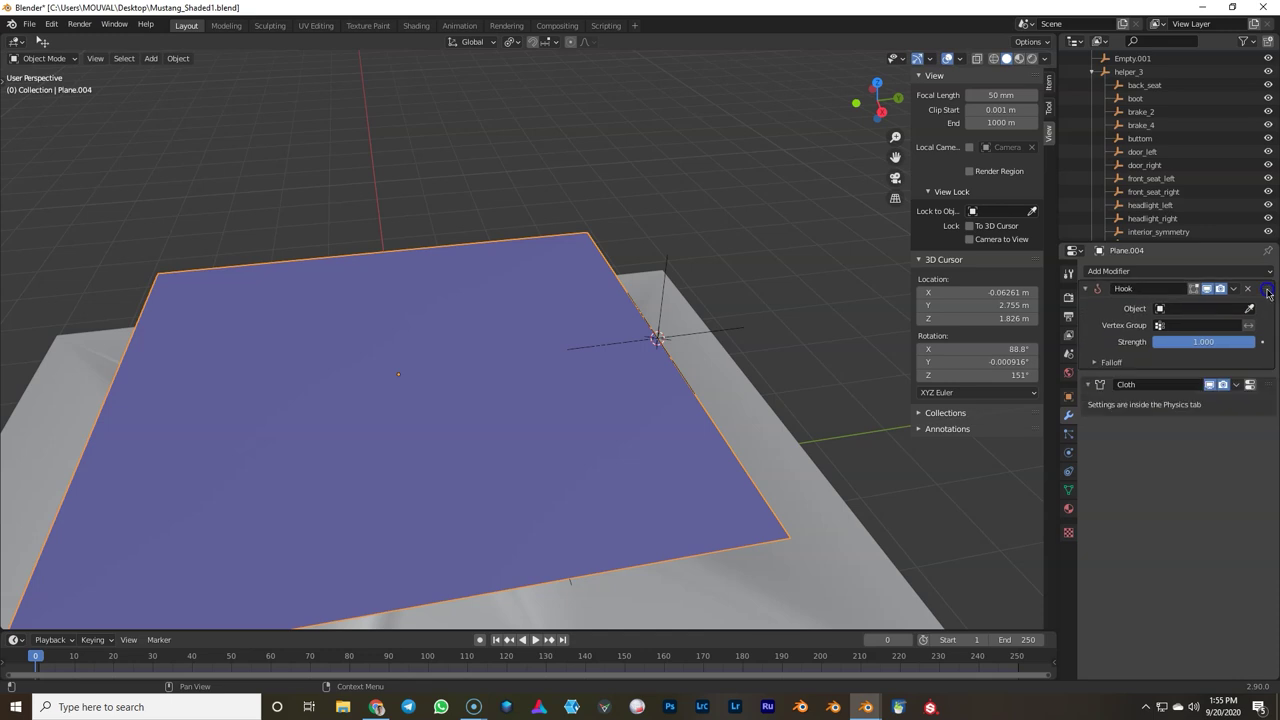
pyautogui.click(1160, 331)
pyautogui.click(1185, 348)
pyautogui.moveTo(581, 442); pyautogui.dragTo(576, 381, button='middle')
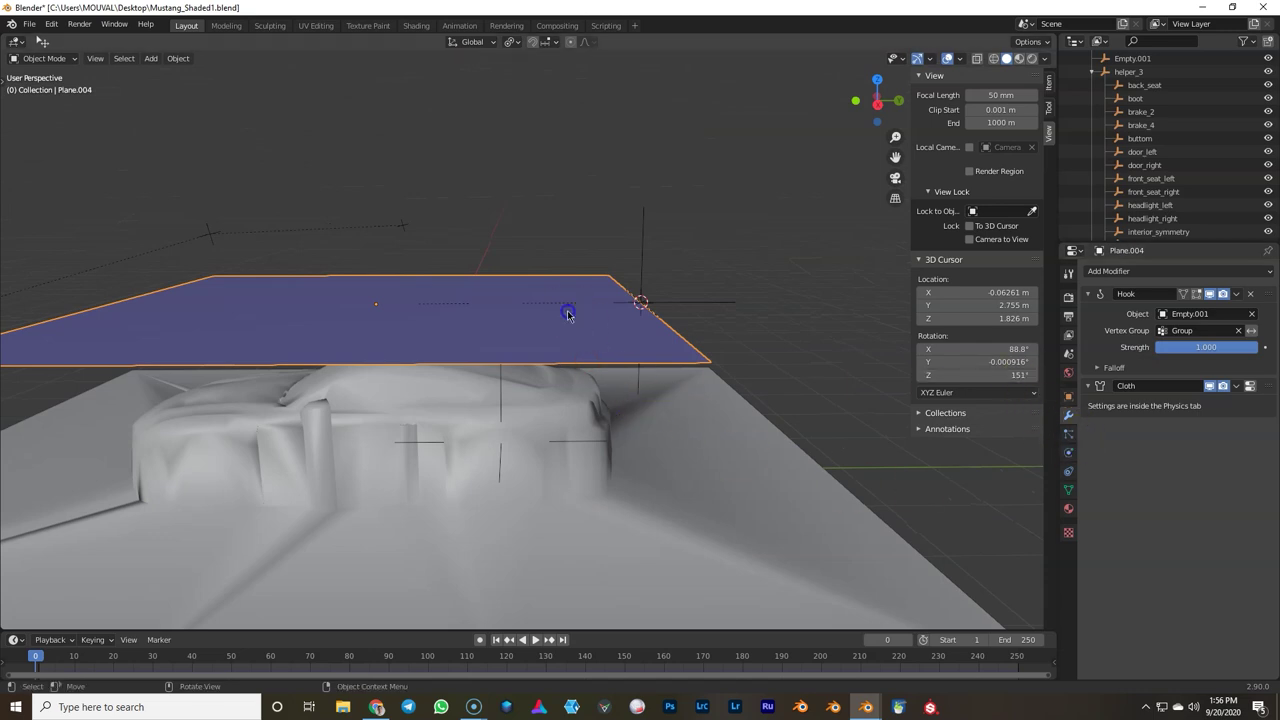
# Step: Set the cloth's pin group to Group in its shape settings
pyautogui.click(1068, 452)
pyautogui.scroll(-1, 1150, 620)
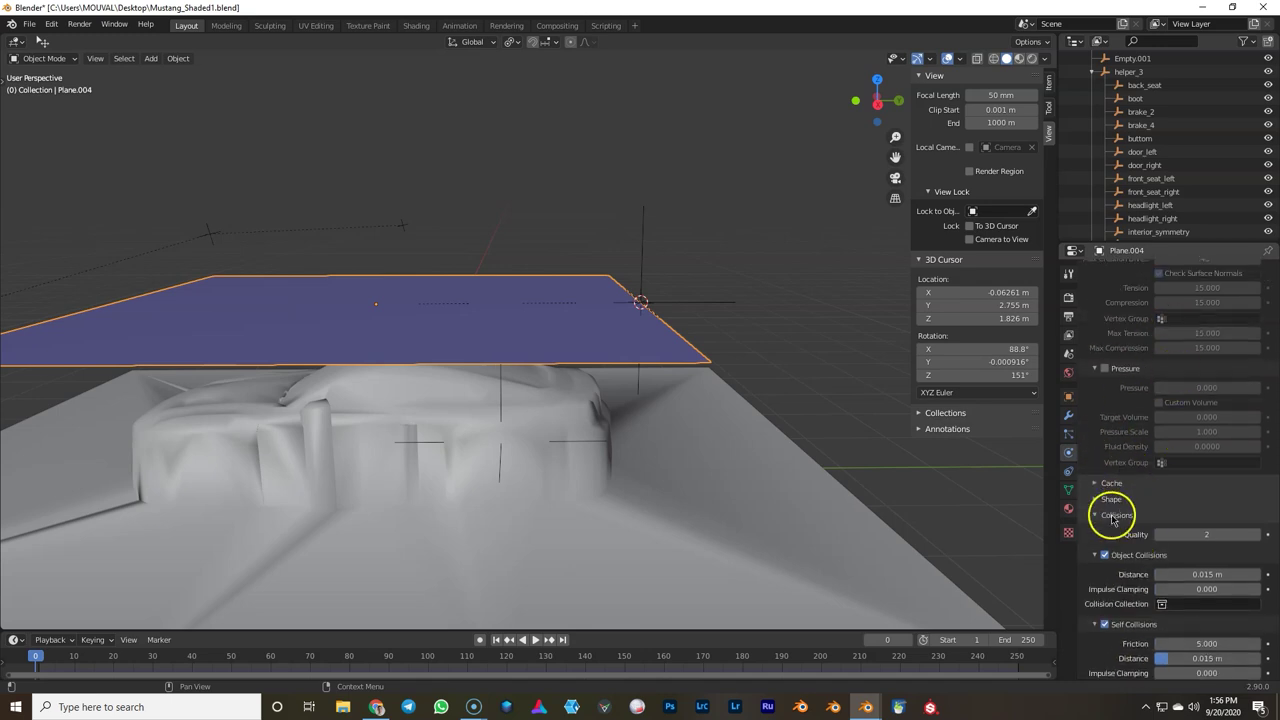
pyautogui.click(1112, 476)
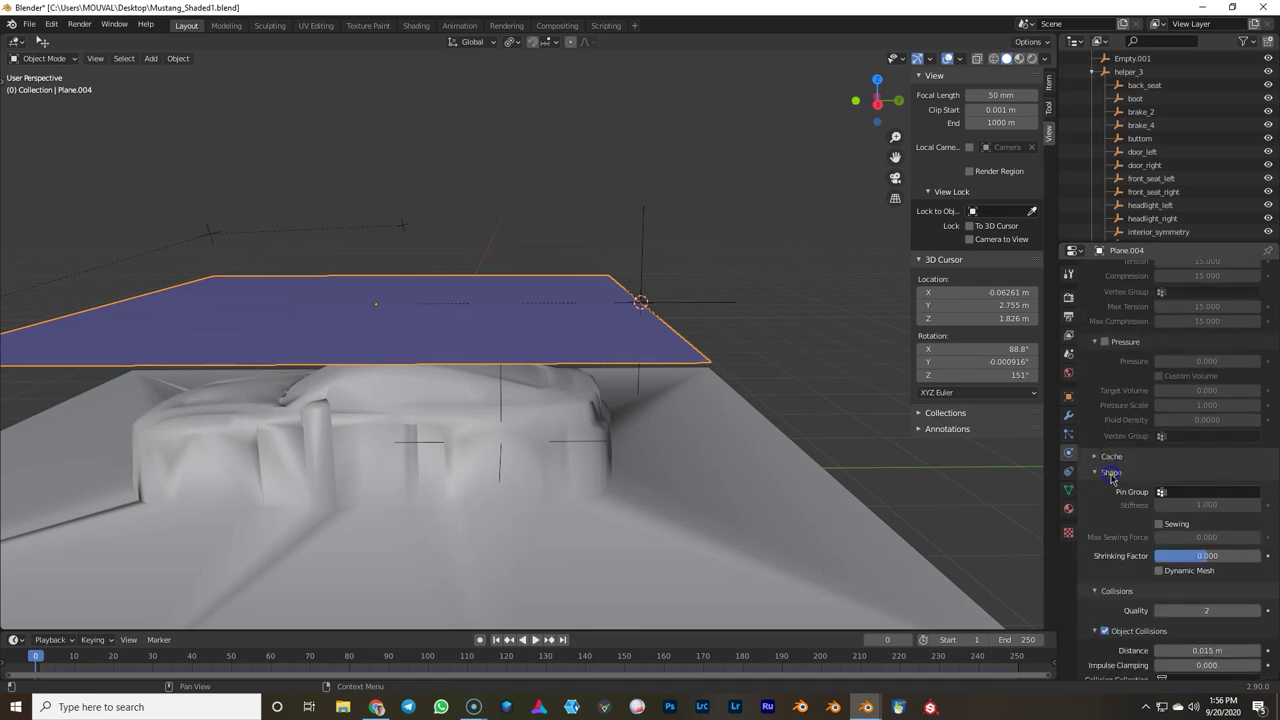
pyautogui.click(1205, 492)
pyautogui.click(1205, 510)
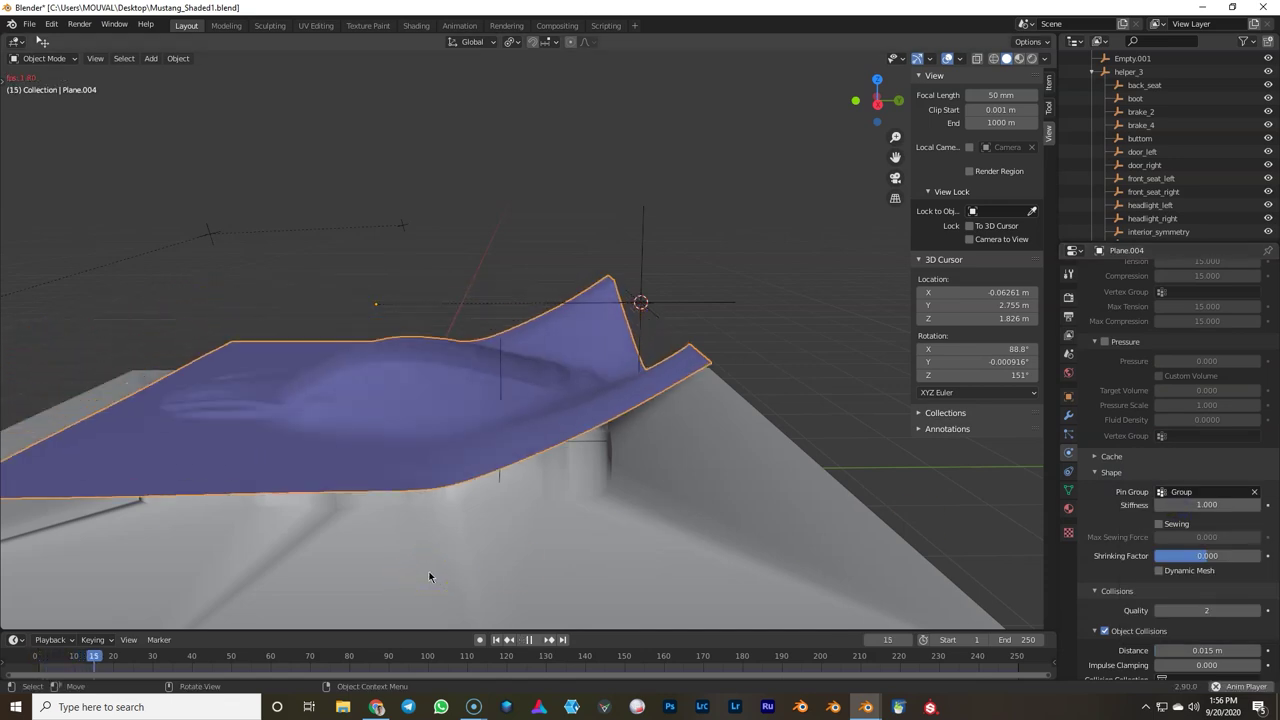
# Step: Preview the pinned cloth in rendered shading and hide the collision cover Plane.003 in the viewport and in renders
pyautogui.press('z')
pyautogui.click(573, 449)
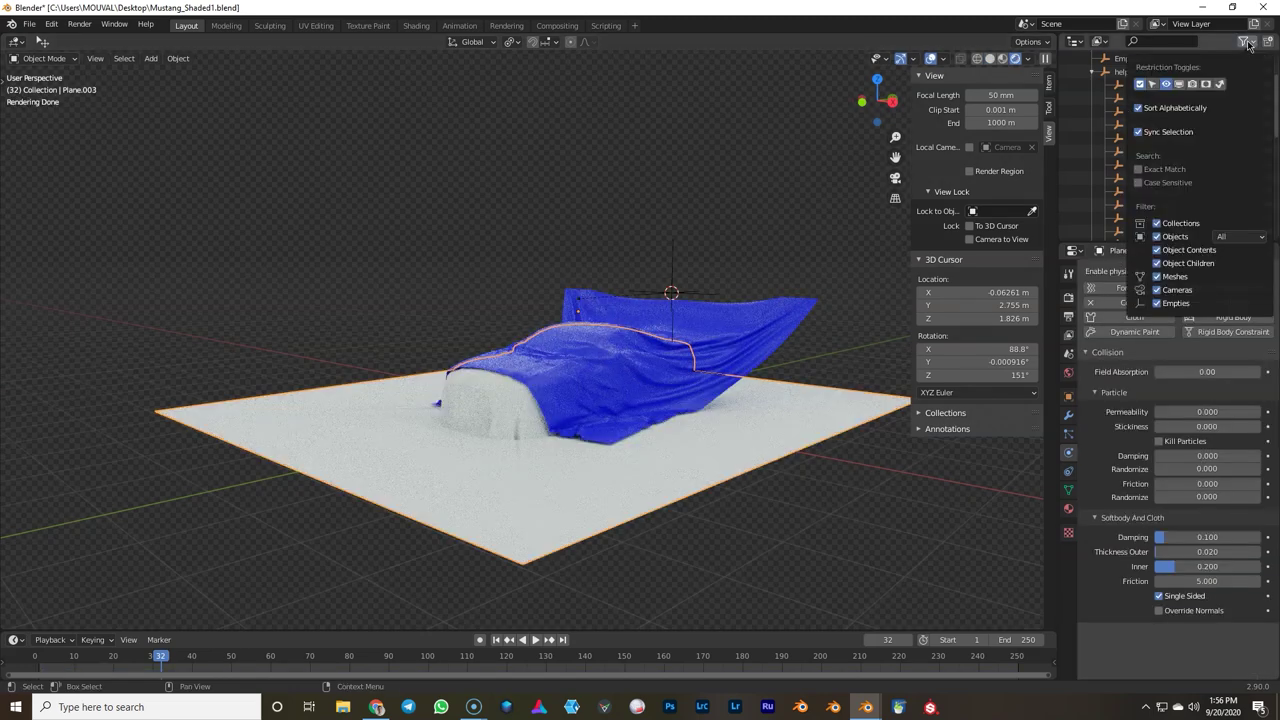
pyautogui.click(1255, 215)
pyautogui.click(1257, 215)
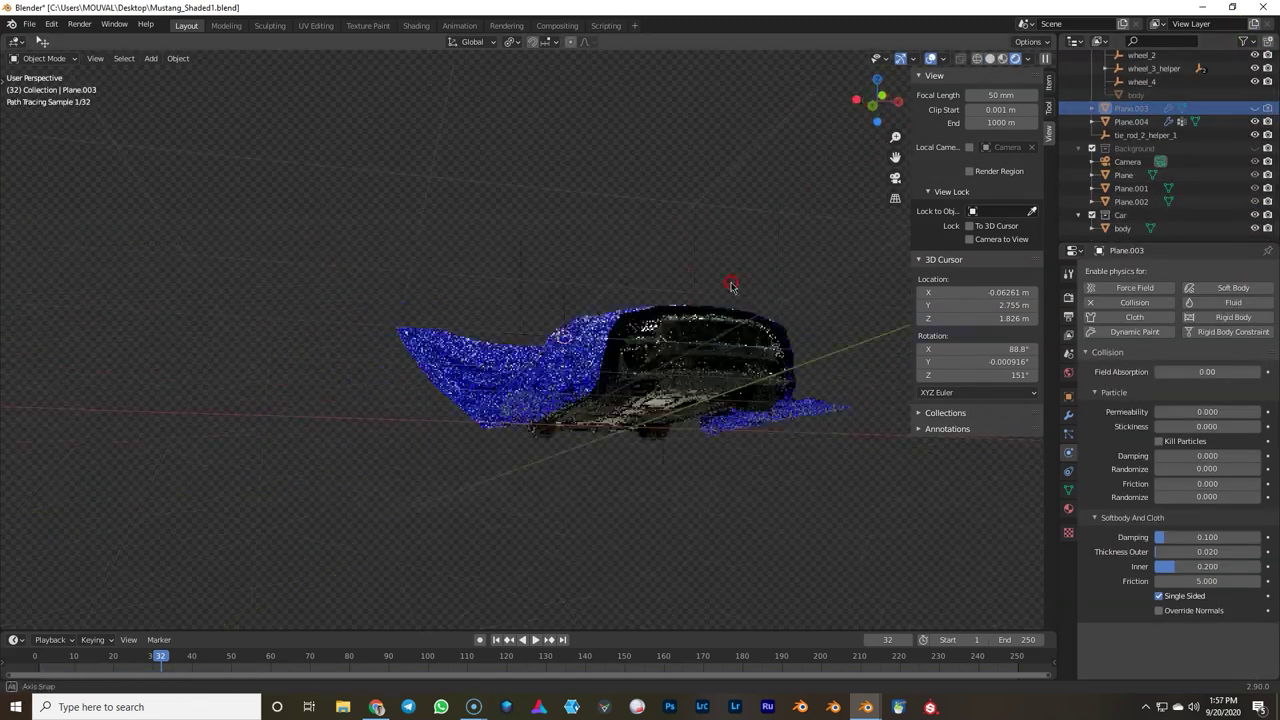
pyautogui.press('z')
pyautogui.click(757, 357)
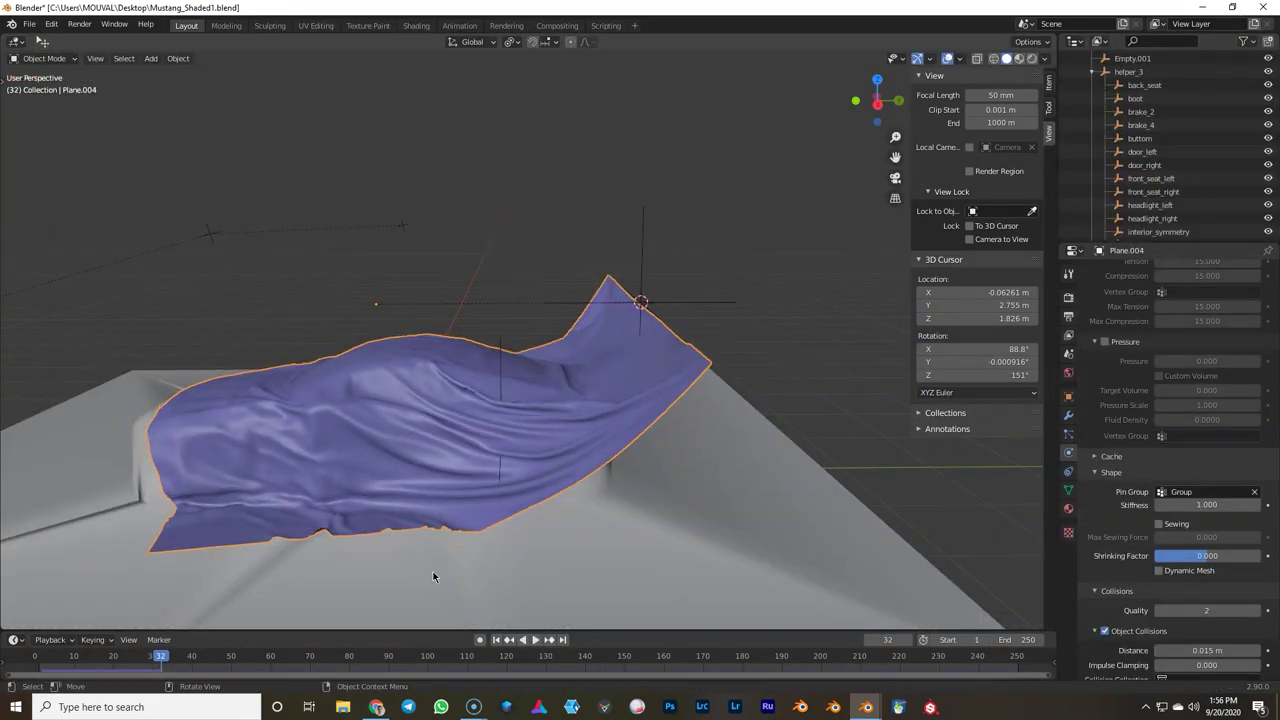
# Step: In rendered shading, add the render toggles to the outliner and exclude the collision cover Plane.003 from the viewport and renders
pyautogui.moveTo(433, 576)
pyautogui.mouseDown(button='middle')
pyautogui.moveTo(420, 506)
pyautogui.moveTo(609, 580)
pyautogui.moveTo(634, 463)
pyautogui.moveTo(572, 470)
pyautogui.mouseUp(button='middle')
pyautogui.press('z')
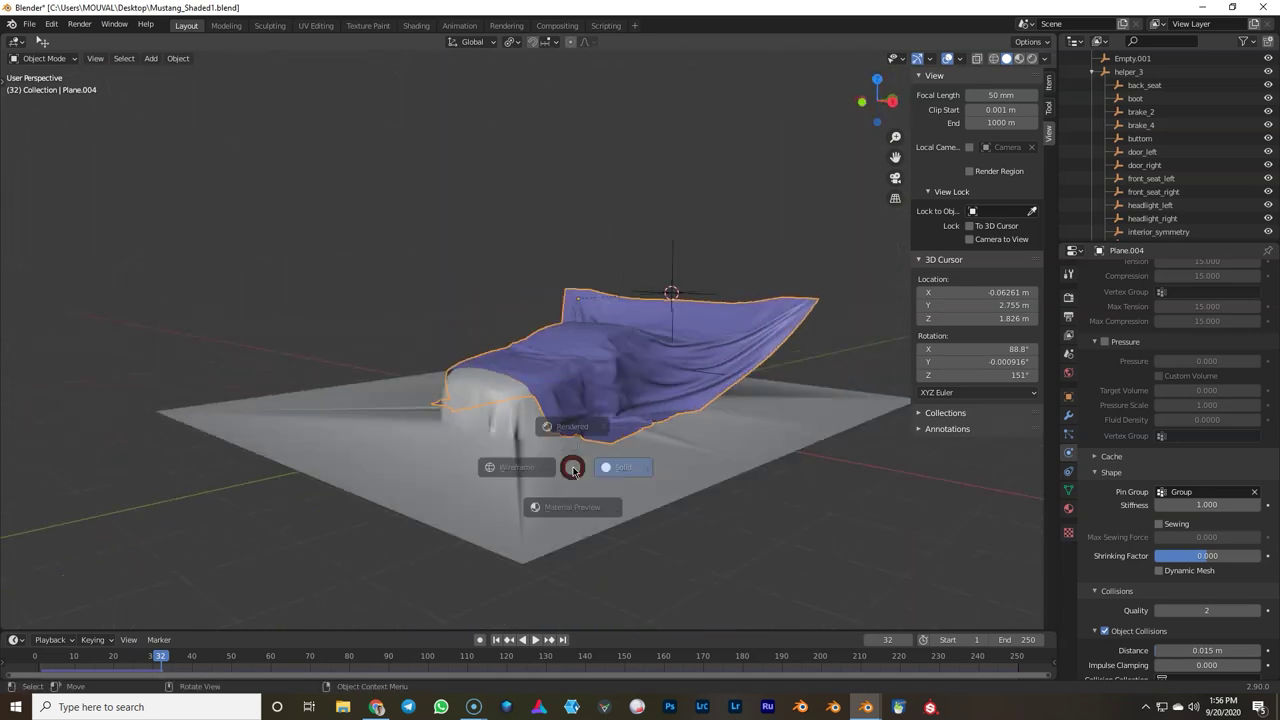
pyautogui.click(566, 426)
pyautogui.click(1244, 41)
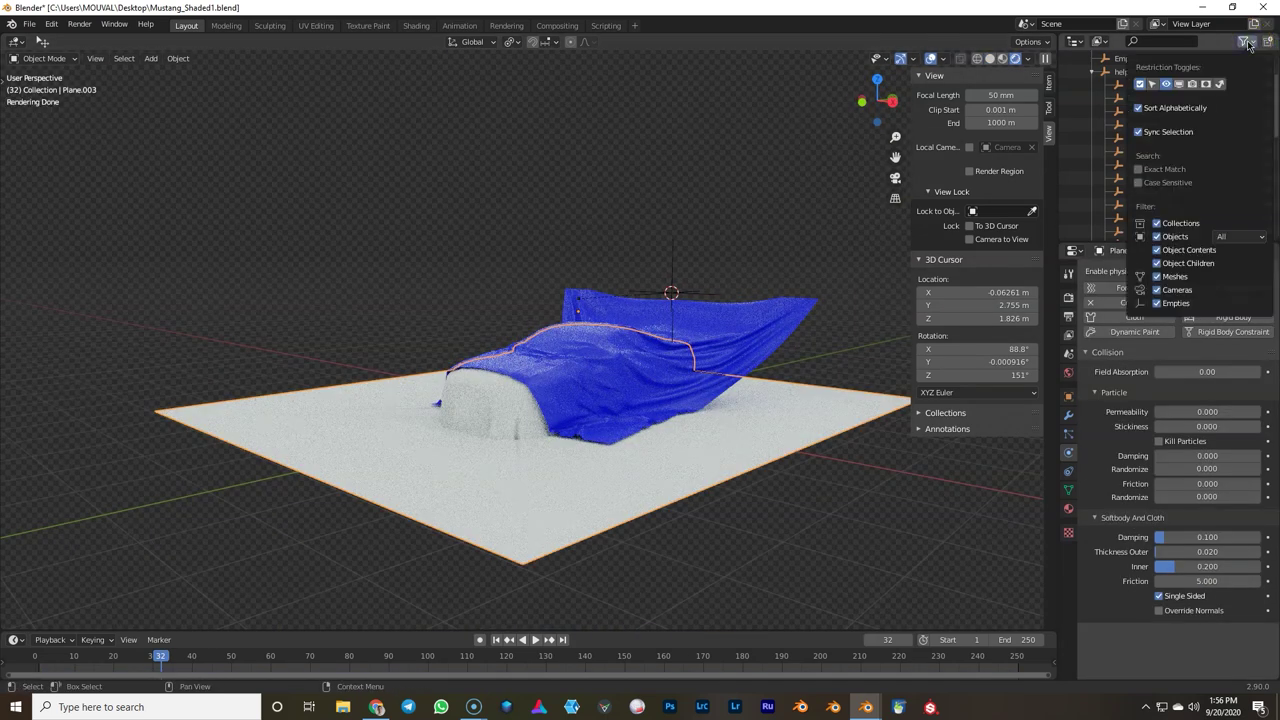
pyautogui.click(1241, 42)
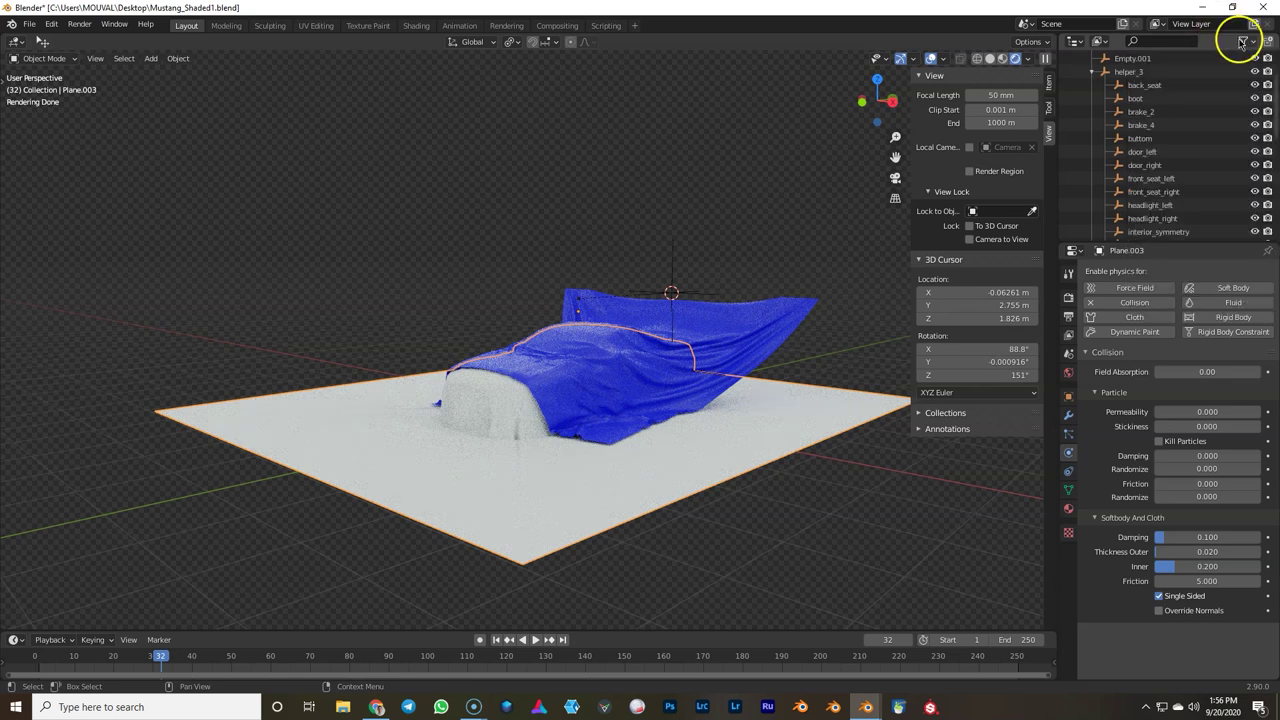
pyautogui.scroll(-10, 1205, 194)
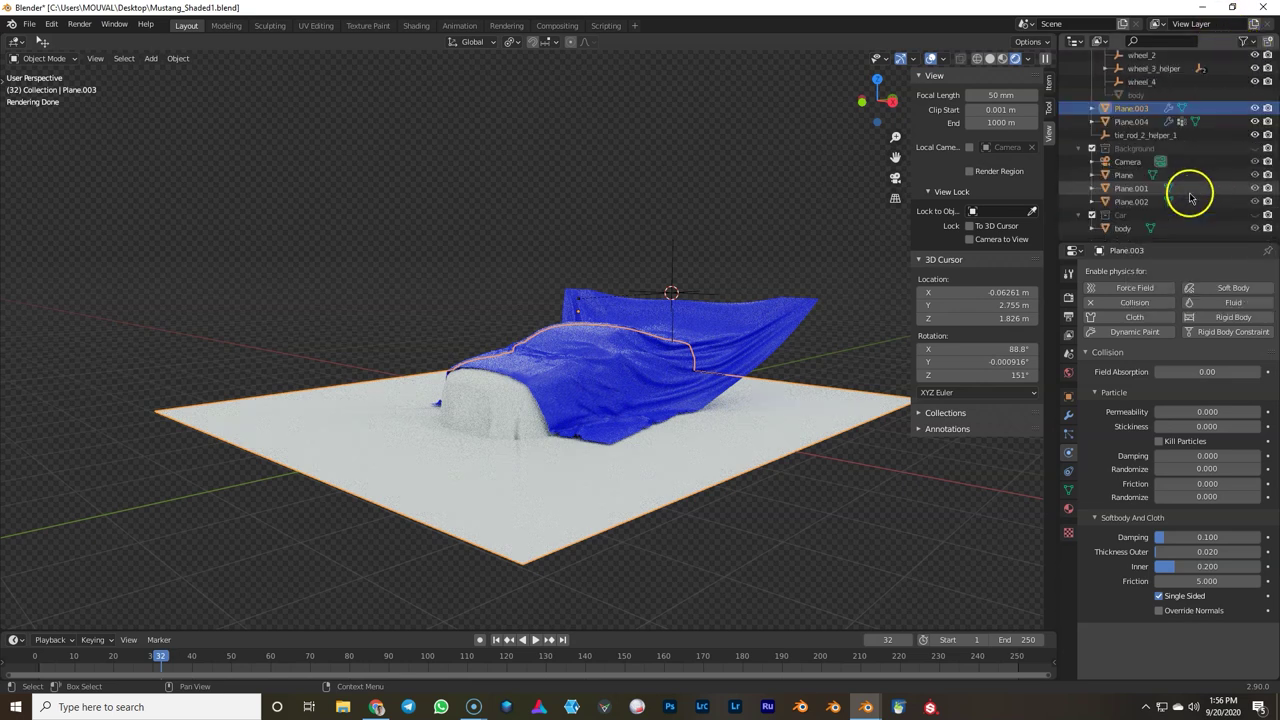
pyautogui.click(1267, 108)
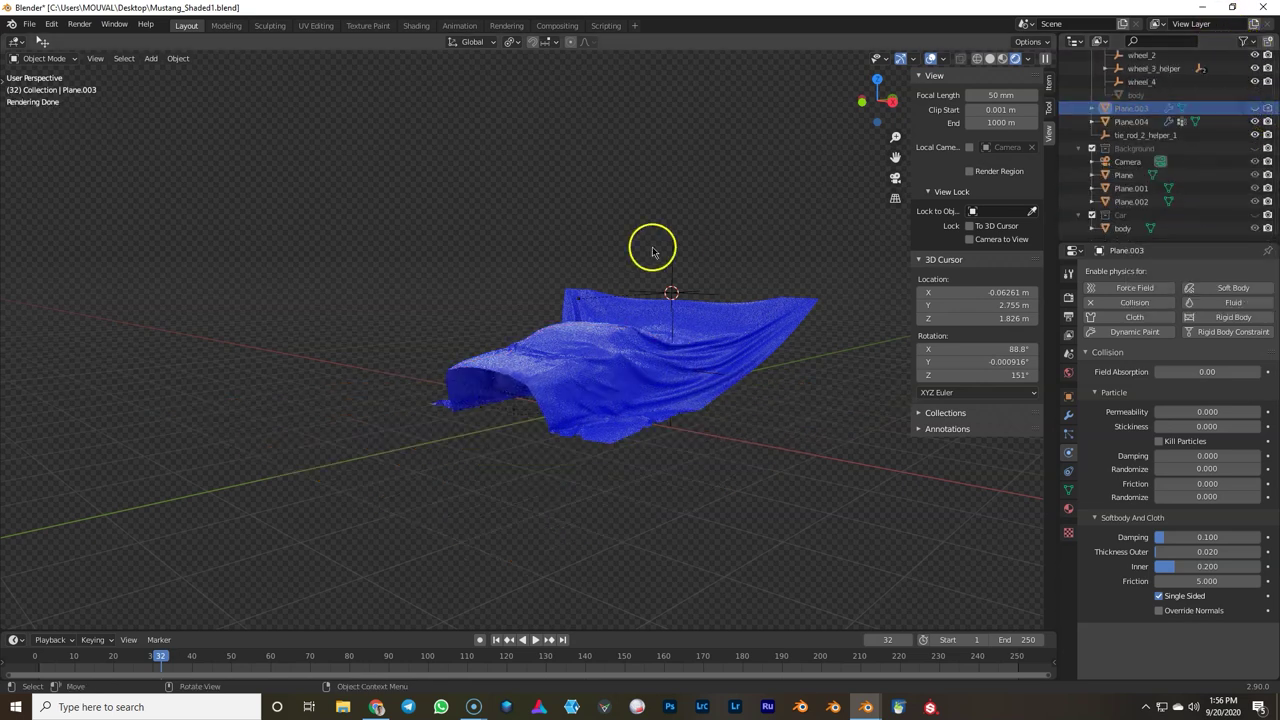
# Step: Show the collision cover Plane.003 in the viewport again and Shrink/Fatten its whole mesh in Edit Mode
pyautogui.moveTo(652, 249)
pyautogui.mouseDown(button='middle')
pyautogui.moveTo(570, 318)
pyautogui.moveTo(518, 313)
pyautogui.moveTo(628, 246)
pyautogui.mouseUp(button='middle')
pyautogui.scroll(3, 513, 303)
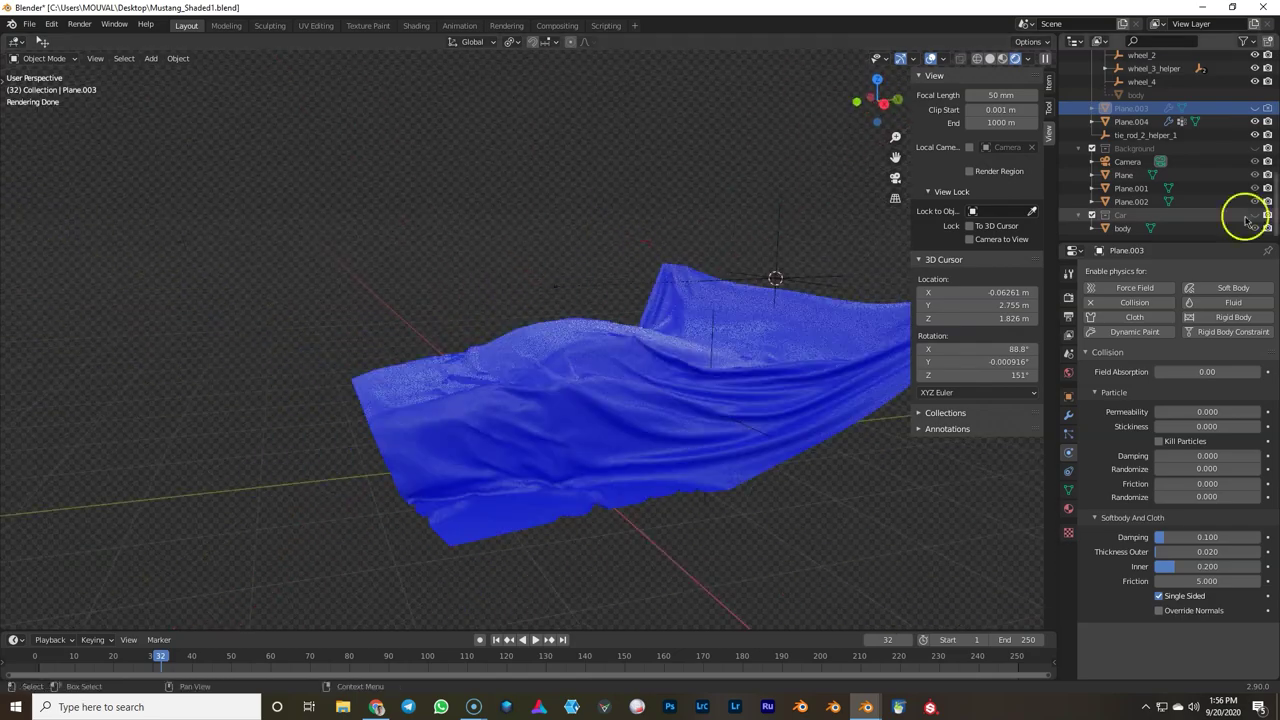
pyautogui.moveTo(575, 330)
pyautogui.mouseDown(button='middle')
pyautogui.moveTo(654, 374)
pyautogui.moveTo(635, 353)
pyautogui.mouseUp(button='middle')
pyautogui.click(1255, 108)
pyautogui.press('Tab')
pyautogui.press('a')
pyautogui.press('z')
pyautogui.hotkey('alt', 's')
pyautogui.click(684, 405)
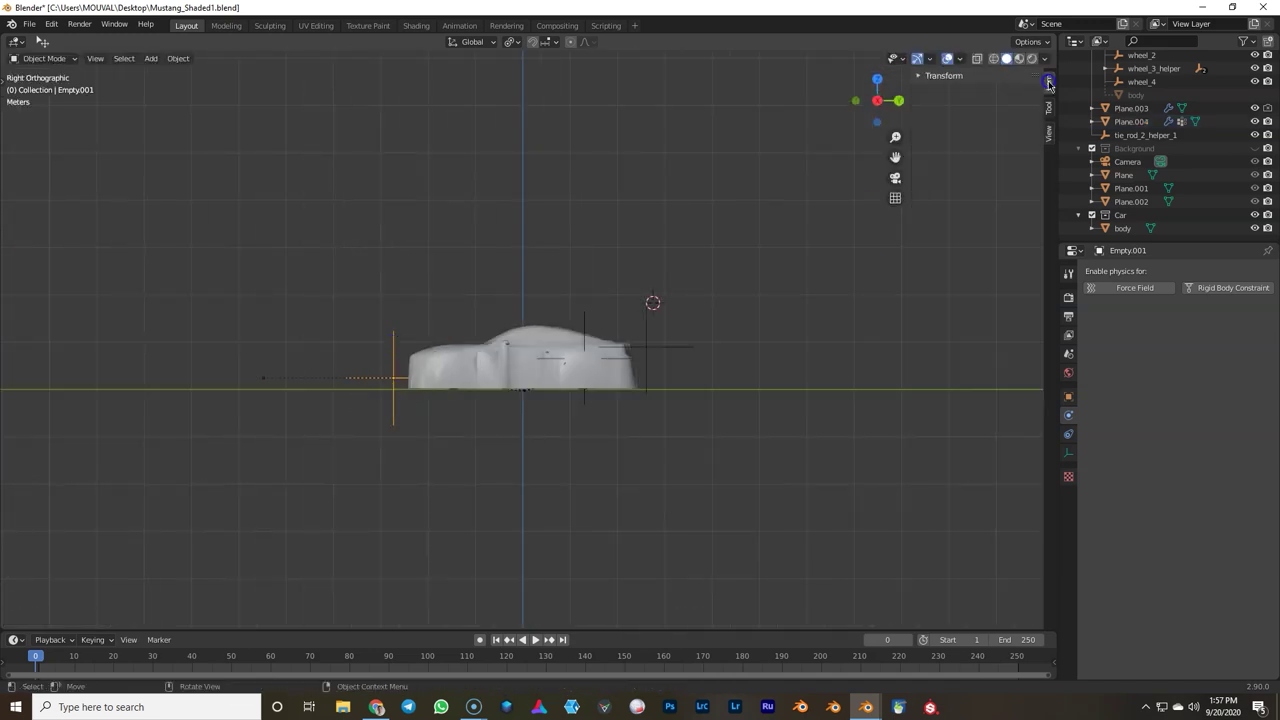
# Step: Move Empty.001 above the car at frame 50 and keyframe its location, continuing to frame 100
pyautogui.click(229, 660)
pyautogui.press('g')
pyautogui.click(489, 268)
pyautogui.press('i')
pyautogui.click(428, 660)
# Step: Move Empty.001 behind the car at frame 150, continue the location keyframes to frame 200, and play the cloth simulation
pyautogui.click(624, 660)
pyautogui.press('g')
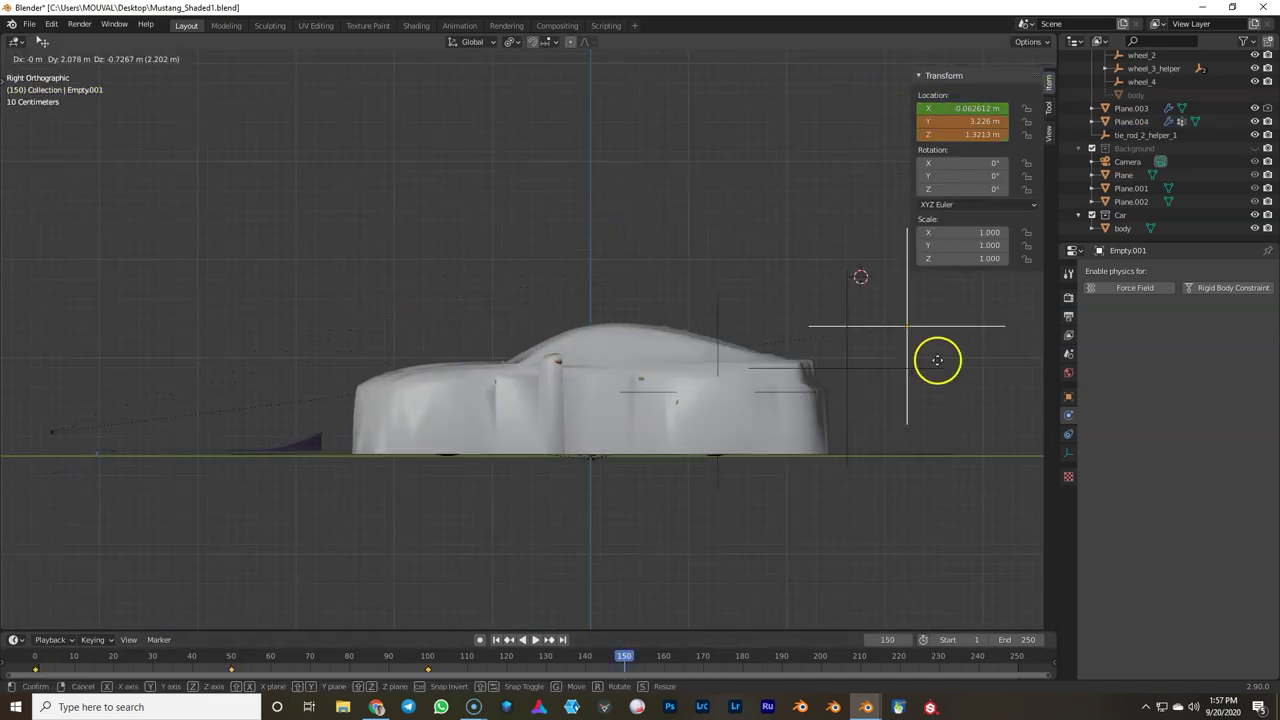
pyautogui.click(912, 386)
pyautogui.click(820, 660)
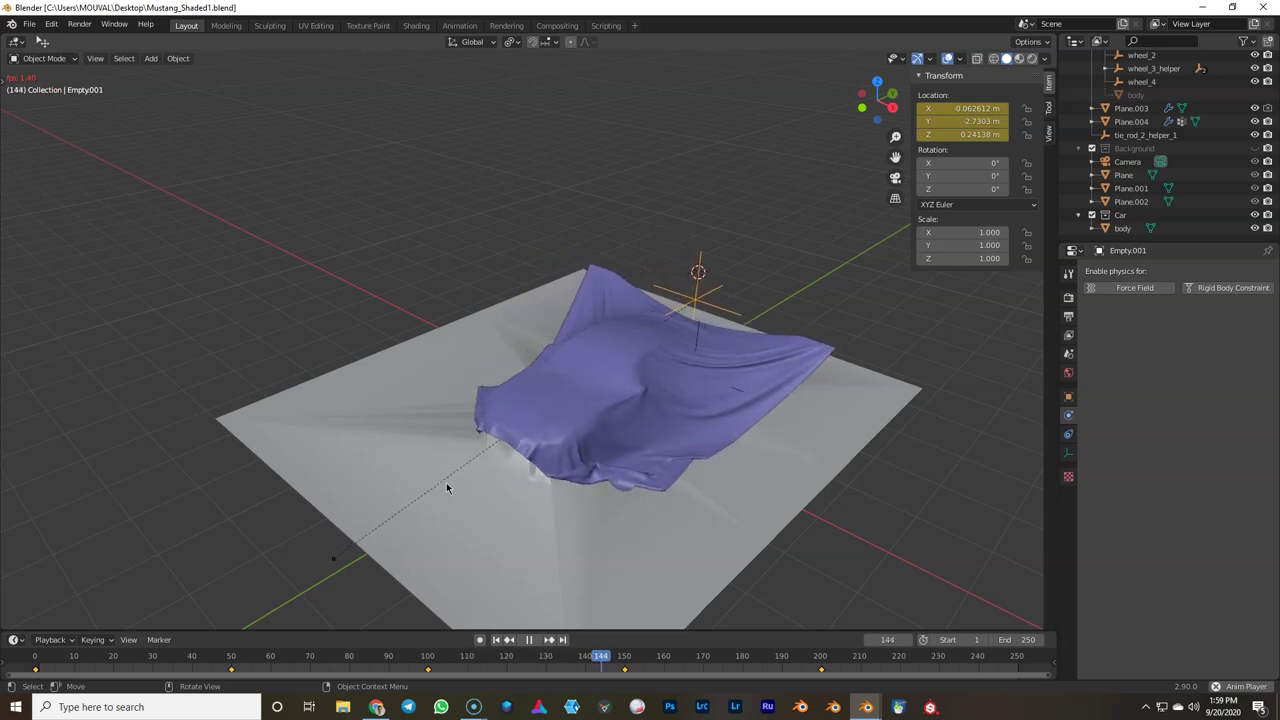
pyautogui.press('space')
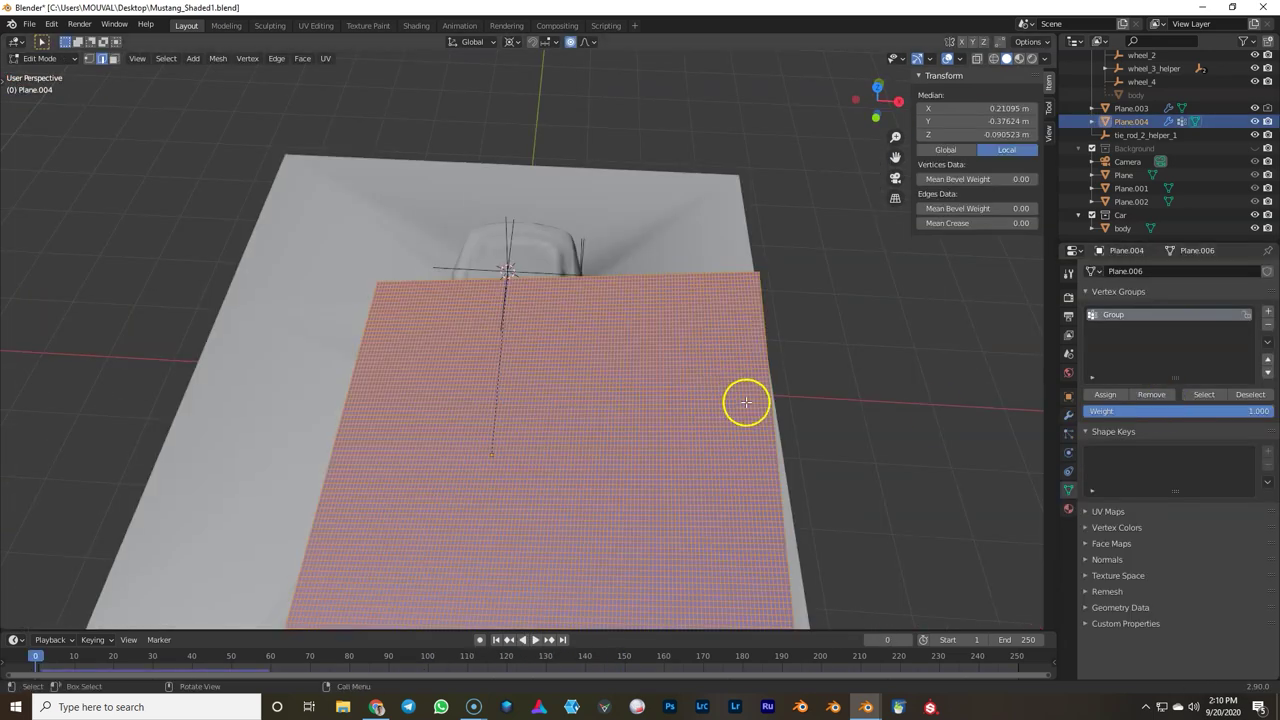
# Step: Select the vertices belonging to the cloth plane's vertex group Group
pyautogui.click(1203, 395)
pyautogui.moveTo(602, 288); pyautogui.dragTo(597, 333, button='middle')
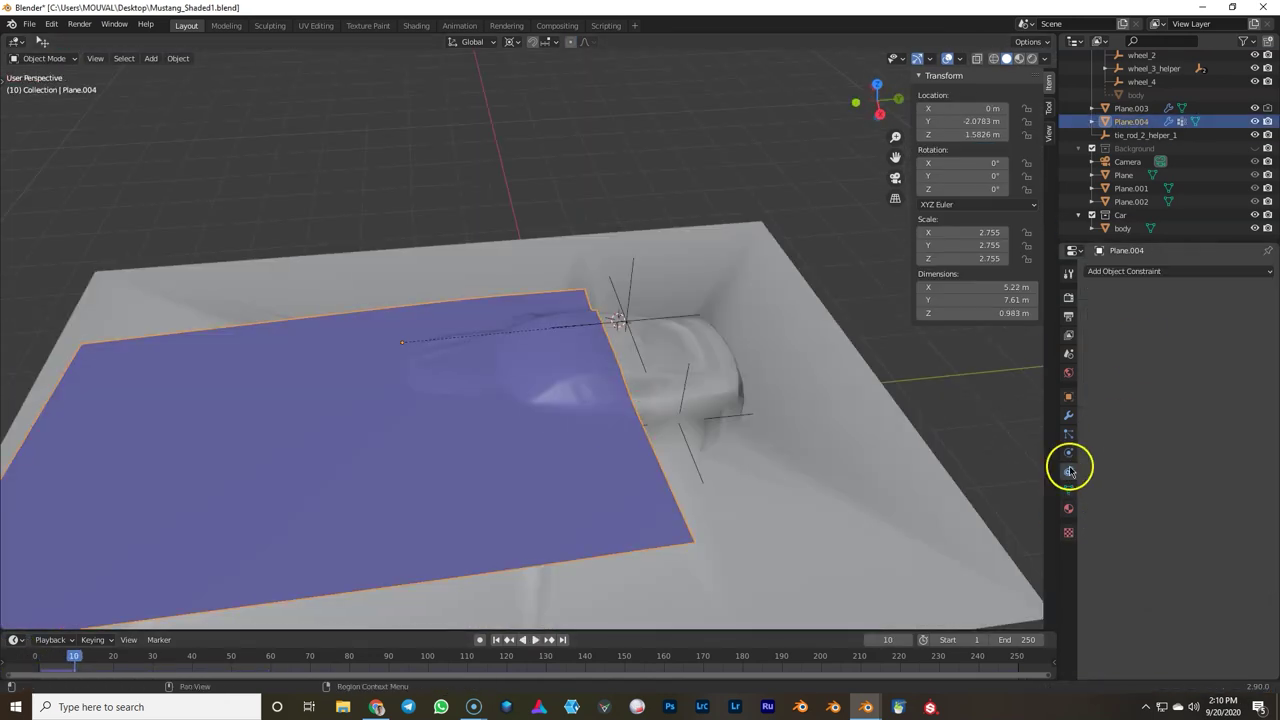
pyautogui.click(1067, 468)
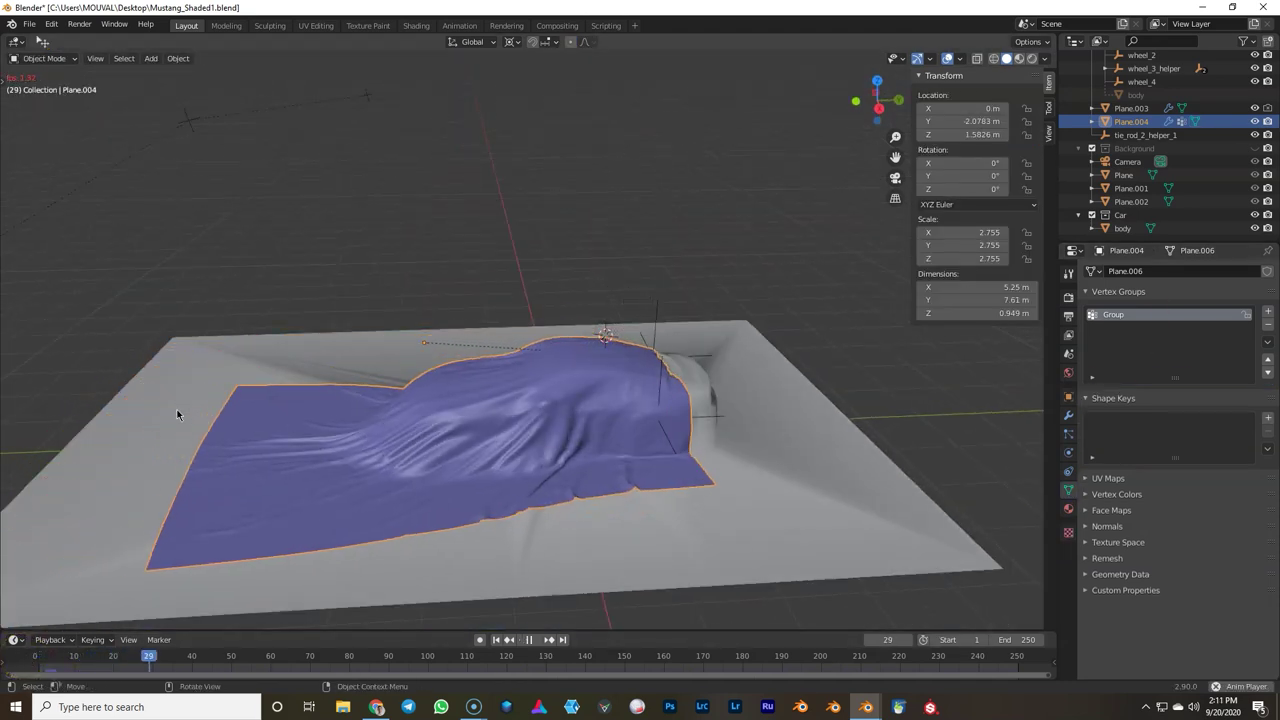
# Step: Examine from several angles how the simulated cloth drapes over the car
pyautogui.scroll(2, 690, 385)
pyautogui.moveTo(710, 390); pyautogui.dragTo(685, 377, button='middle')
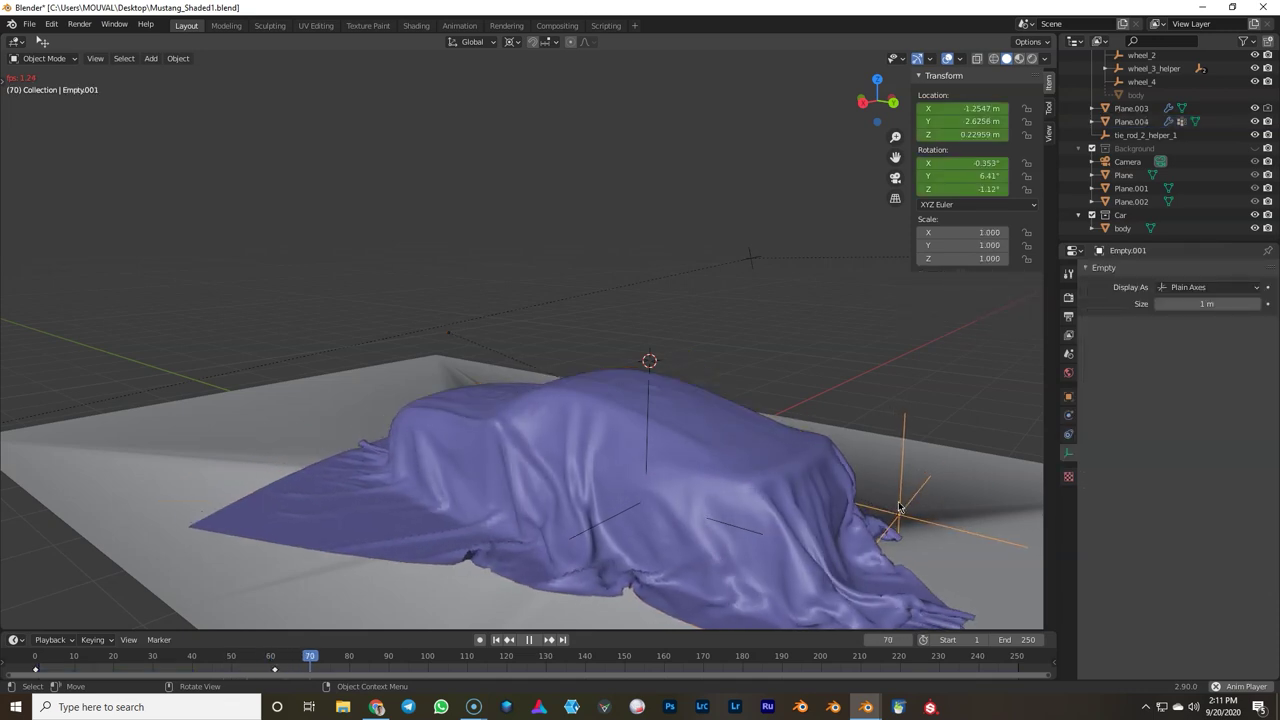
pyautogui.moveTo(450, 470); pyautogui.dragTo(526, 451, button='middle')
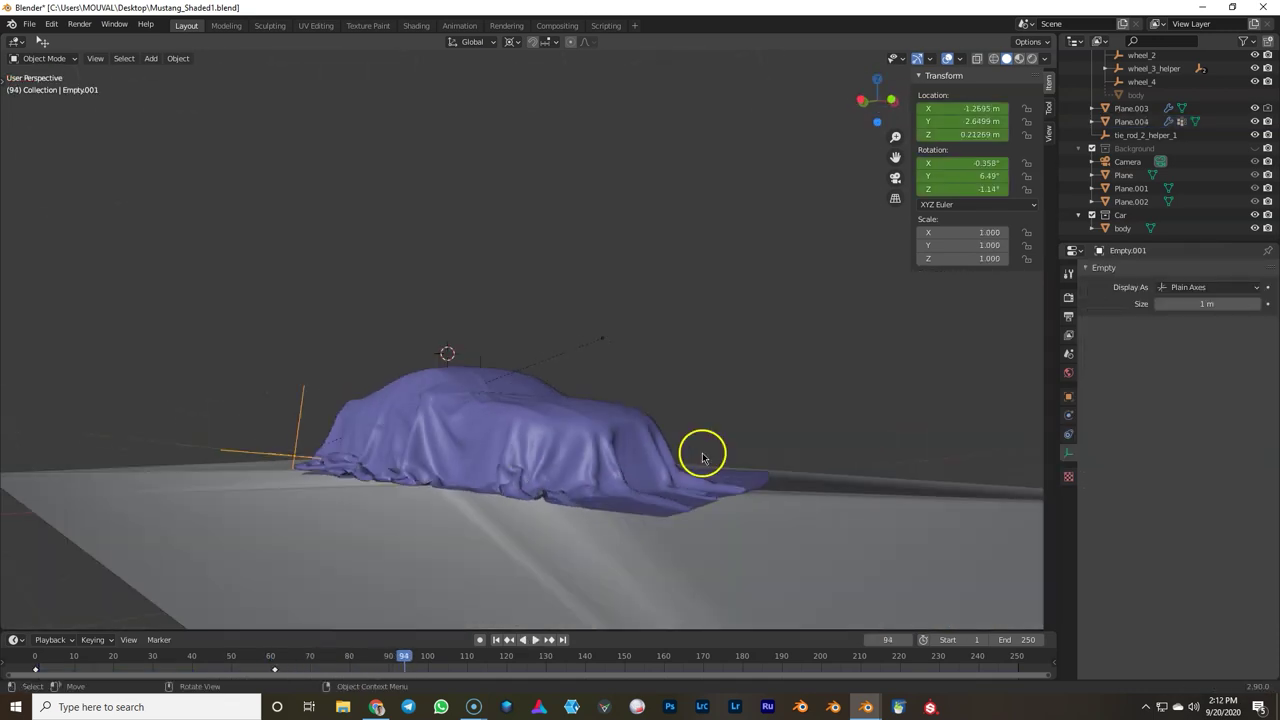
pyautogui.moveTo(702, 457); pyautogui.dragTo(682, 454, button='middle')
pyautogui.press('z')
pyautogui.click(472, 350)
pyautogui.scroll(1, 502, 452)
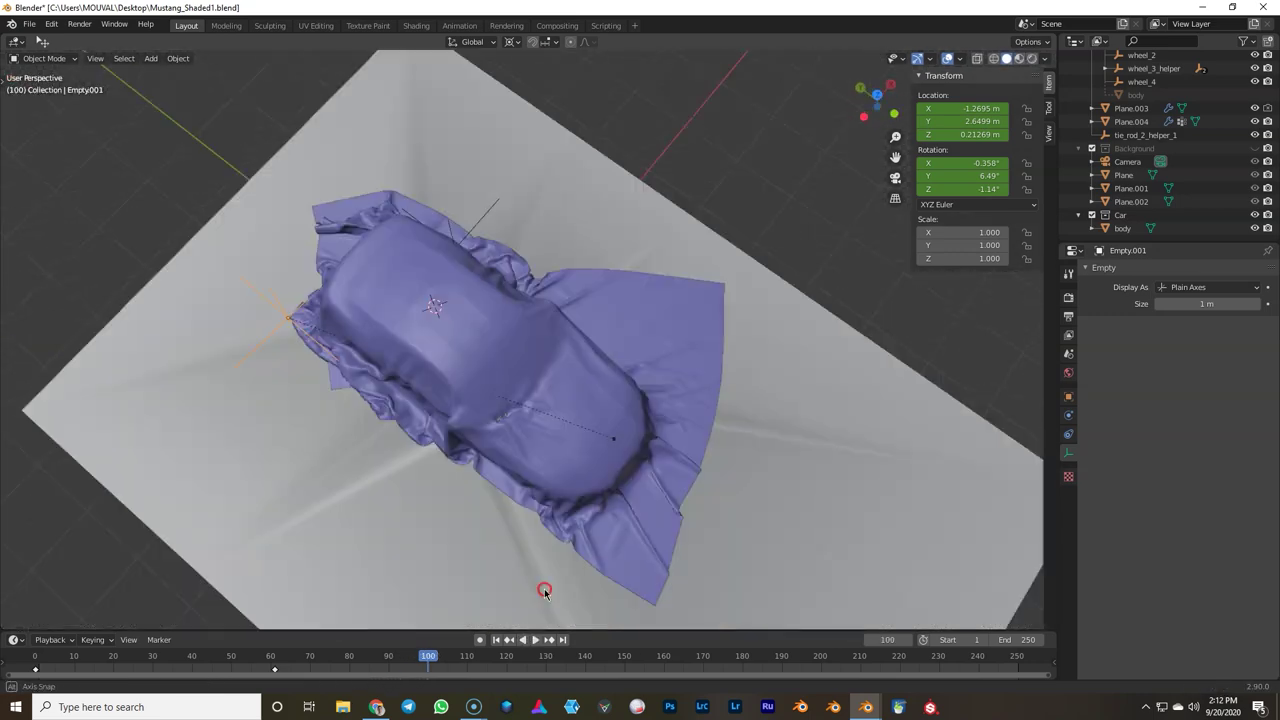
# Step: Insert a location keyframe for Empty.001 at frame 100
pyautogui.moveTo(543, 589); pyautogui.dragTo(363, 504, button='middle')
pyautogui.scroll(-3, 363, 504)
pyautogui.moveTo(679, 434); pyautogui.dragTo(660, 350, button='middle')
pyautogui.press('i')
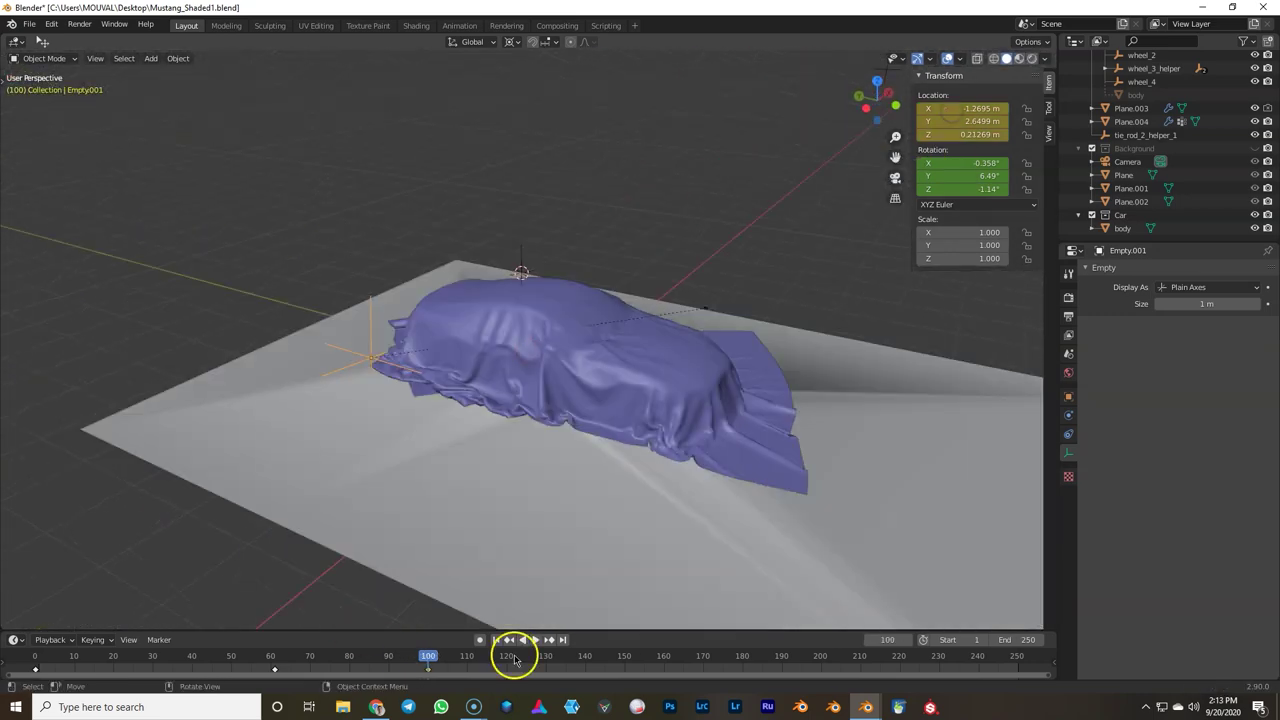
# Step: Move Empty.001 farther behind the car at frame 150 and keyframe its new position
pyautogui.click(623, 656)
pyautogui.moveTo(470, 520); pyautogui.dragTo(446, 411, button='middle')
pyautogui.press('g')
pyautogui.press('i')
# Step: Scale the whole mesh of the cloth plane Plane.004 down slightly in Edit Mode
pyautogui.press('Tab')
pyautogui.press('a')
pyautogui.press('s')
pyautogui.click(731, 405)
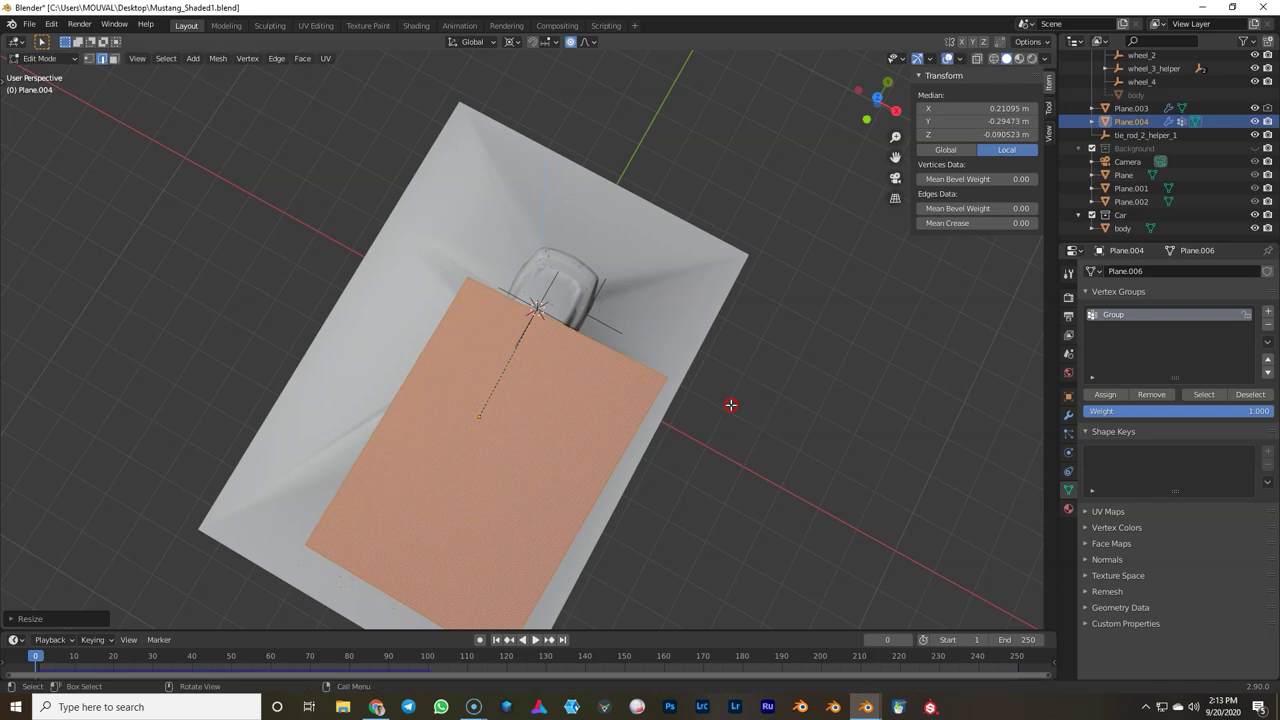
pyautogui.press('Tab')
# Step: Play the simulation to check how the resized cloth falls over the car
pyautogui.moveTo(600, 334); pyautogui.dragTo(508, 448, button='middle')
pyautogui.press('space')
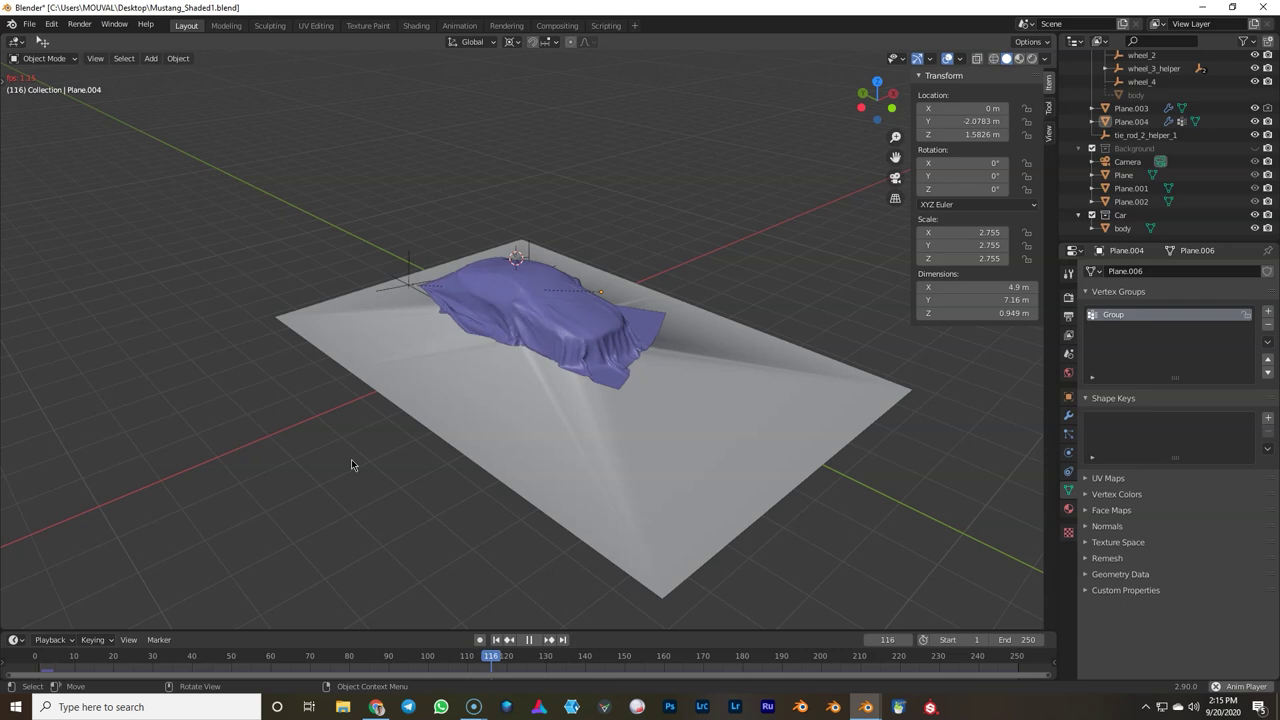
pyautogui.moveTo(371, 480); pyautogui.dragTo(599, 388, button='middle')
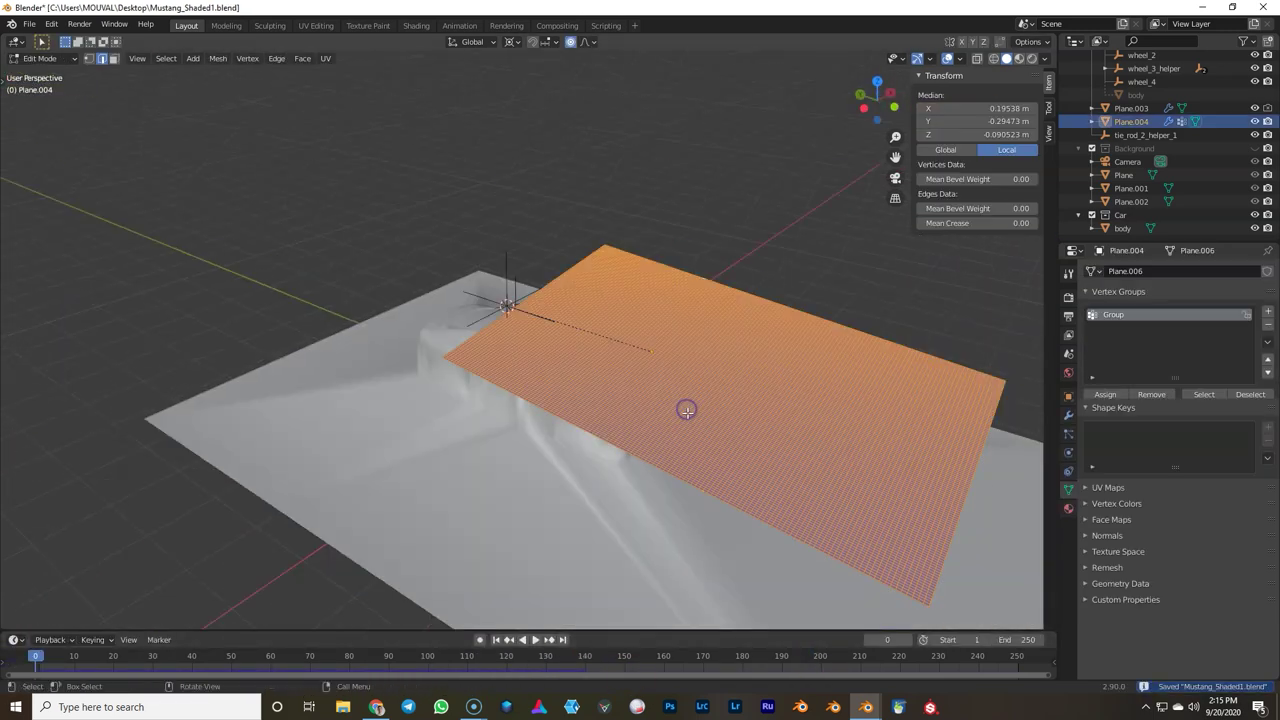
# Step: Open the cloth plane's physics settings
pyautogui.click(1069, 474)
pyautogui.click(1069, 453)
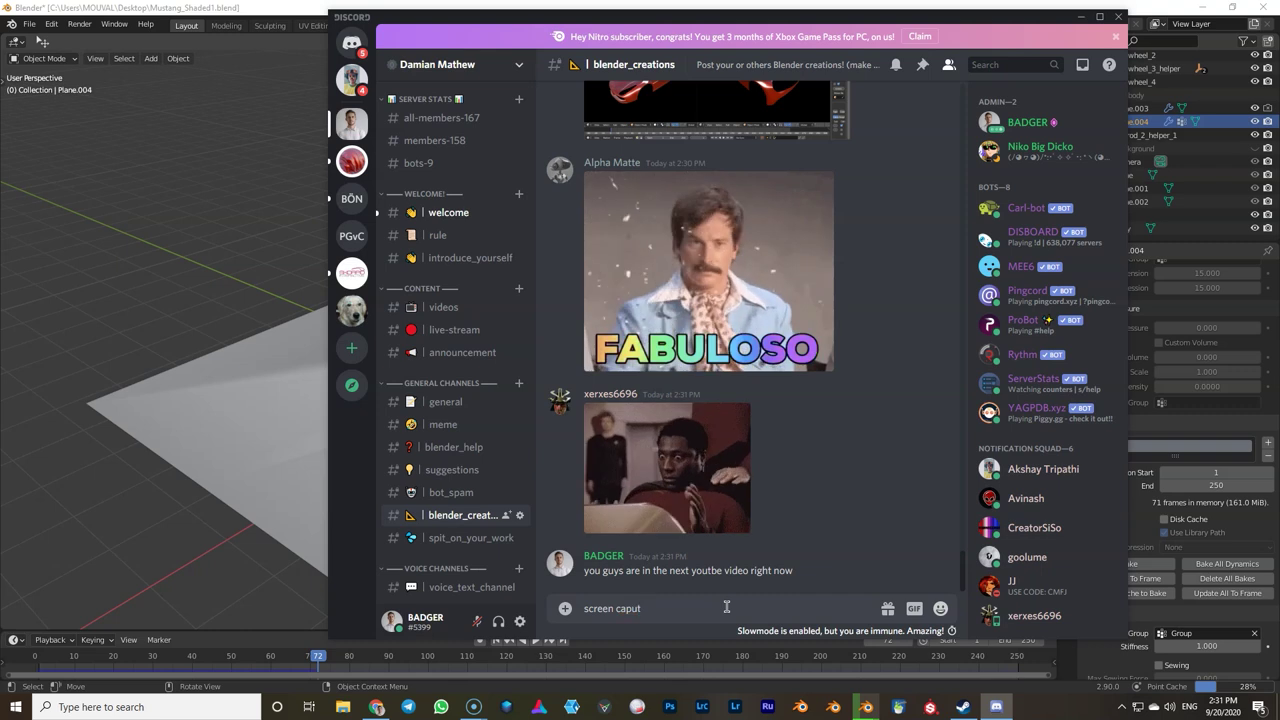
# Step: Switch to Discord and write a message about the screen capture in the blender_creations channel
pyautogui.write('ture is o')
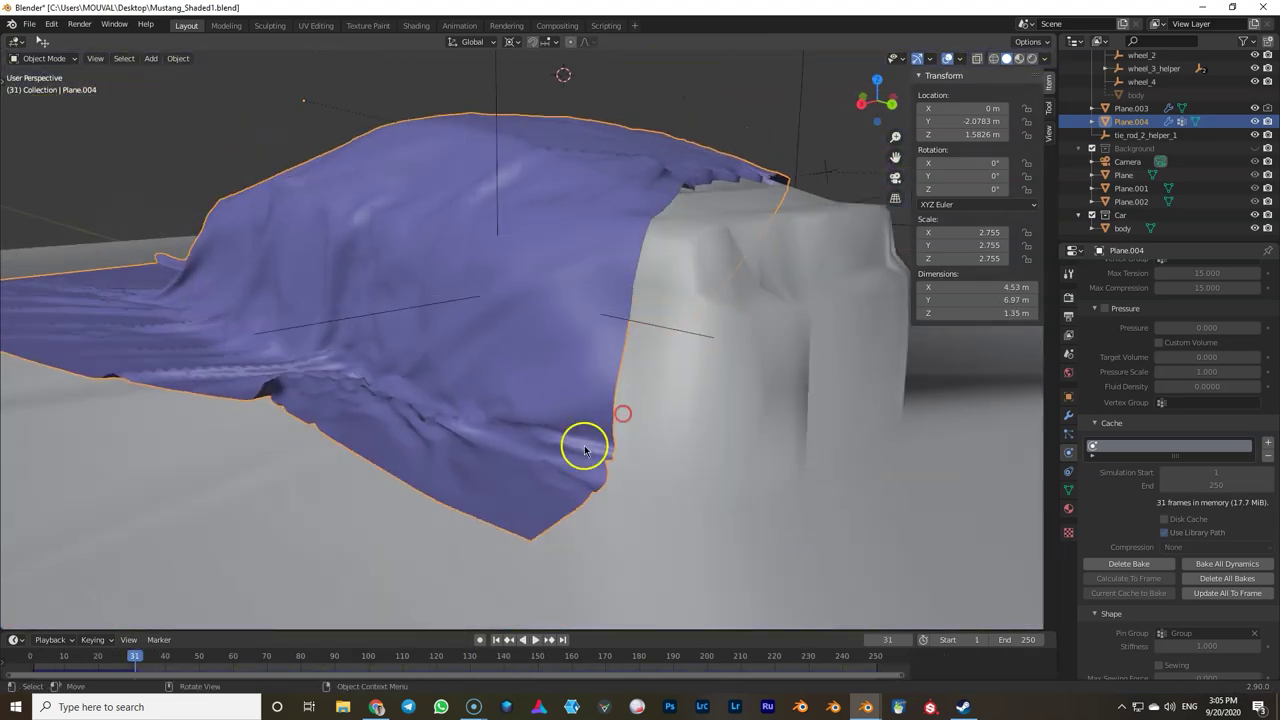
# Step: Add a Subdivision Surface modifier below Cloth on Plane.004 and inspect the draped folds
pyautogui.click(1122, 280)
pyautogui.click(1060, 497)
pyautogui.moveTo(449, 380); pyautogui.dragTo(700, 493, button='middle')
pyautogui.click(971, 405)
pyautogui.click(971, 405)
pyautogui.press('space')
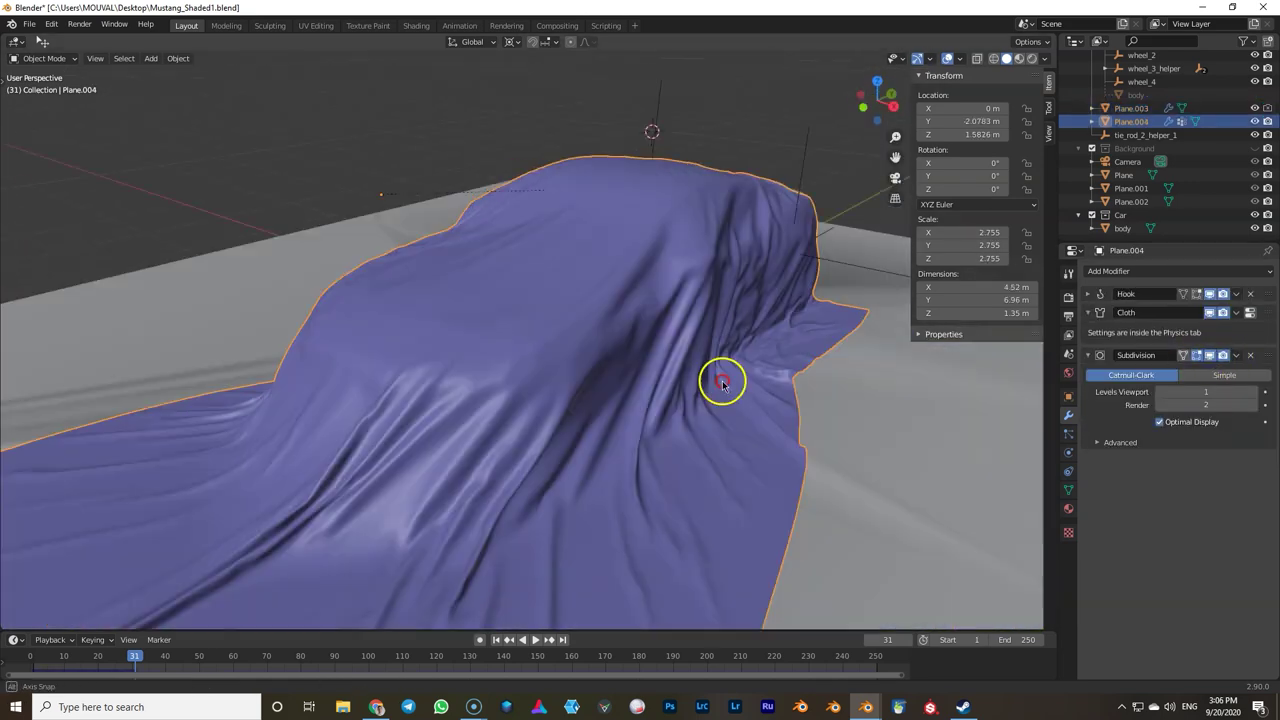
pyautogui.moveTo(723, 380); pyautogui.dragTo(710, 341, button='middle')
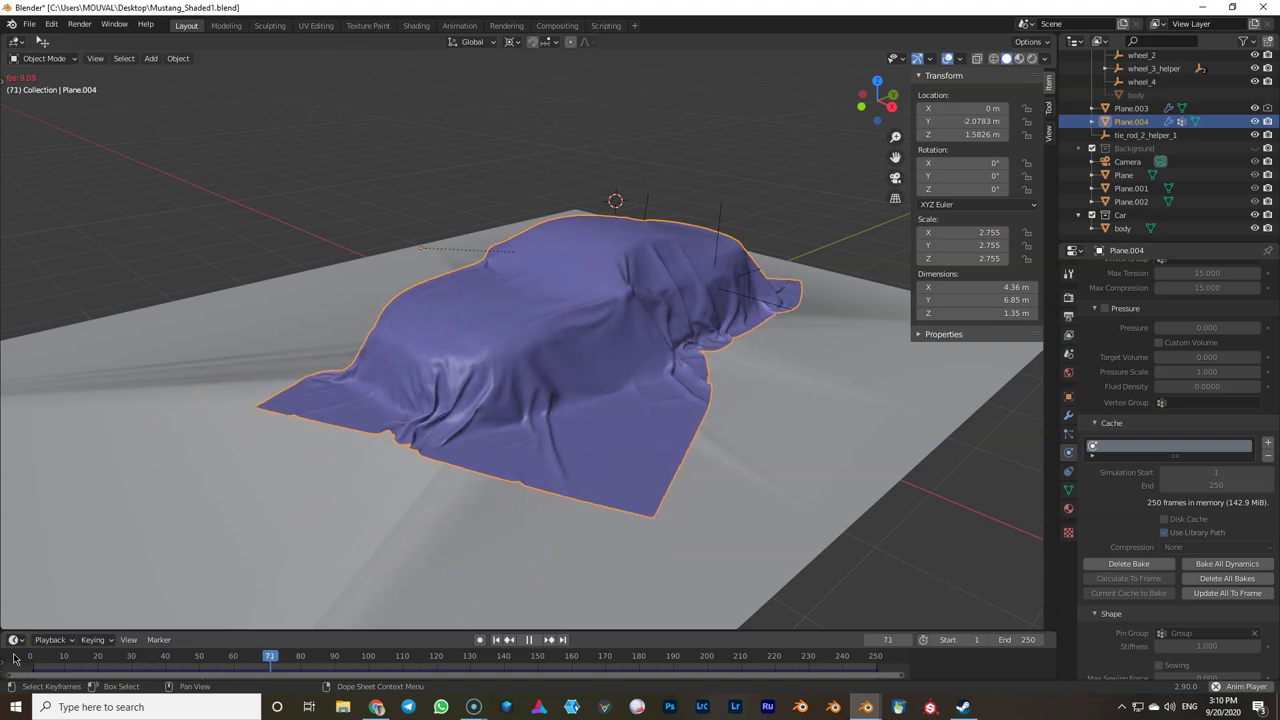
# Step: Hide the collision cover Plane.003 in the viewport and replay the cloth being pulled off the Mustang
pyautogui.moveTo(620, 520); pyautogui.dragTo(659, 479, button='middle')
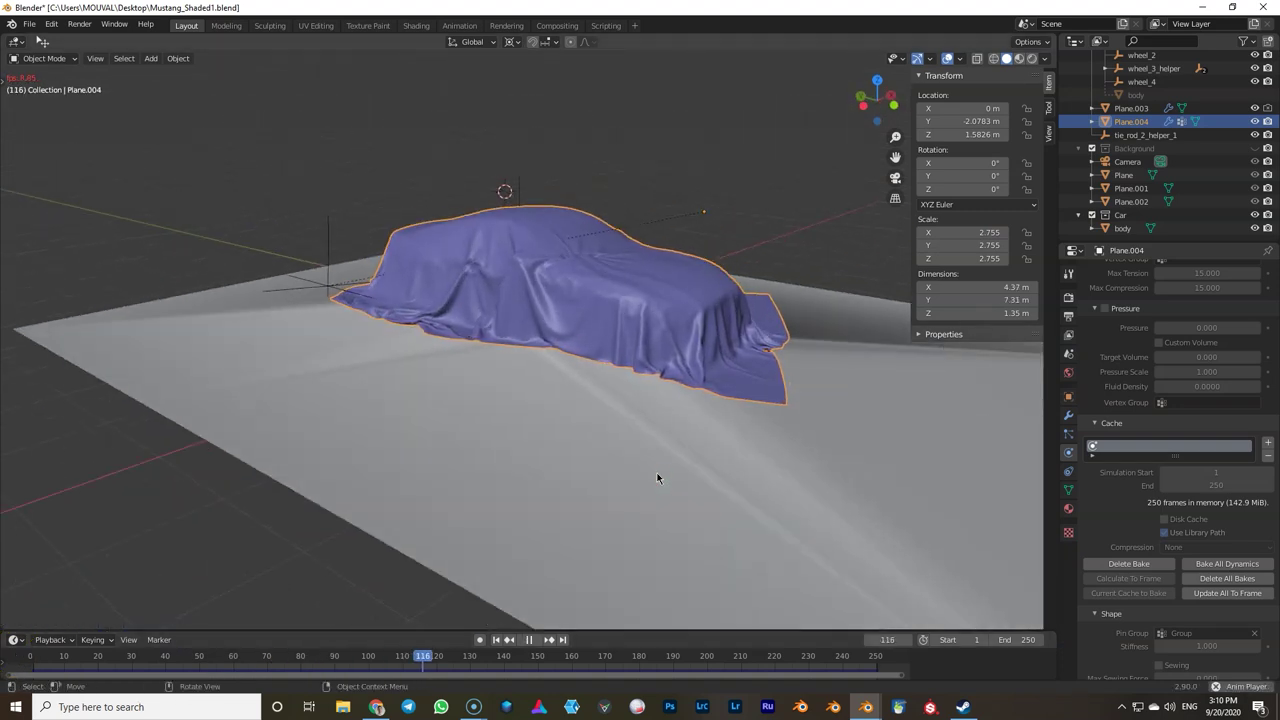
pyautogui.press('space')
pyautogui.moveTo(657, 473); pyautogui.dragTo(568, 396, button='middle')
pyautogui.click(657, 418)
pyautogui.press('h')
pyautogui.press('space')
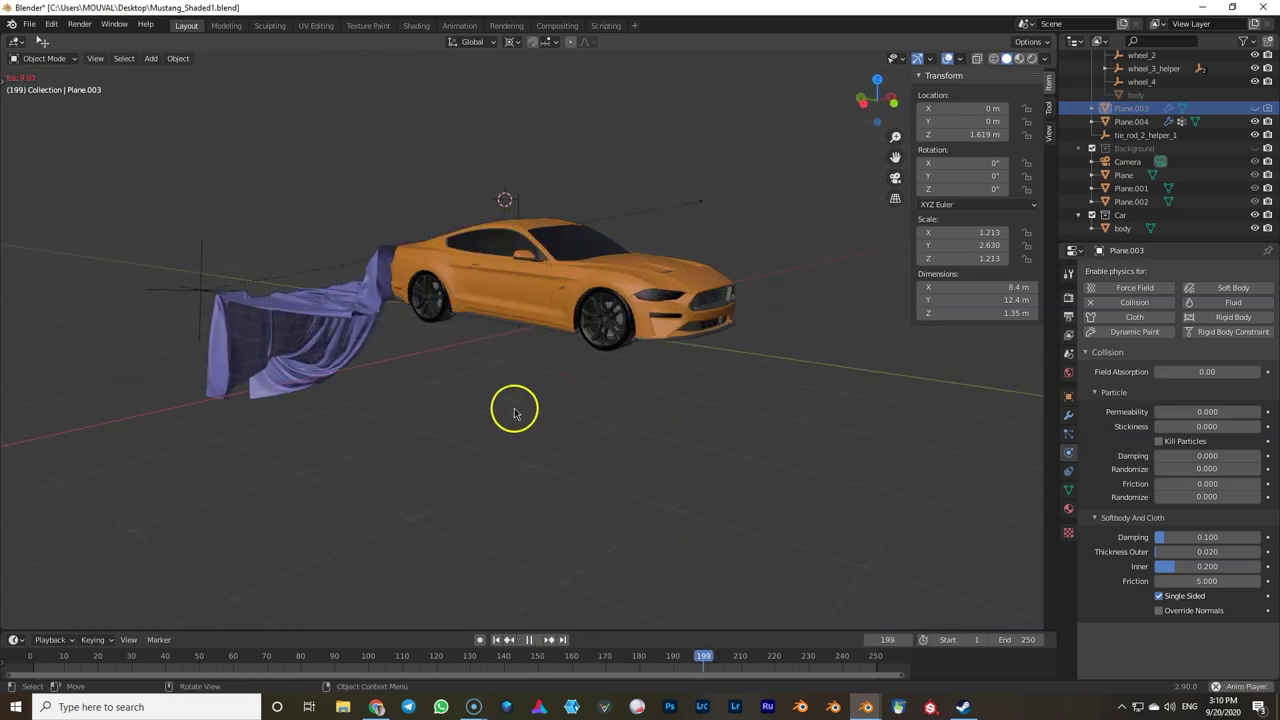
pyautogui.moveTo(590, 655); pyautogui.dragTo(300, 653)
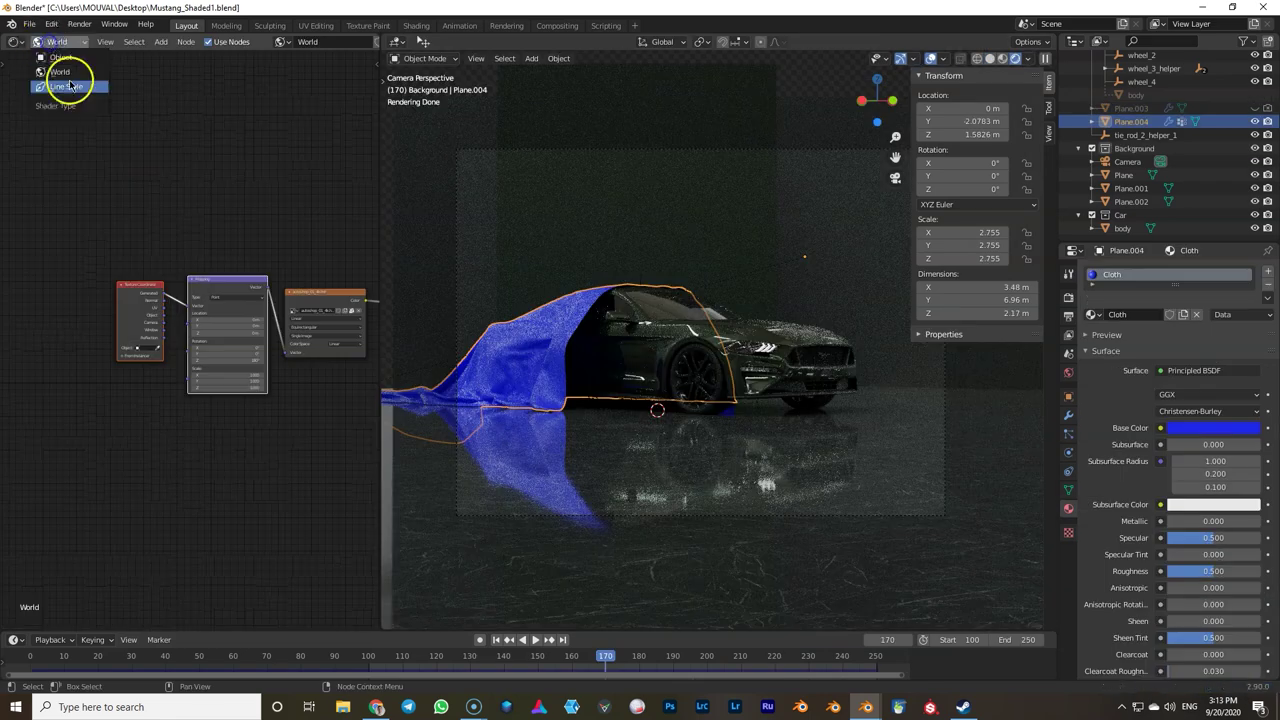
# Step: Add a Velvet BSDF node to the Cloth material and connect it to the Material Output's Surface
pyautogui.scroll(-3, 229, 300)
pyautogui.scroll(6, 212, 255)
pyautogui.moveTo(212, 250); pyautogui.dragTo(161, 223, button='middle')
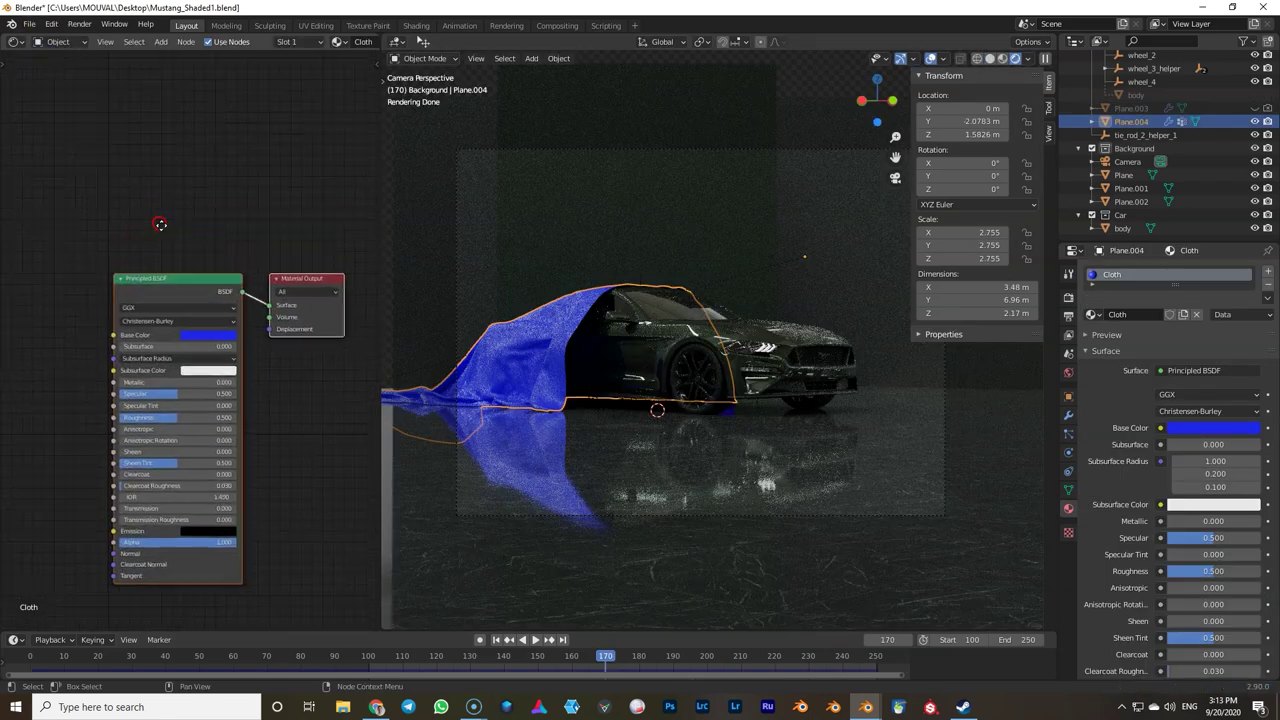
pyautogui.hotkey('shift', 'a')
pyautogui.write('sve')
pyautogui.click(190, 259)
pyautogui.click(186, 214)
pyautogui.moveTo(194, 215); pyautogui.dragTo(269, 304)
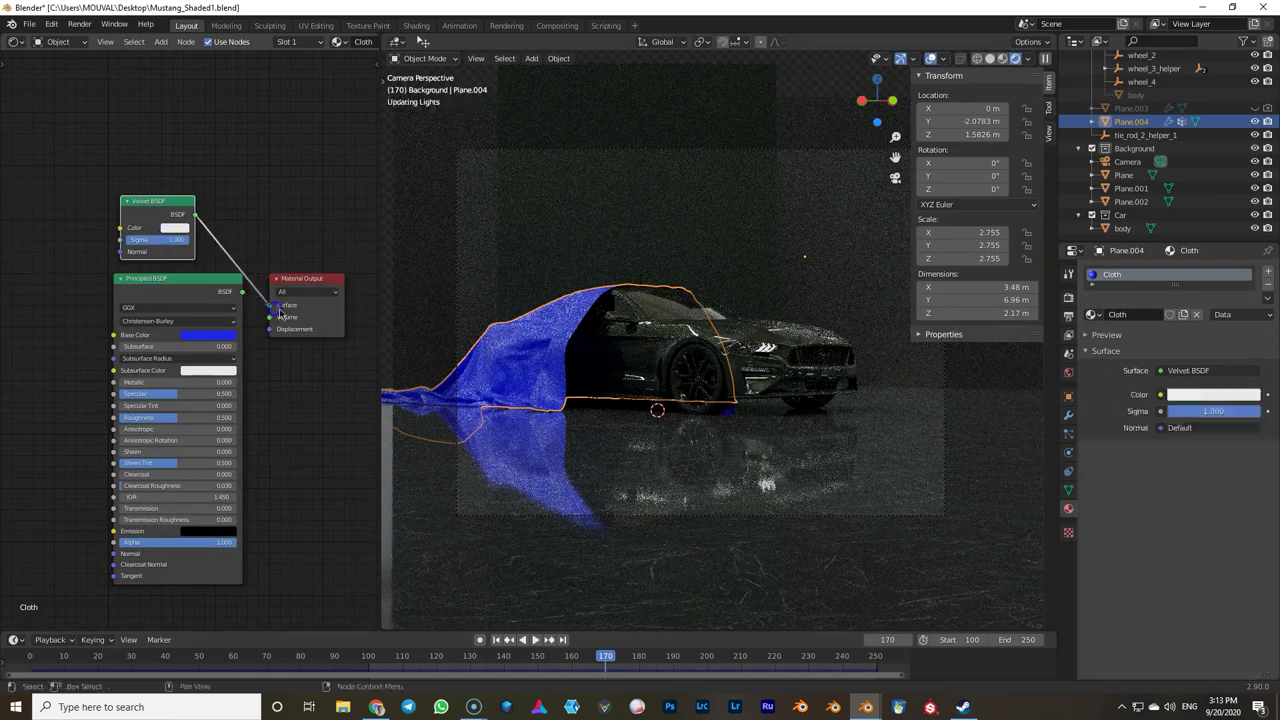
# Step: Try a dark red colour on the Velvet BSDF and preview the covered car at frame 109
pyautogui.moveTo(200, 134); pyautogui.dragTo(253, 121)
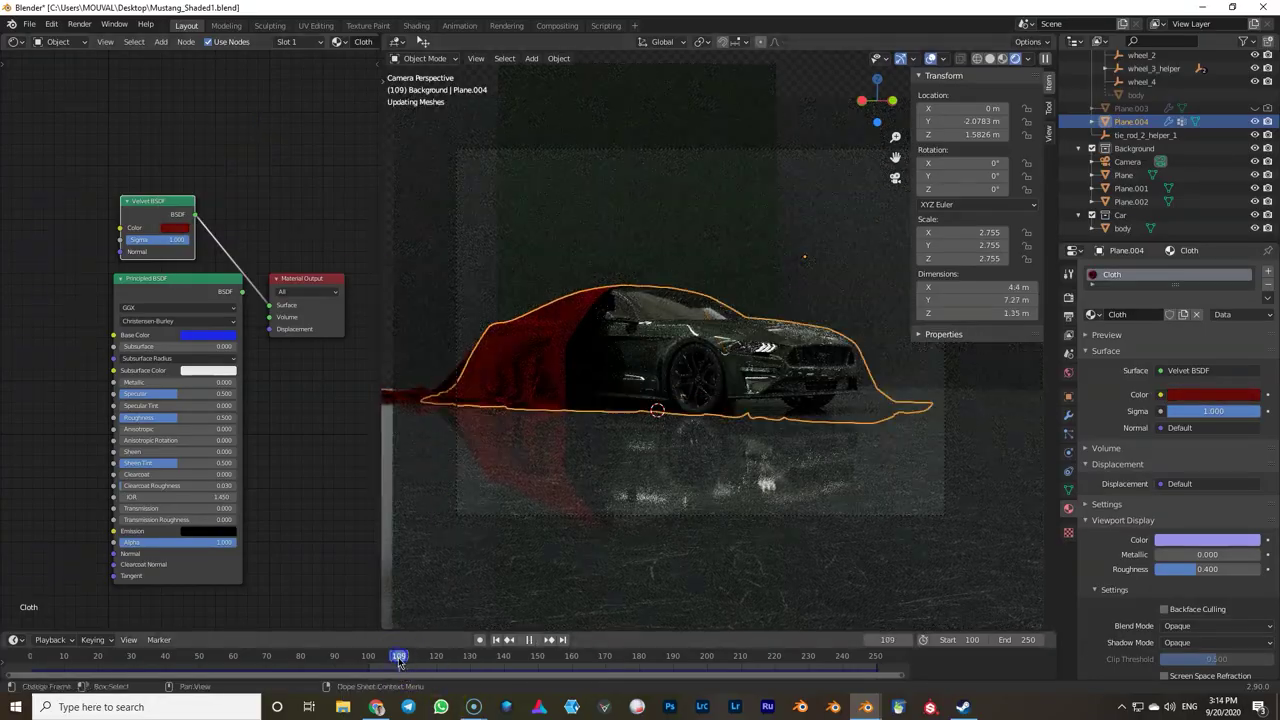
pyautogui.press('space')
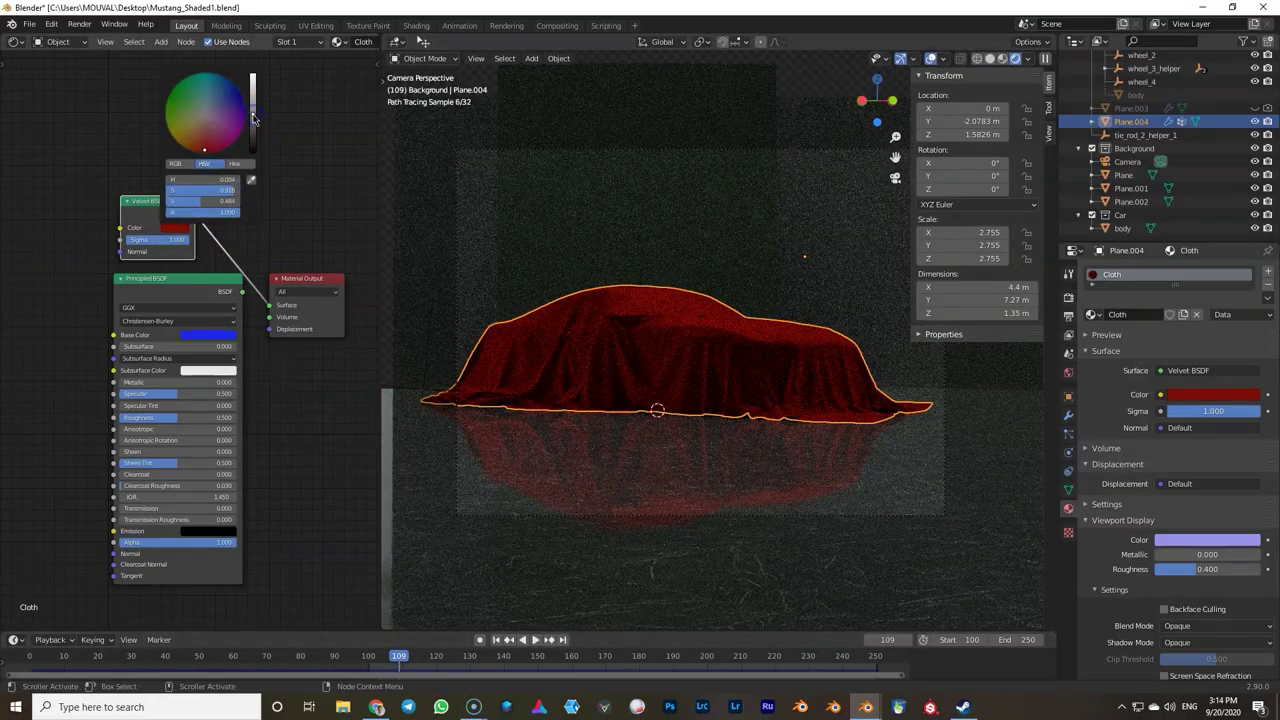
# Step: Check the base colour of the background panel Plane.001 and set the cloth's Velvet BSDF to a dark green
pyautogui.click(589, 203)
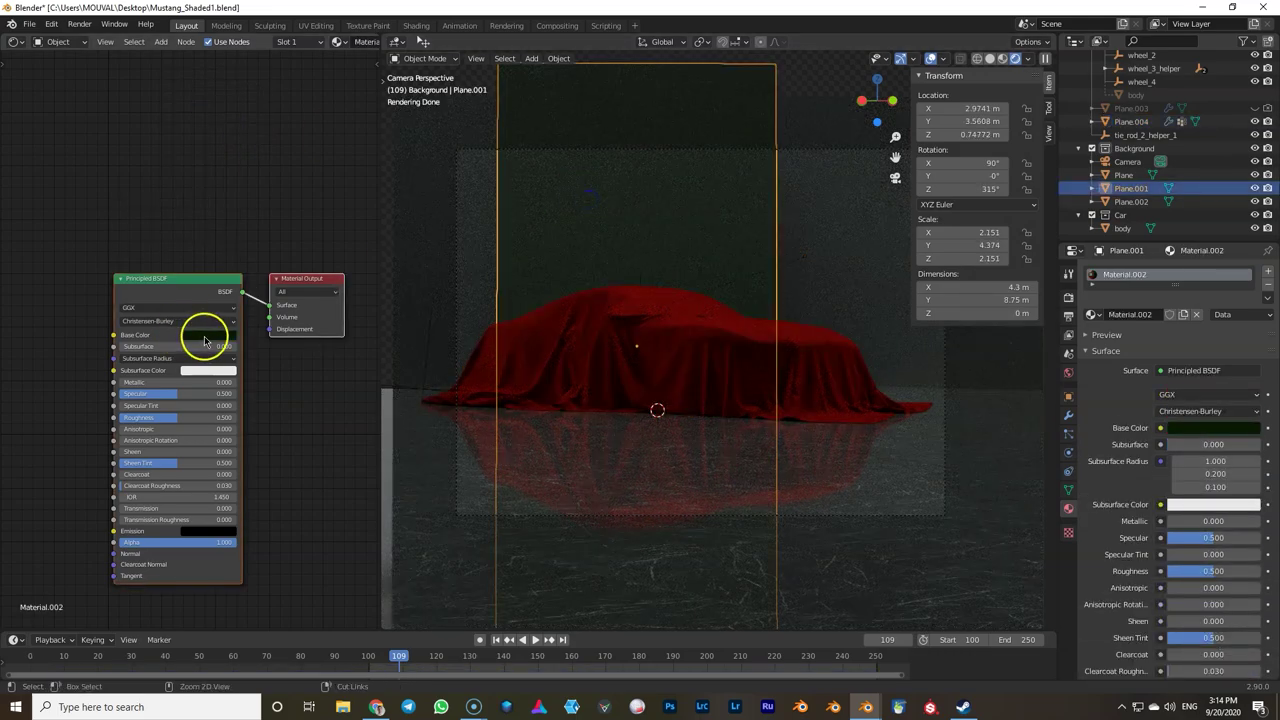
pyautogui.hotkey('ctrl', 'z')
pyautogui.click(252, 147)
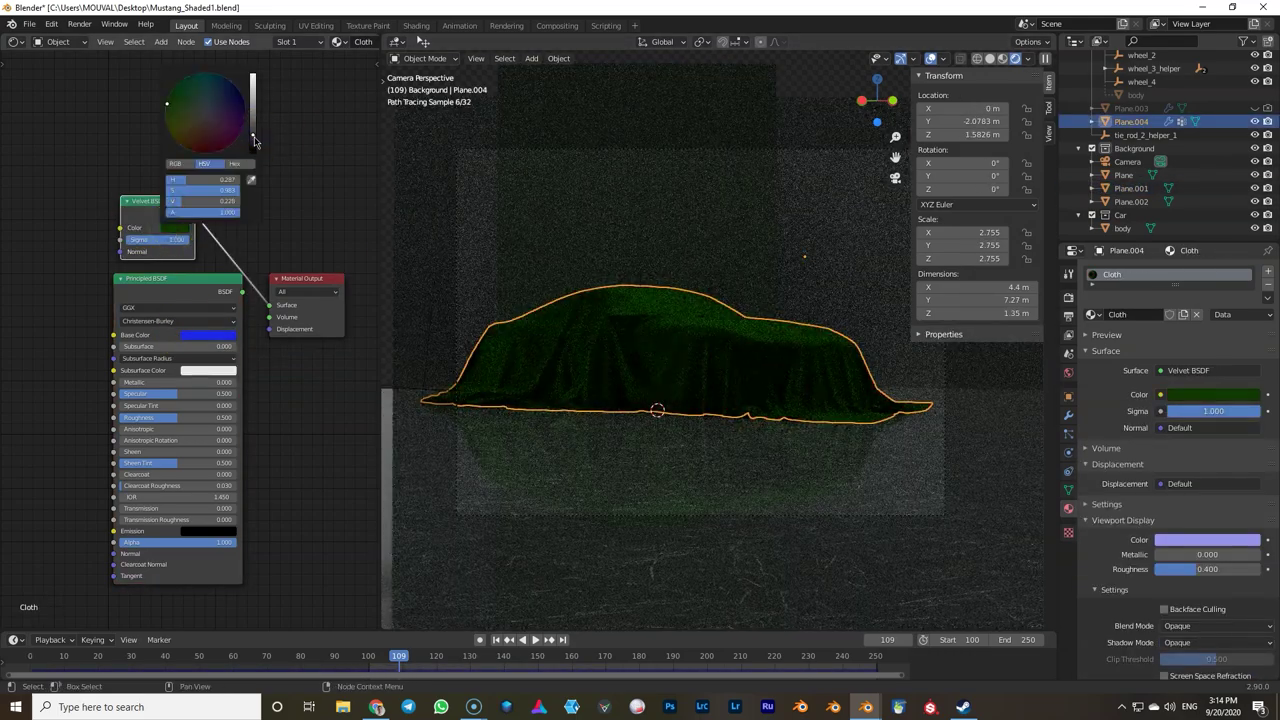
# Step: Delete the disconnected Principled BSDF node from the Cloth material
pyautogui.click(272, 364)
pyautogui.press('a')
pyautogui.press('a')
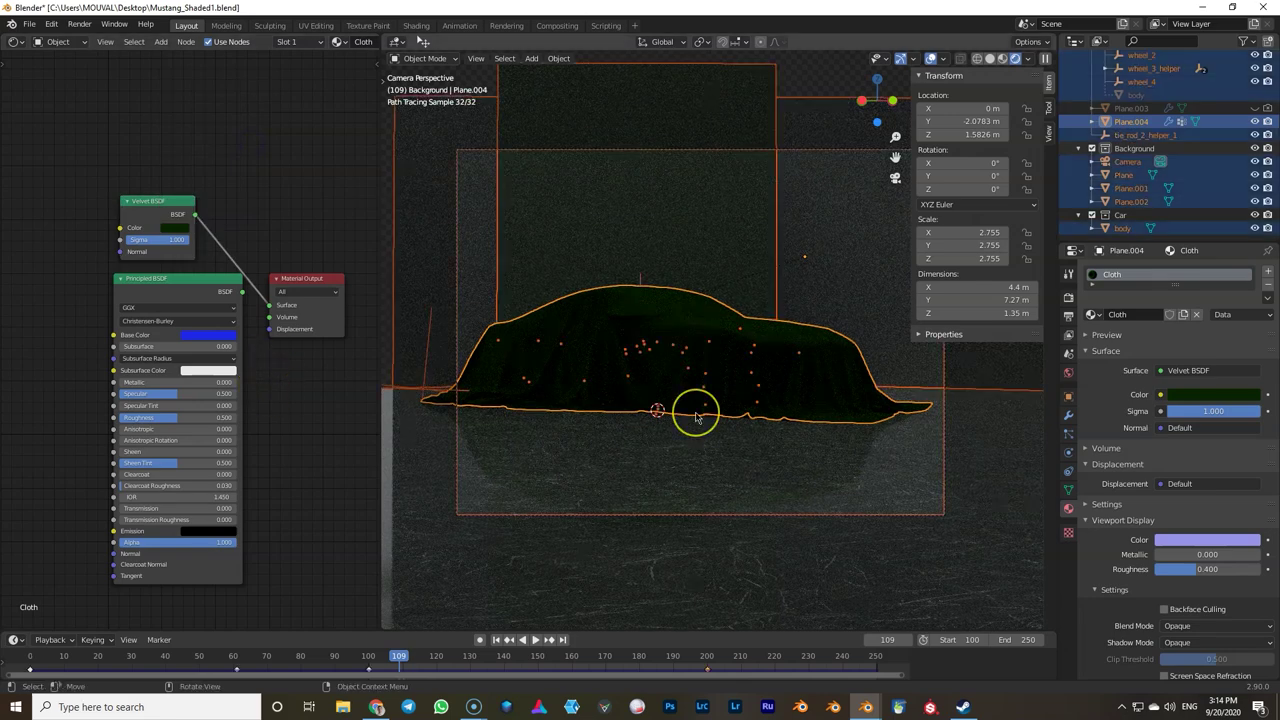
pyautogui.press('x')
# Step: Add a Glossy BSDF node below the Velvet BSDF
pyautogui.hotkey('shift', 'a')
pyautogui.click(186, 295)
pyautogui.press('Return')
pyautogui.click(105, 290)
# Step: Add a Fresnel node above the Velvet BSDF
pyautogui.hotkey('shift', 'a')
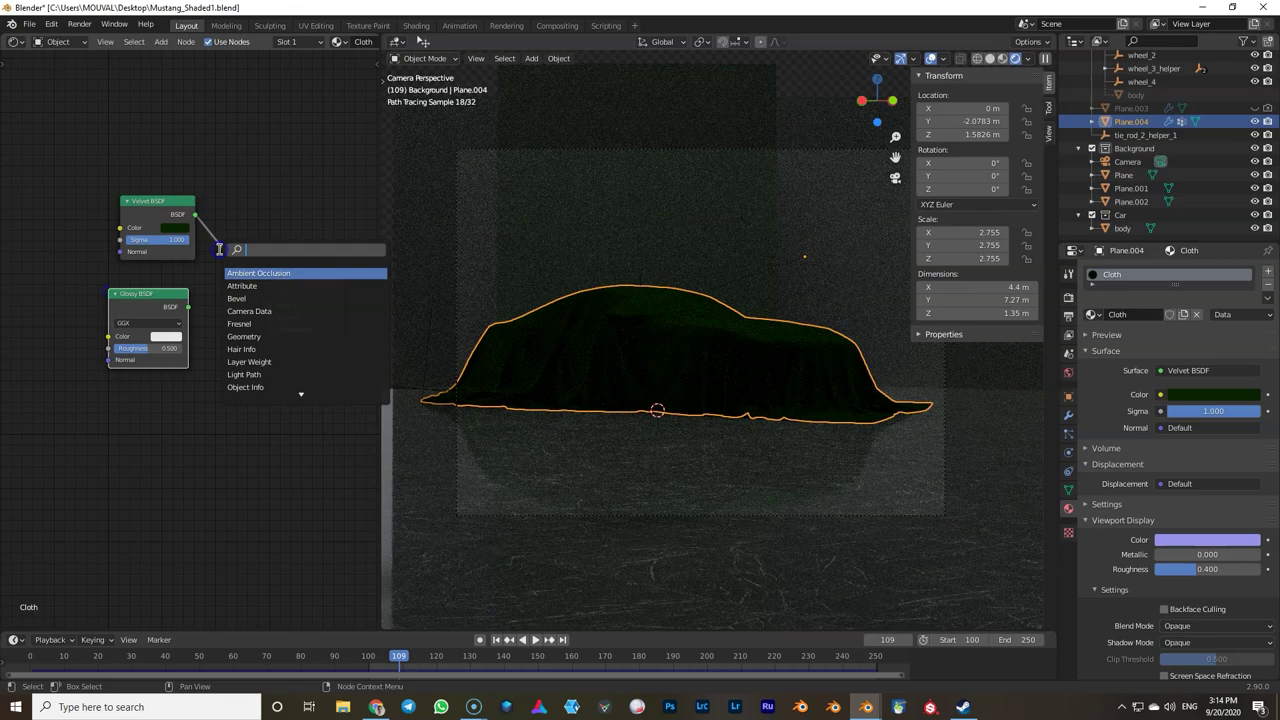
pyautogui.write('fr')
pyautogui.press('Return')
pyautogui.click(120, 145)
# Step: Insert a Mix Shader after the Velvet BSDF, feeding the Glossy BSDF into its second shader input and the Fresnel into its factor
pyautogui.hotkey('shift', 'a')
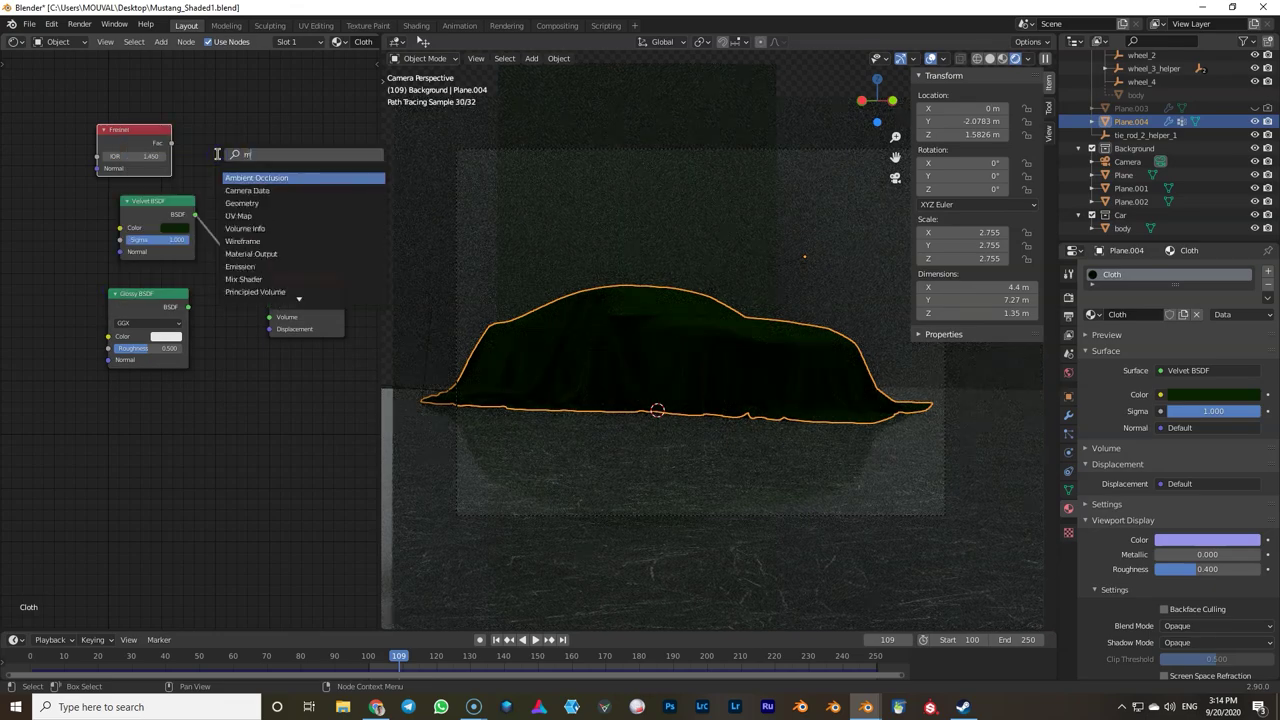
pyautogui.click(260, 180)
pyautogui.click(277, 244)
pyautogui.moveTo(188, 307); pyautogui.dragTo(238, 277)
pyautogui.moveTo(172, 143); pyautogui.dragTo(238, 254)
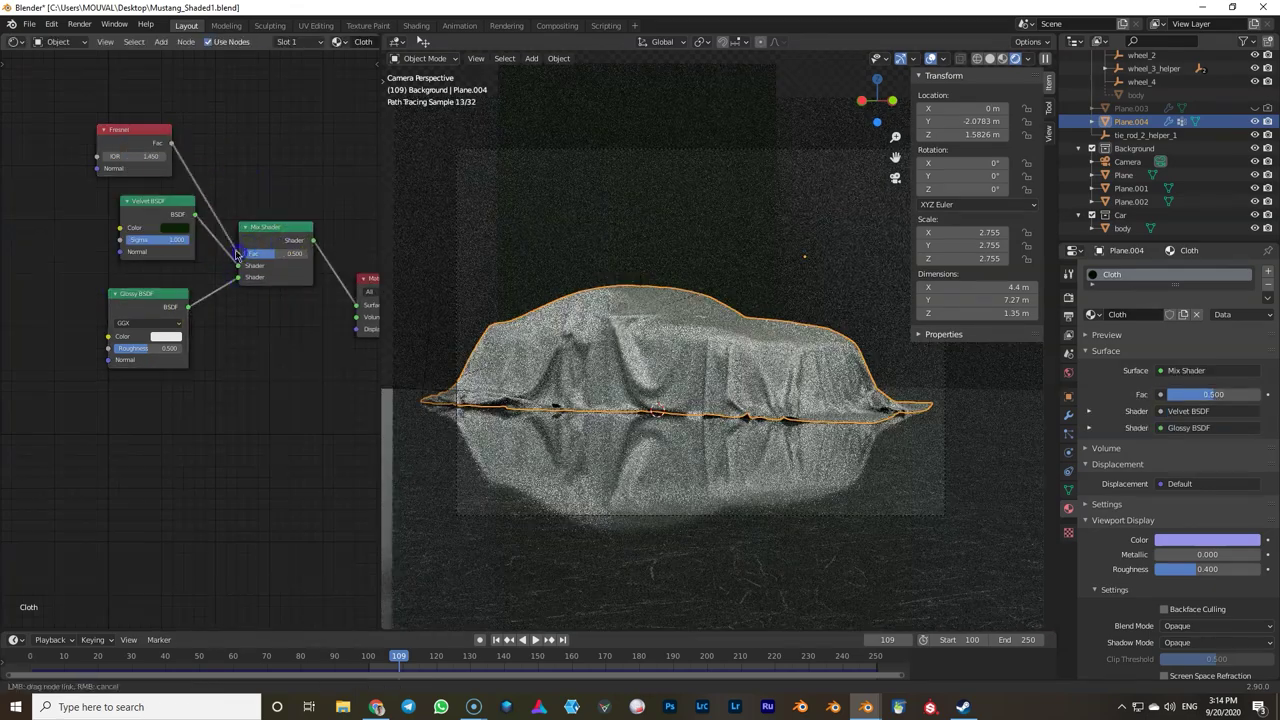
pyautogui.moveTo(171, 209); pyautogui.dragTo(161, 228)
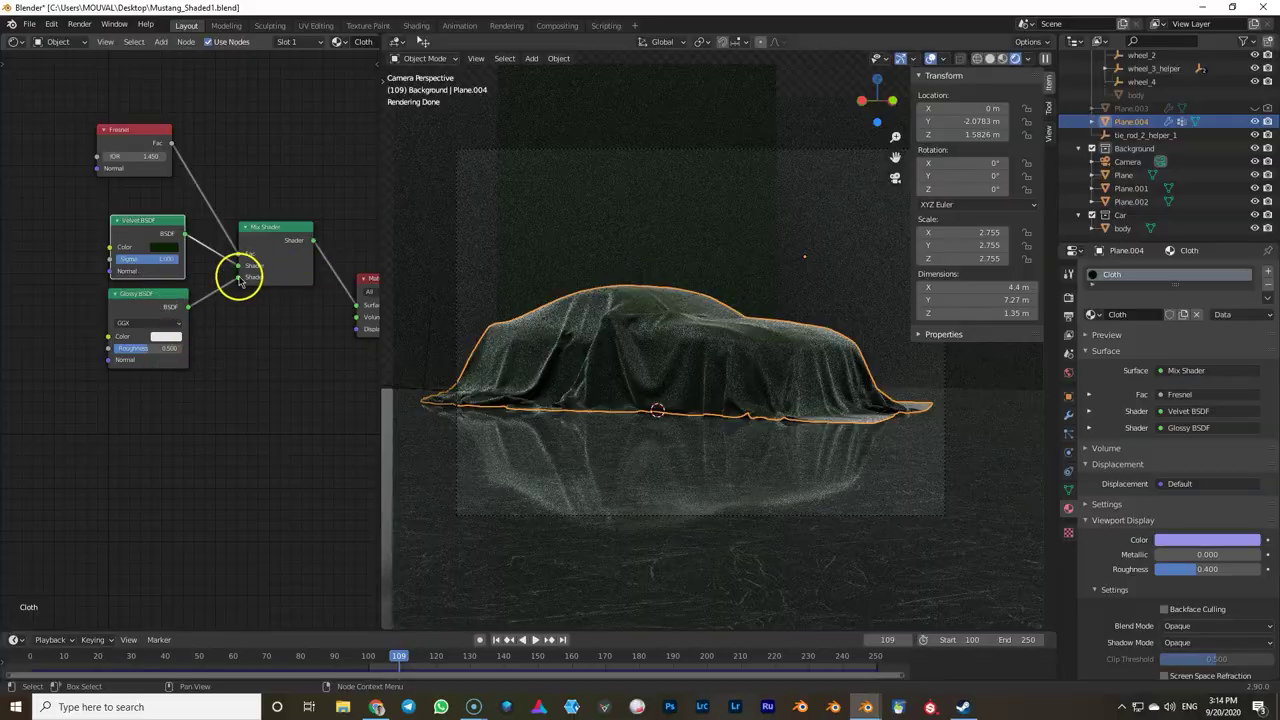
pyautogui.moveTo(239, 277); pyautogui.dragTo(238, 266)
pyautogui.hotkey('ctrl', 'z')
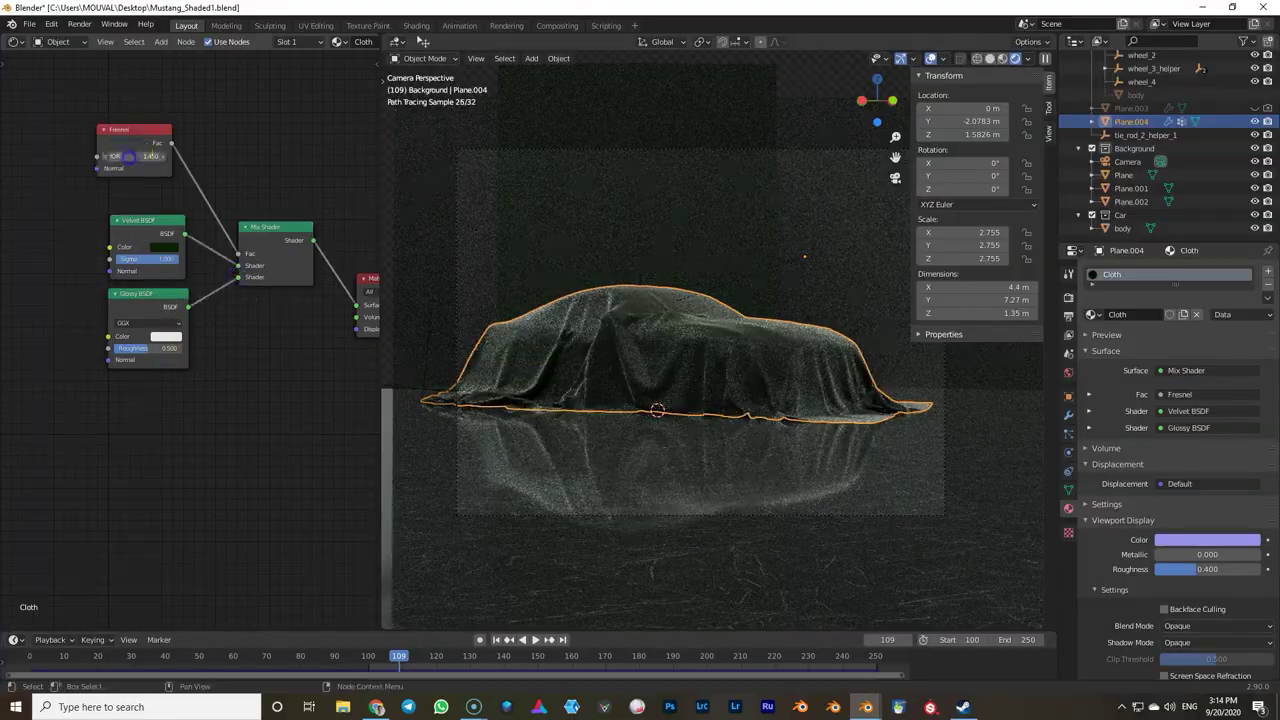
# Step: Set the Fresnel node's IOR to 1.160 and deselect everything in the scene
pyautogui.moveTo(129, 157); pyautogui.dragTo(113, 165)
pyautogui.press('a')
pyautogui.press('a')
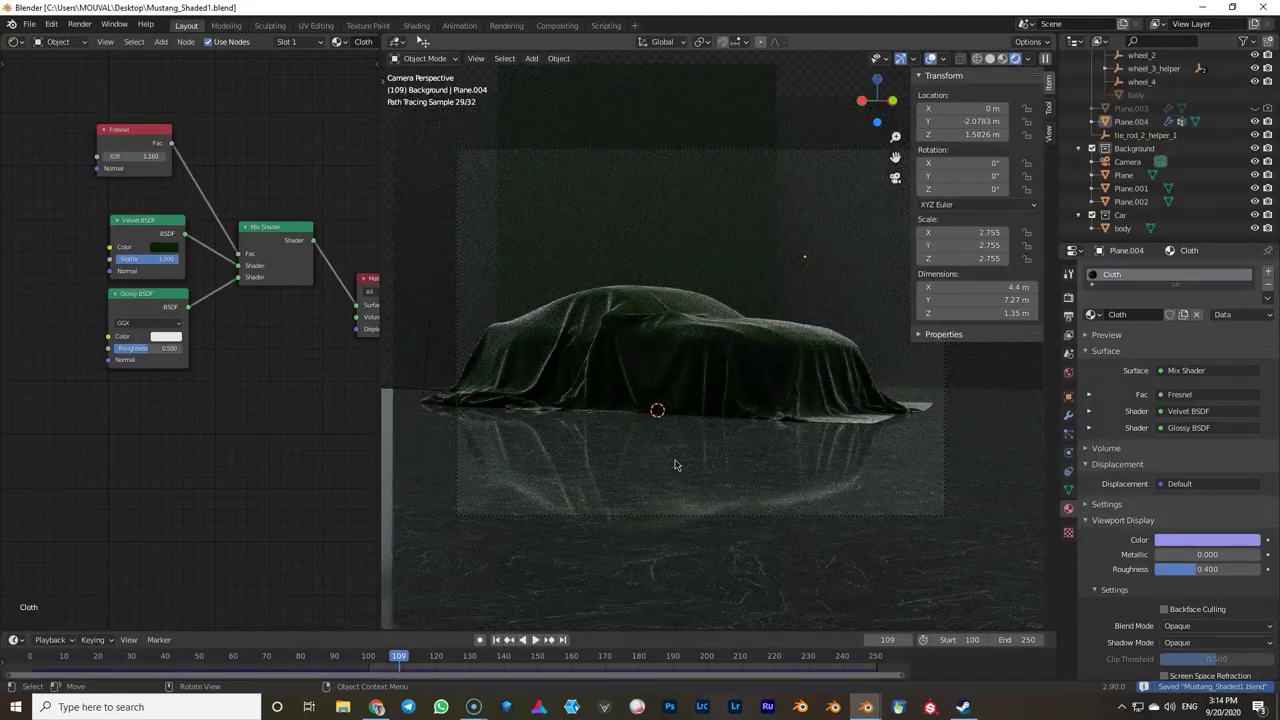
# Step: Darken the Glossy BSDF colour to a grey with a value of about 0.66 and save the file
pyautogui.click(162, 338)
pyautogui.moveTo(244, 223); pyautogui.dragTo(244, 214)
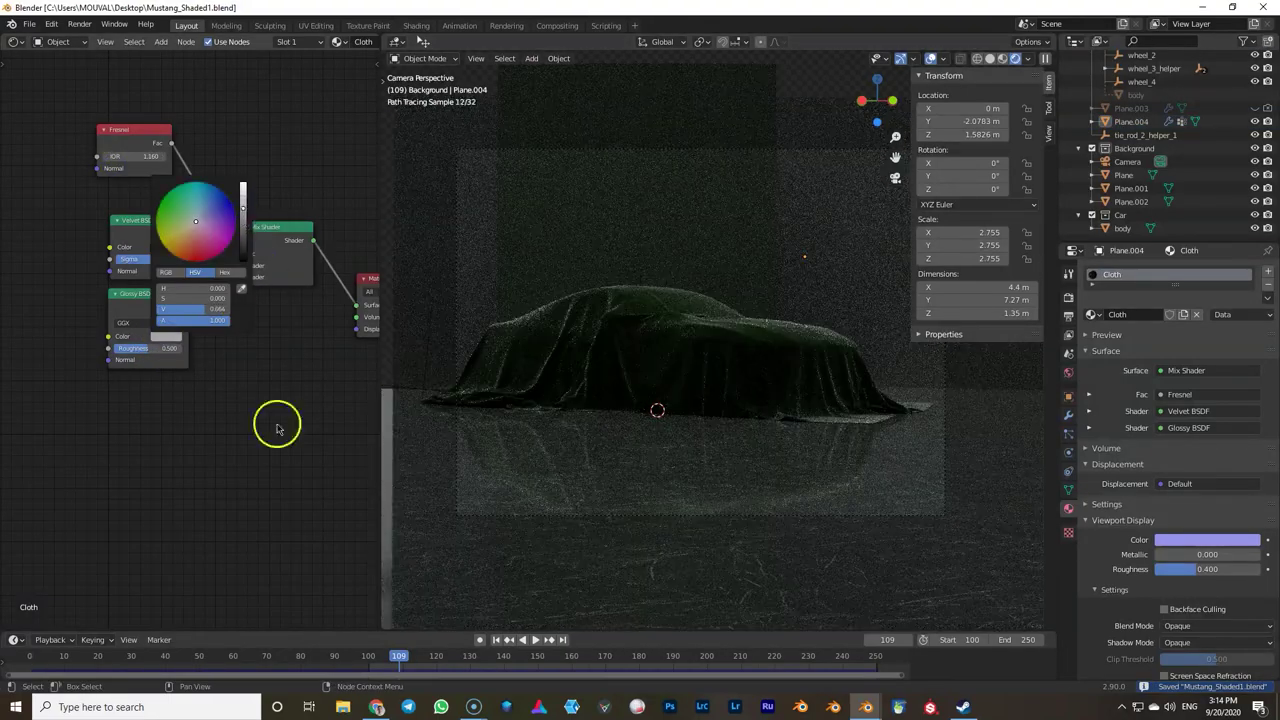
pyautogui.hotkey('ctrl', 's')
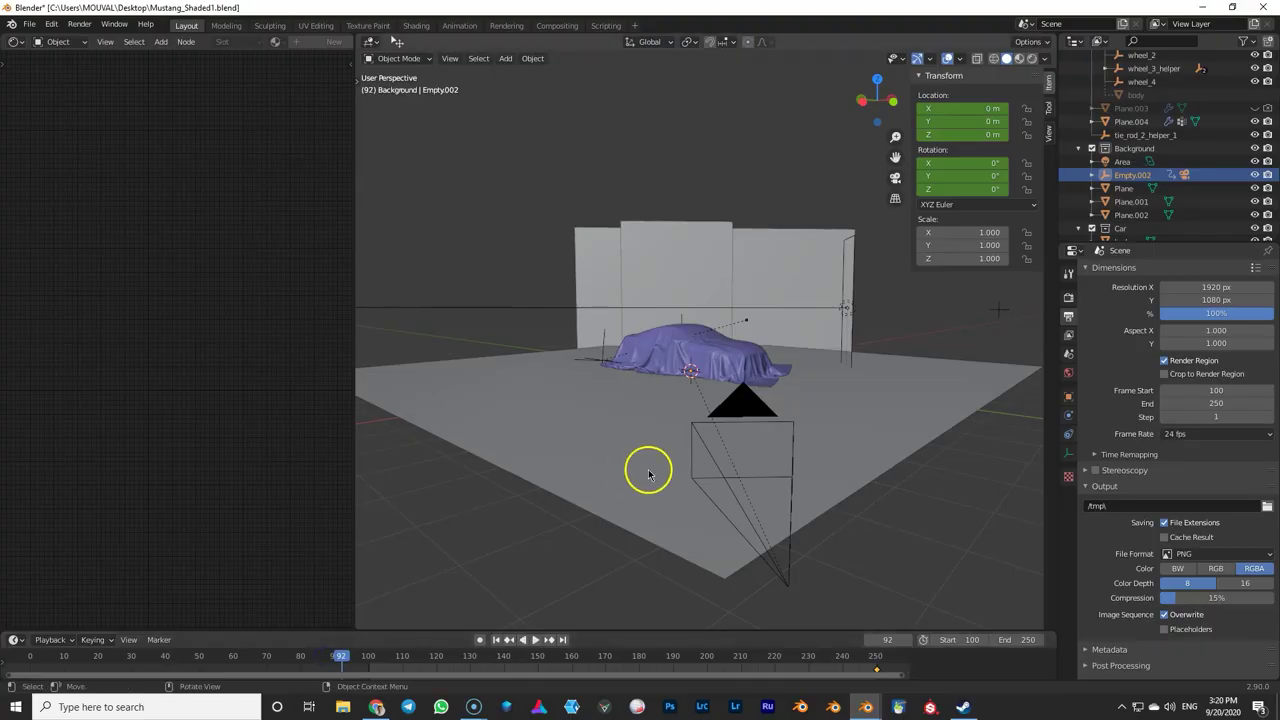
# Step: Look through the camera, rotate Empty.002 about Z to about 7° and keyframe its rotation at frame 92
pyautogui.press('KP_0')
pyautogui.press('r')
pyautogui.press('z')
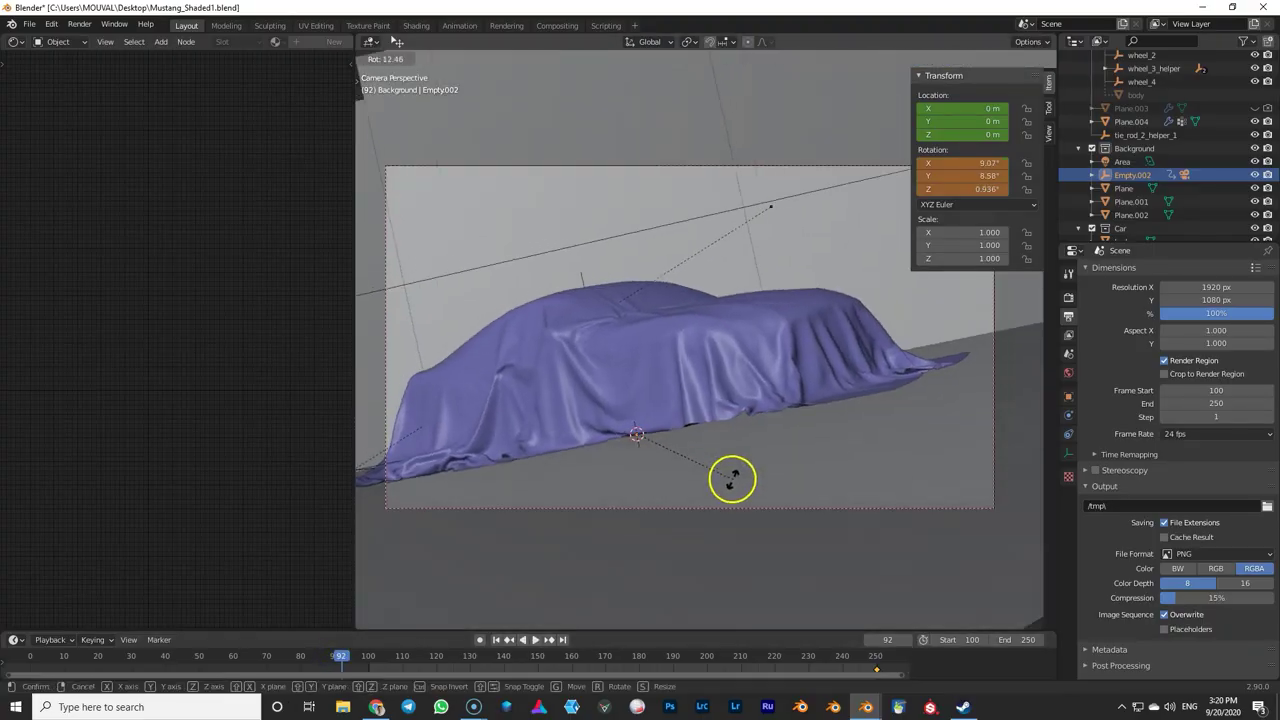
pyautogui.click(871, 337)
pyautogui.rightClick(978, 164)
pyautogui.click(978, 164)
# Step: Tilt Empty.002 about the global X axis to 1.99°, replace its rotation keyframe and shift that keyframe forward on the timeline
pyautogui.press('r')
pyautogui.press('x')
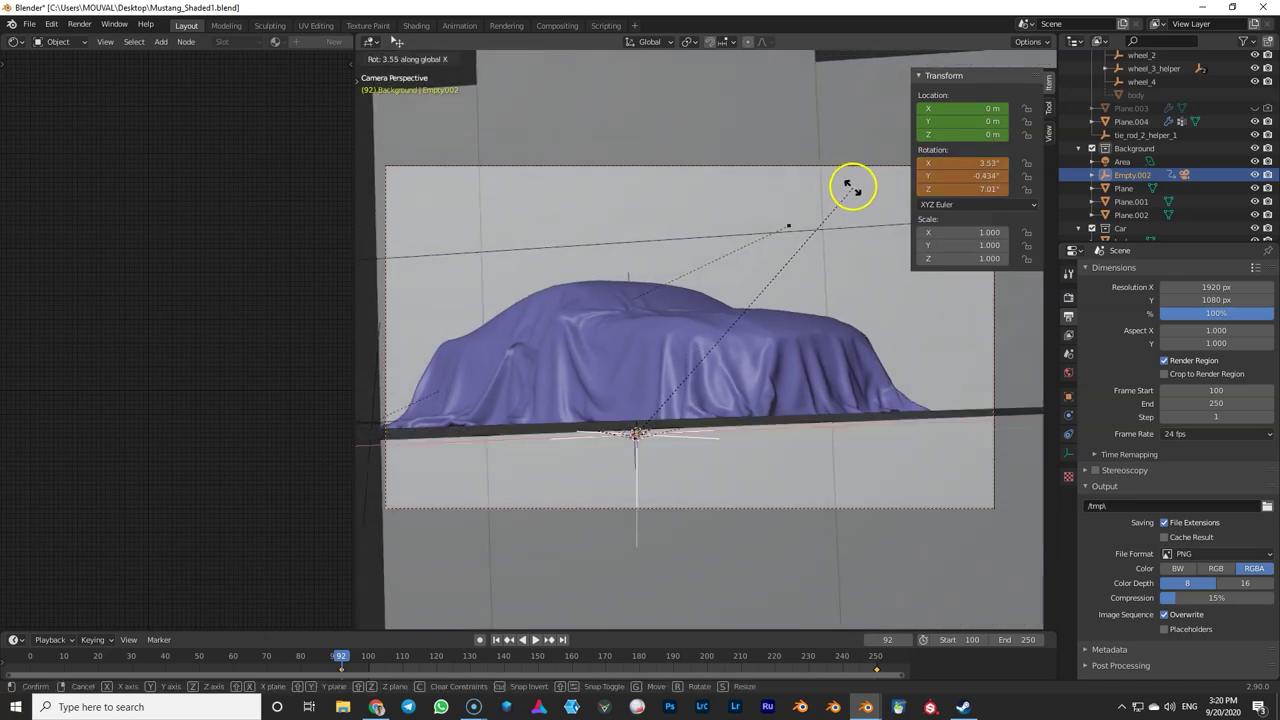
pyautogui.click(854, 176)
pyautogui.rightClick(983, 163)
pyautogui.click(983, 163)
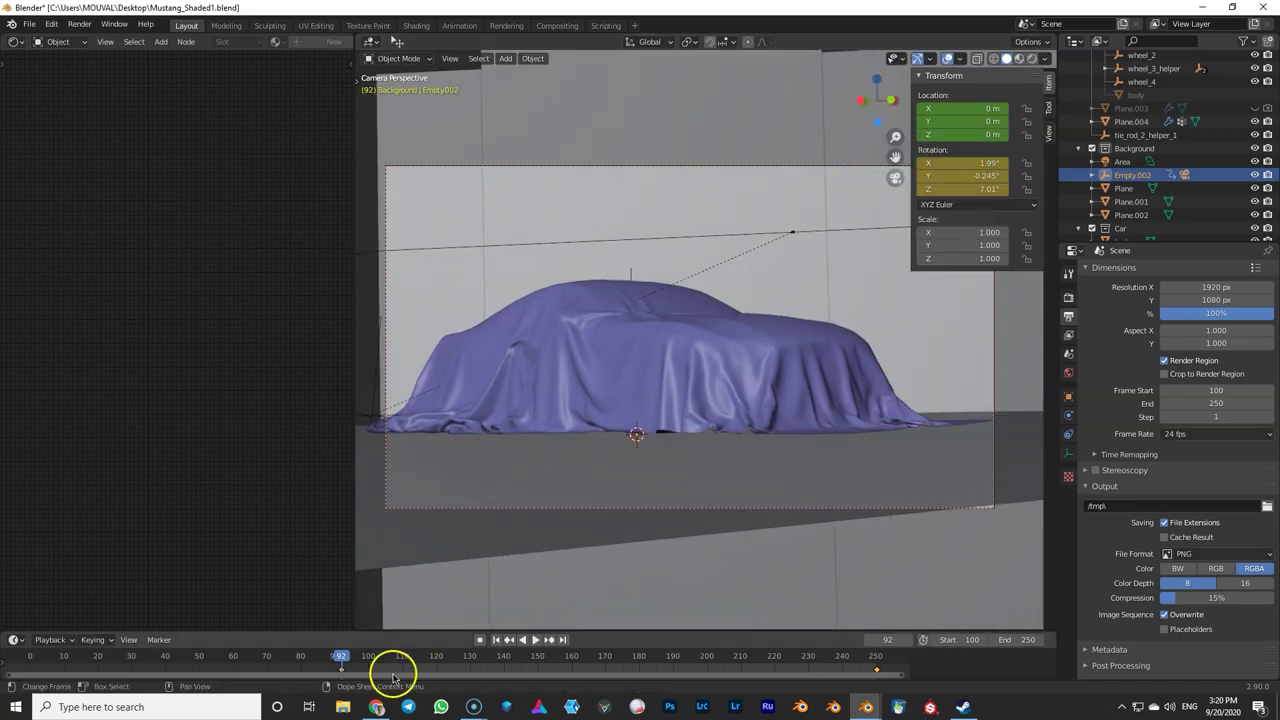
pyautogui.moveTo(341, 672); pyautogui.dragTo(371, 677)
pyautogui.rightClick(380, 677)
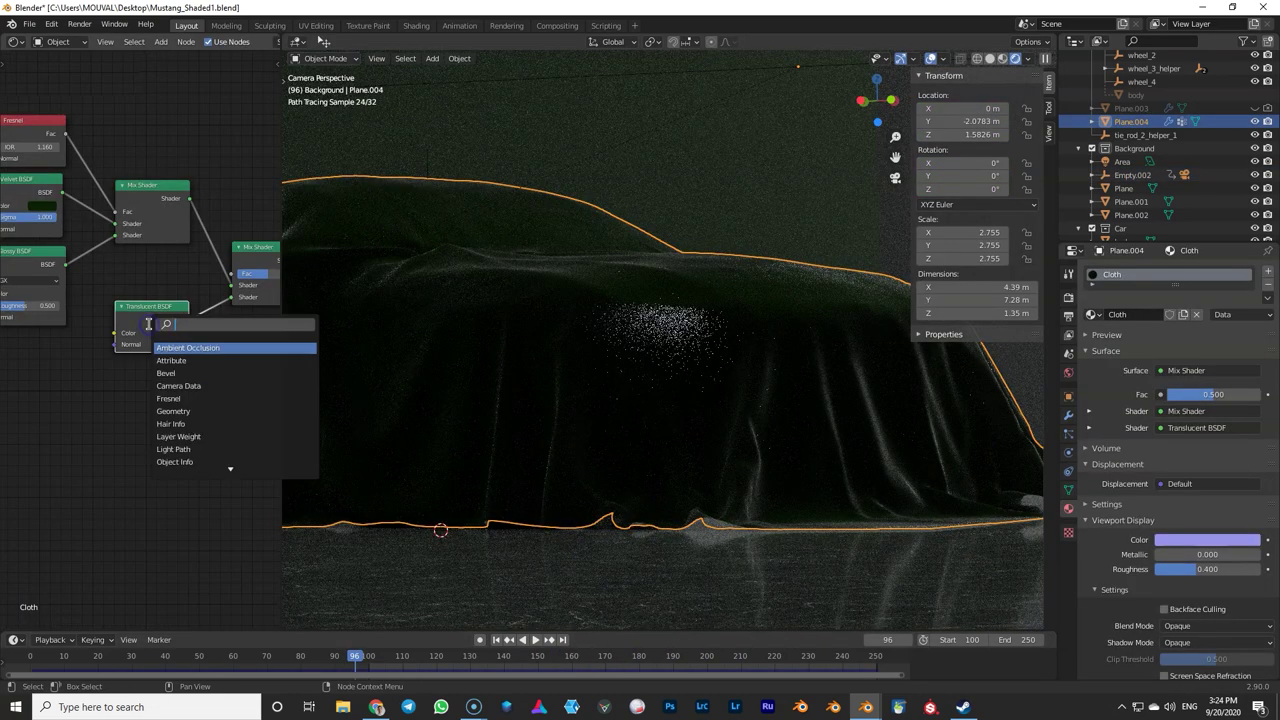
# Step: Replace the Translucent BSDF in the second mix with a Principled BSDF using Transmission 1.000, Specular 0.000 and Roughness 0.395
pyautogui.click(152, 380)
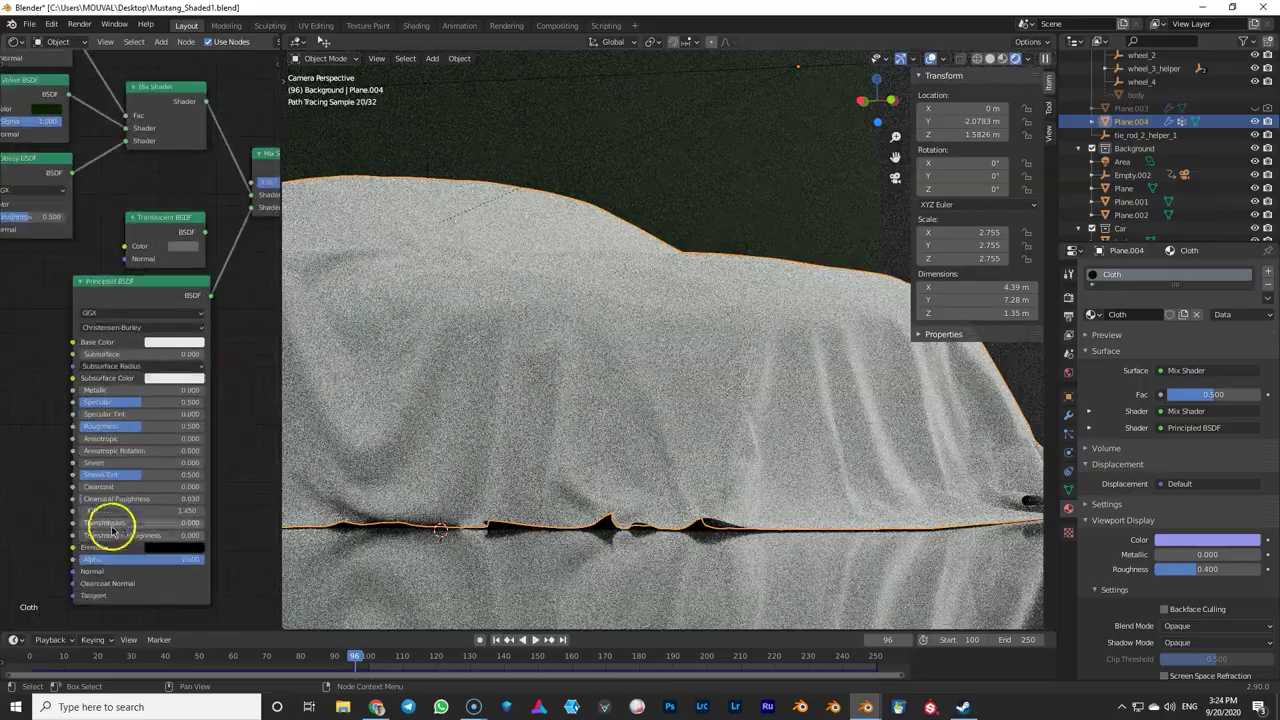
pyautogui.moveTo(112, 524); pyautogui.dragTo(183, 524)
pyautogui.moveTo(156, 426); pyautogui.dragTo(82, 405)
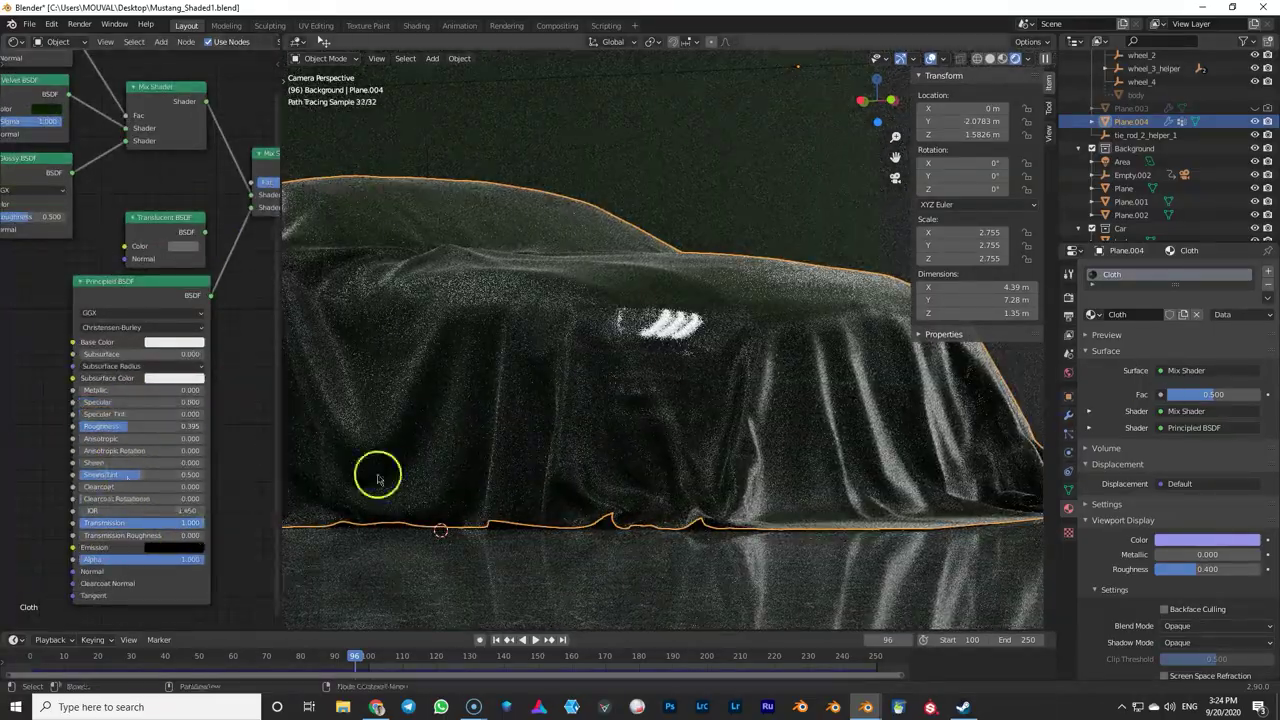
# Step: Darken Color1 of the Mix node fed by the Noise Texture
pyautogui.scroll(-3, 635, 492)
pyautogui.click(835, 383)
pyautogui.scroll(-1, 103, 291)
pyautogui.moveTo(48, 233); pyautogui.dragTo(272, 275, button='middle')
pyautogui.click(186, 322)
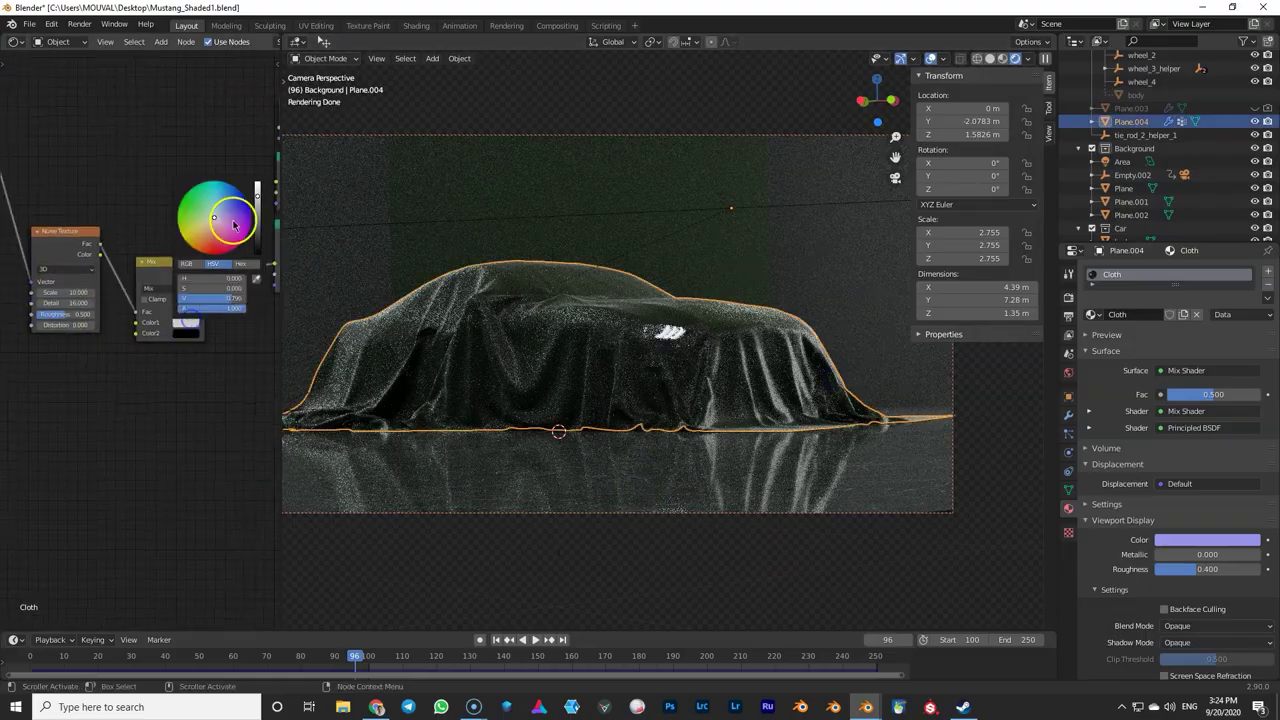
pyautogui.moveTo(260, 202); pyautogui.dragTo(262, 246)
# Step: Reduce the Principled BSDF's Transmission to 0.732
pyautogui.scroll(-1, 219, 472)
pyautogui.moveTo(240, 466); pyautogui.dragTo(62, 428, button='middle')
pyautogui.scroll(3, 150, 450)
pyautogui.moveTo(180, 500); pyautogui.dragTo(144, 440, button='middle')
pyautogui.moveTo(183, 440); pyautogui.dragTo(144, 440)
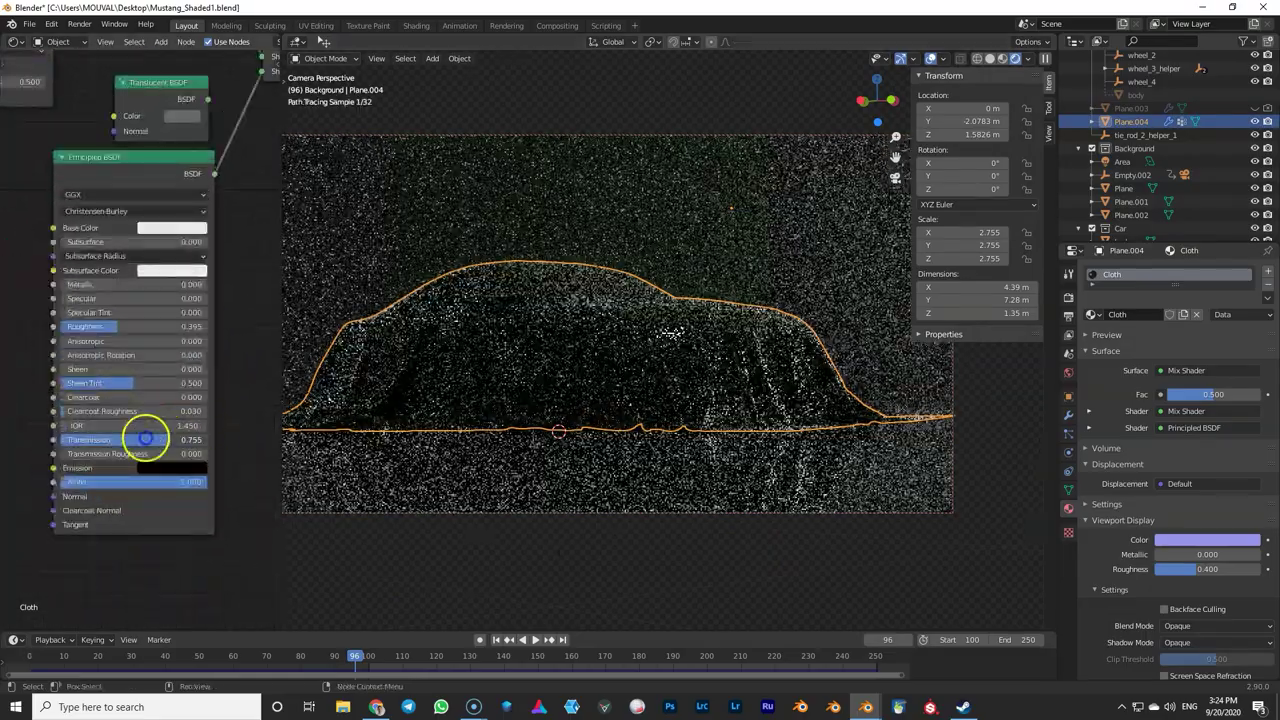
# Step: Change the Principled BSDF's base colour to dark grey
pyautogui.scroll(-3, 144, 440)
pyautogui.click(169, 351)
pyautogui.moveTo(220, 250); pyautogui.dragTo(220, 291)
pyautogui.click(220, 268)
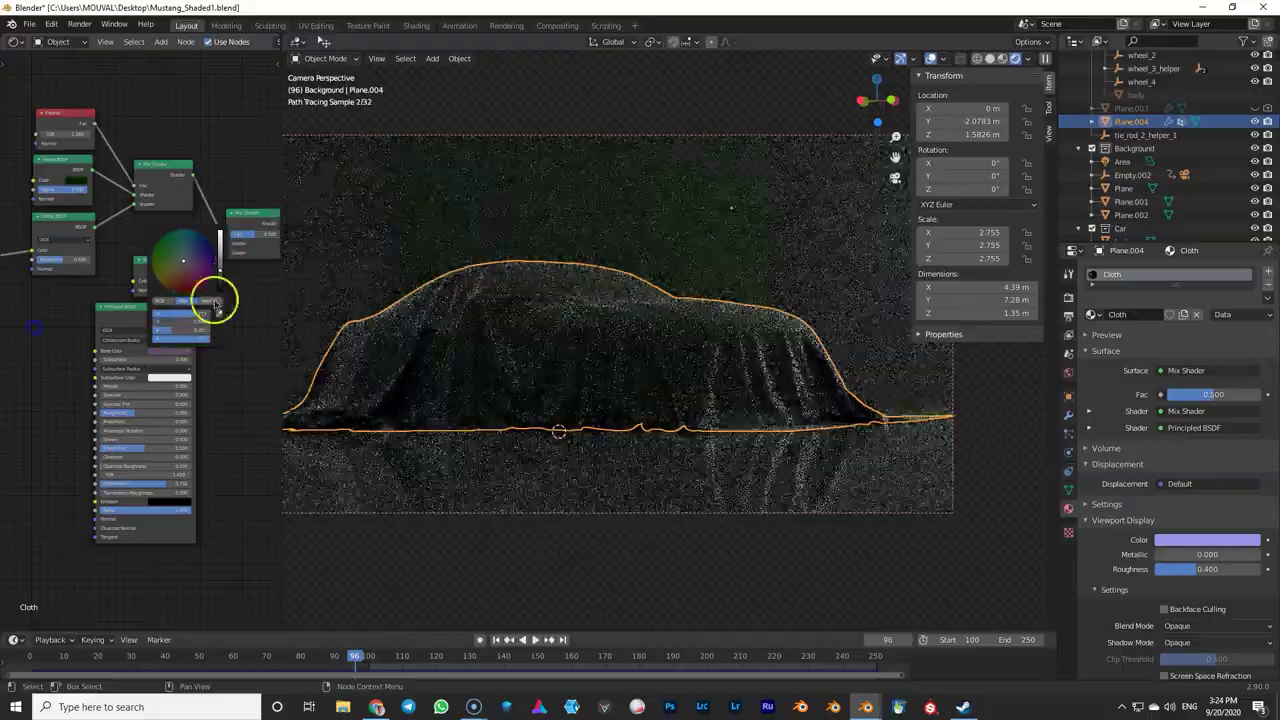
# Step: Set the Principled BSDF's Roughness to 0.550 and render frame 96 through the camera
pyautogui.scroll(5, 720, 370)
pyautogui.hotkey('alt', 'a')
pyautogui.scroll(4, 149, 505)
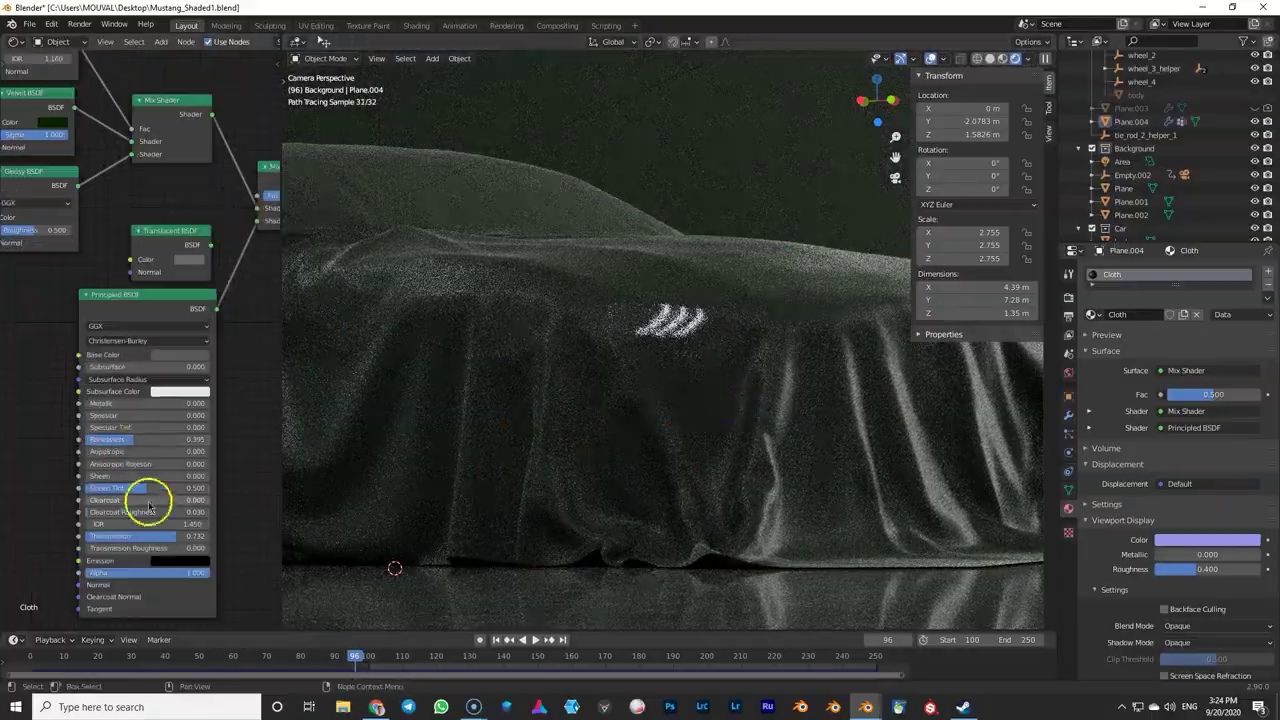
pyautogui.moveTo(138, 440)
pyautogui.mouseDown()
pyautogui.moveTo(157, 440)
pyautogui.moveTo(82, 446)
pyautogui.moveTo(154, 440)
pyautogui.mouseUp()
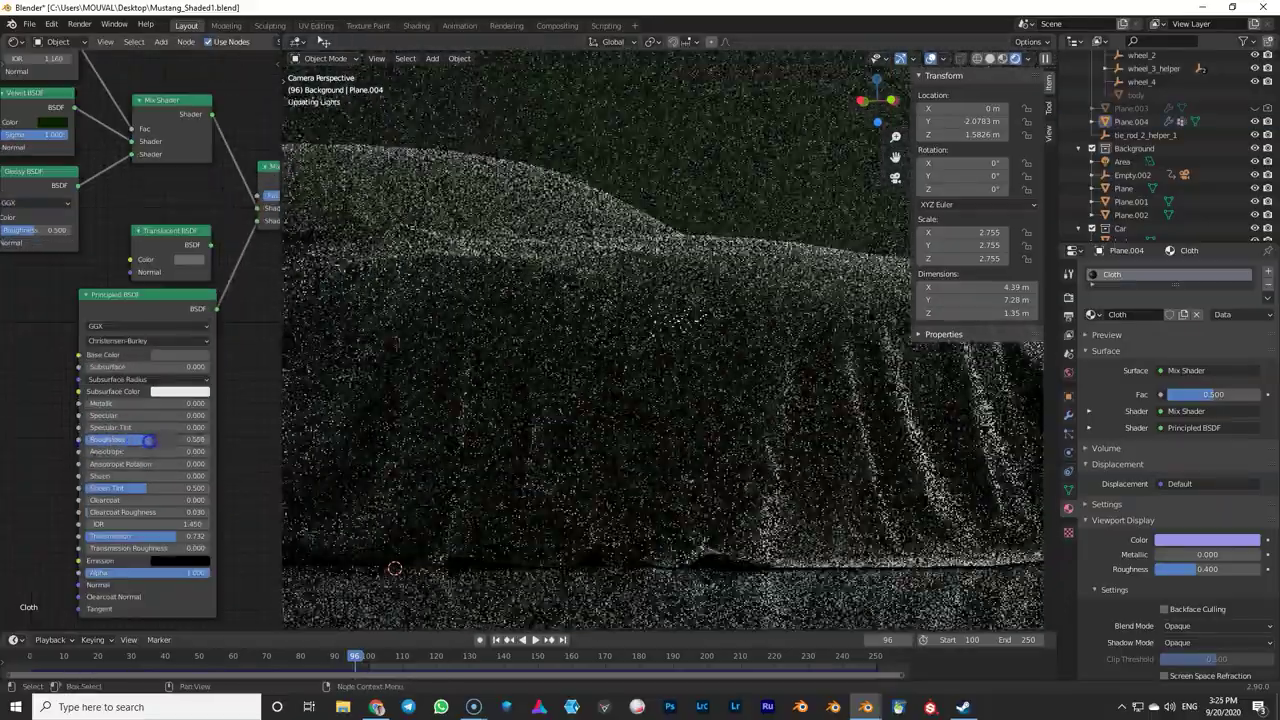
pyautogui.scroll(-5, 620, 475)
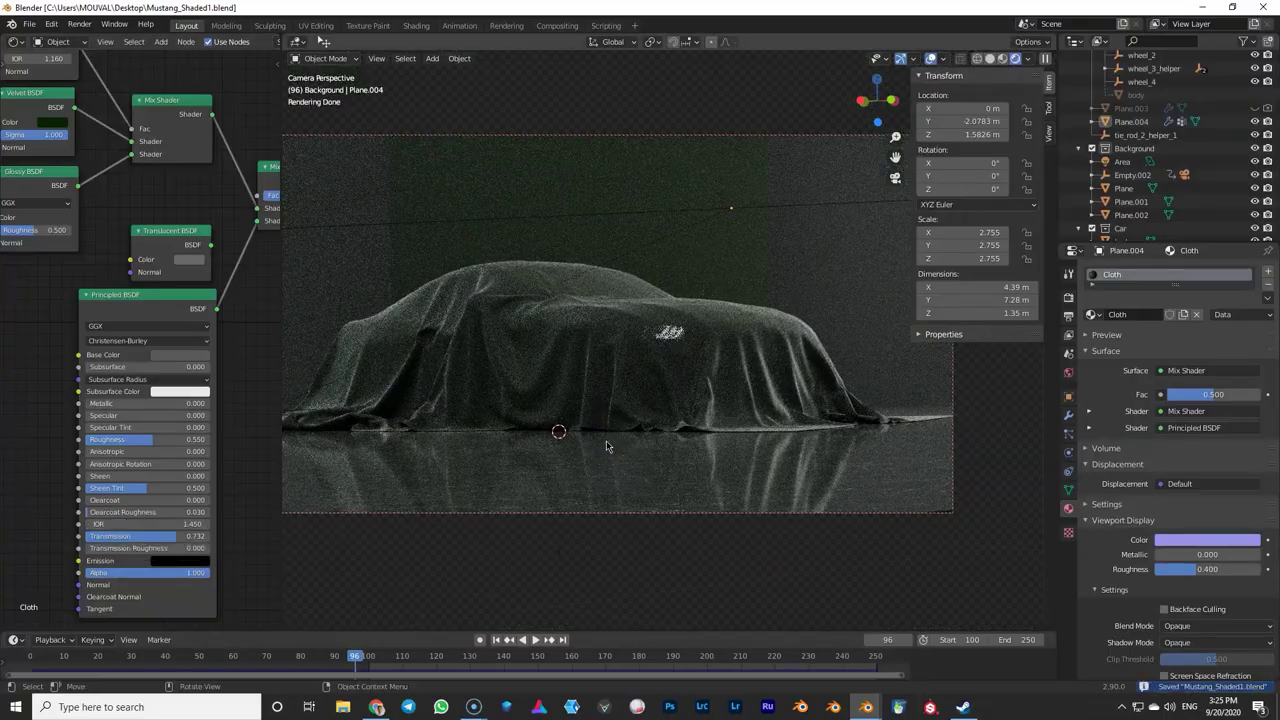
pyautogui.press('F12')
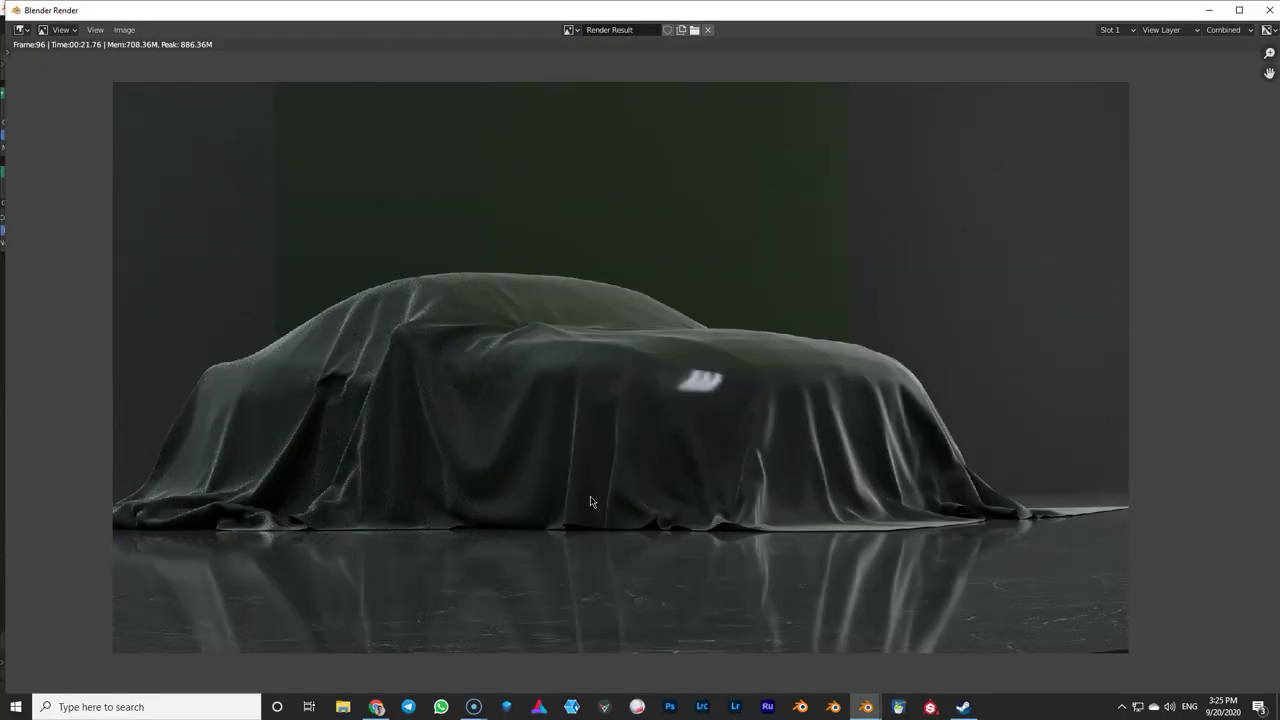